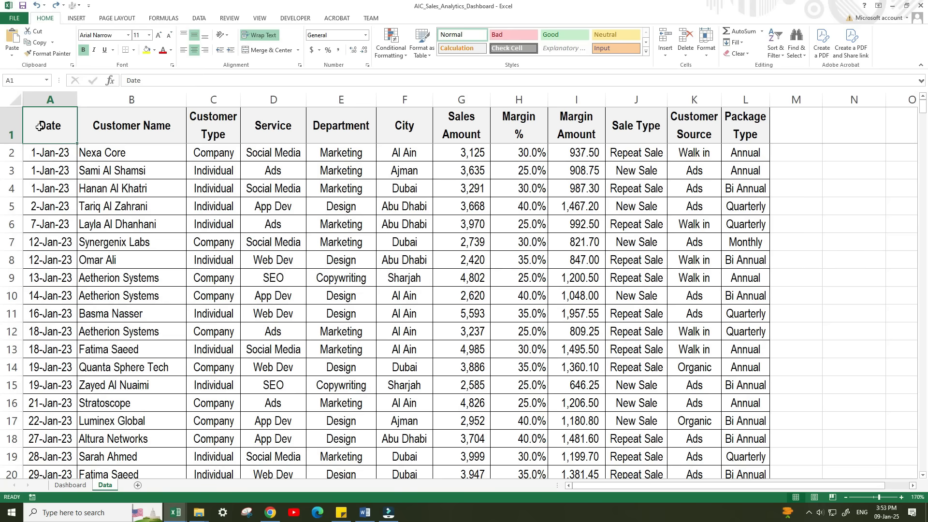
Copy the sample sales data in A1:L17 of the Data sheet and paste it as plain text into a ChatGPT message.
drag(49, 125, 738, 420)
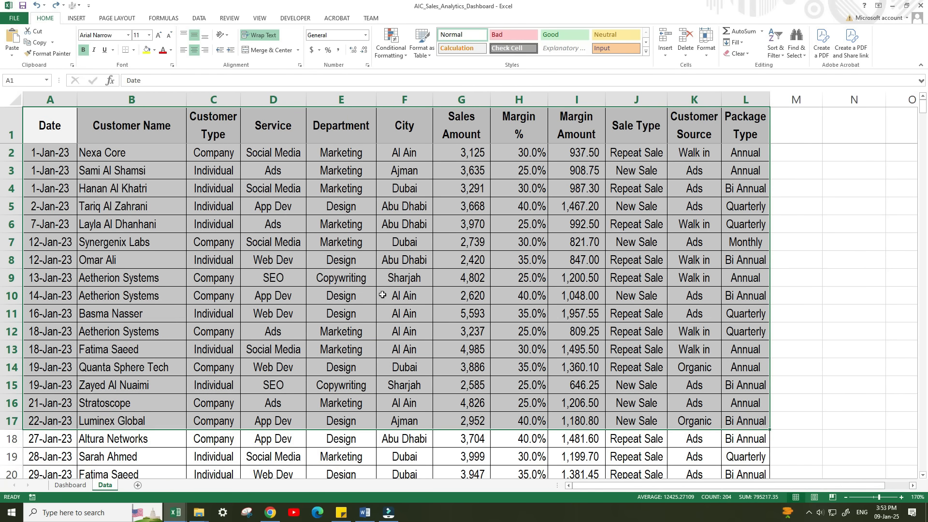
right_click(352, 276)
click(378, 300)
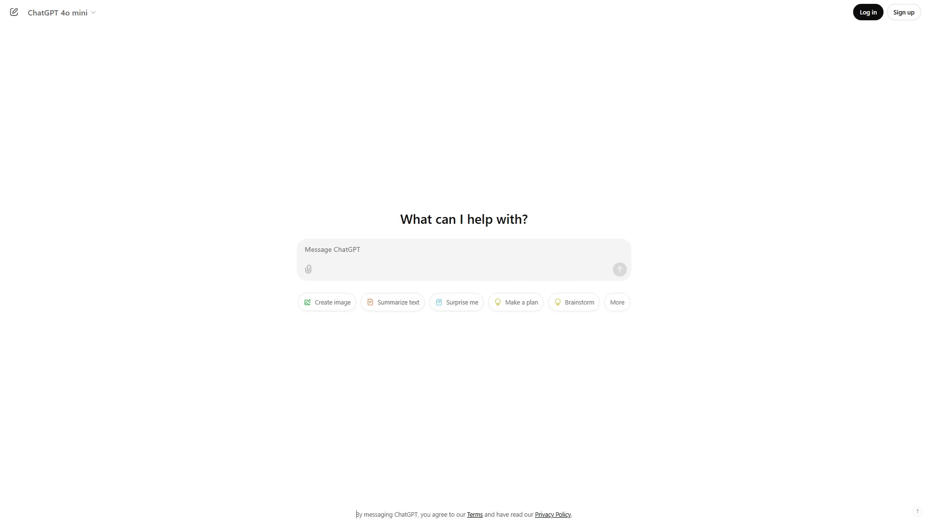
right_click(353, 247)
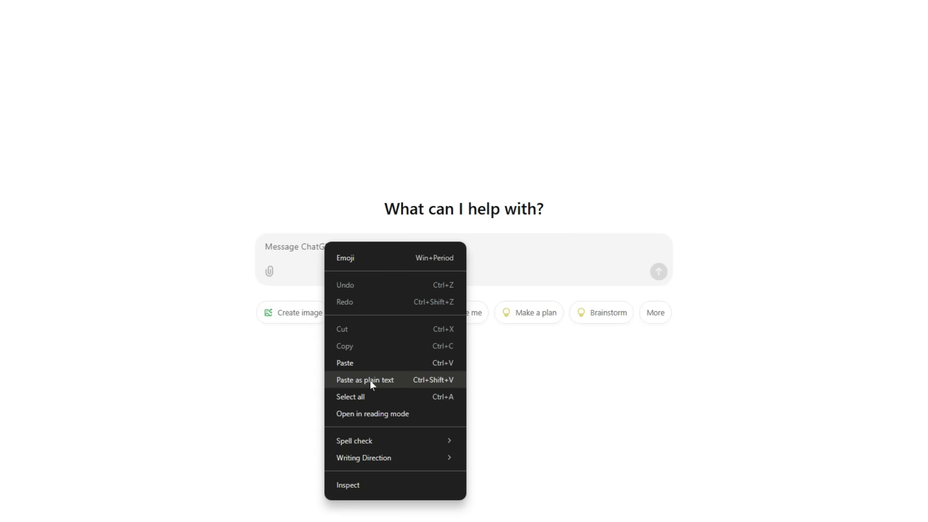
click(370, 381)
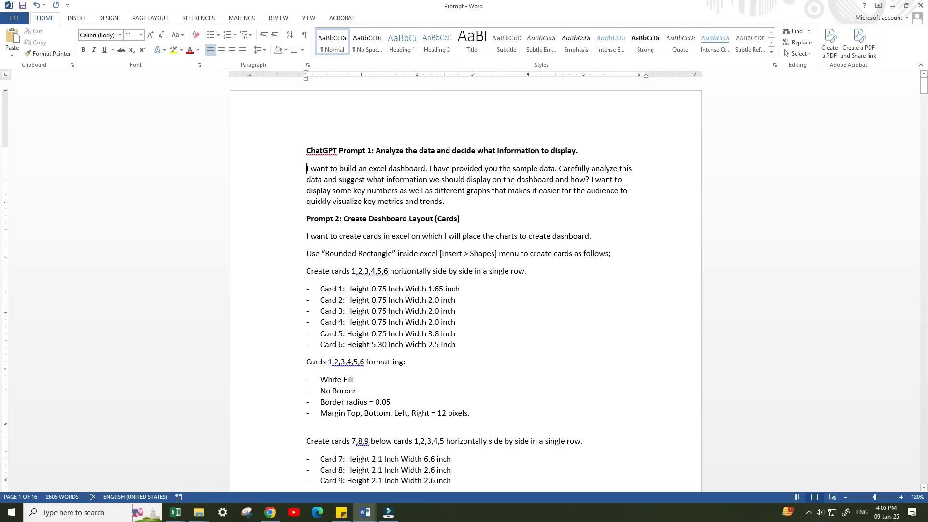
Copy the ChatGPT Prompt 1 text from the Word document, add it below the data in ChatGPT, and send the message.
drag(306, 168, 445, 208)
right_click(362, 183)
click(377, 206)
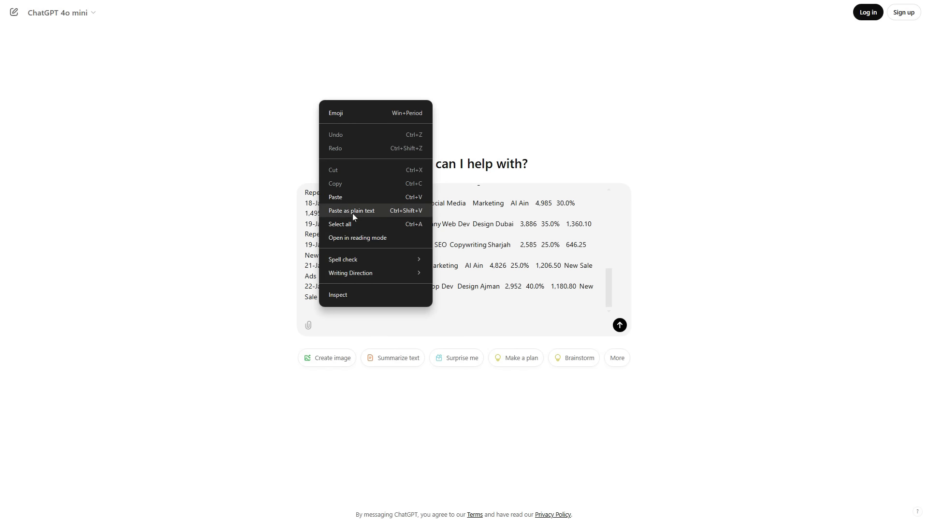
click(353, 213)
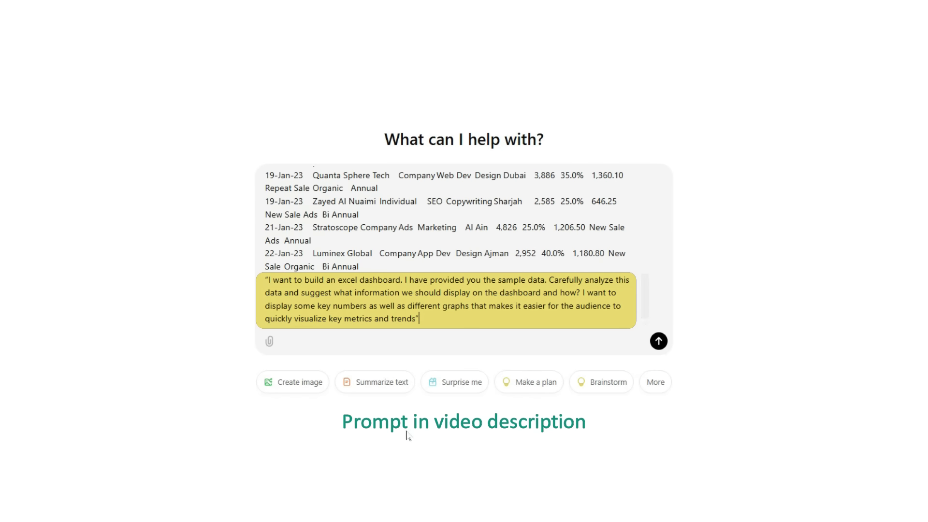
click(658, 341)
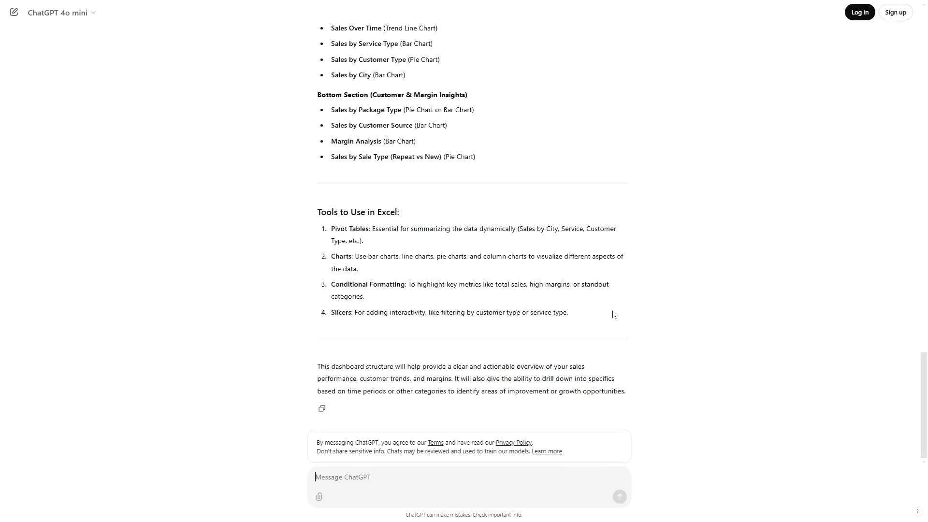
Review ChatGPT's suggested KPIs, charts, filters and layout components for the dashboard.
scroll(517, 305, up, 7)
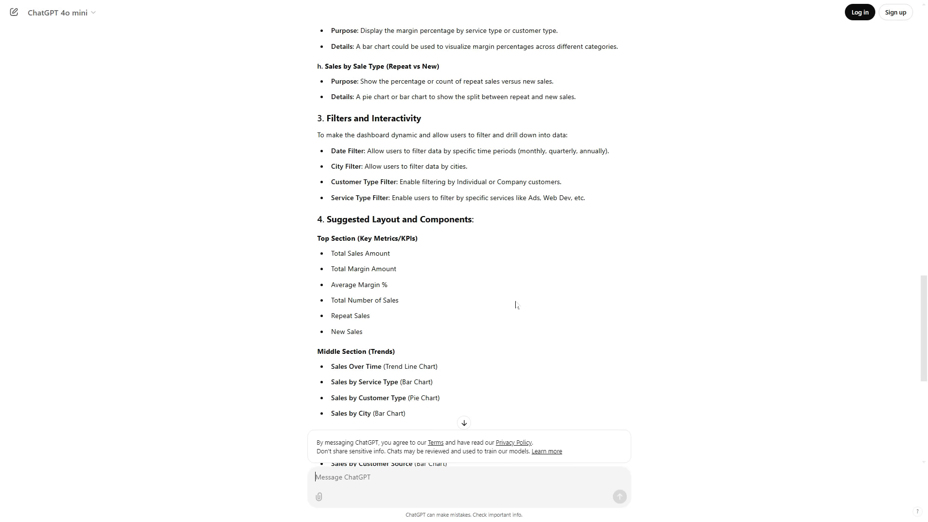
scroll(500, 311, up, 9)
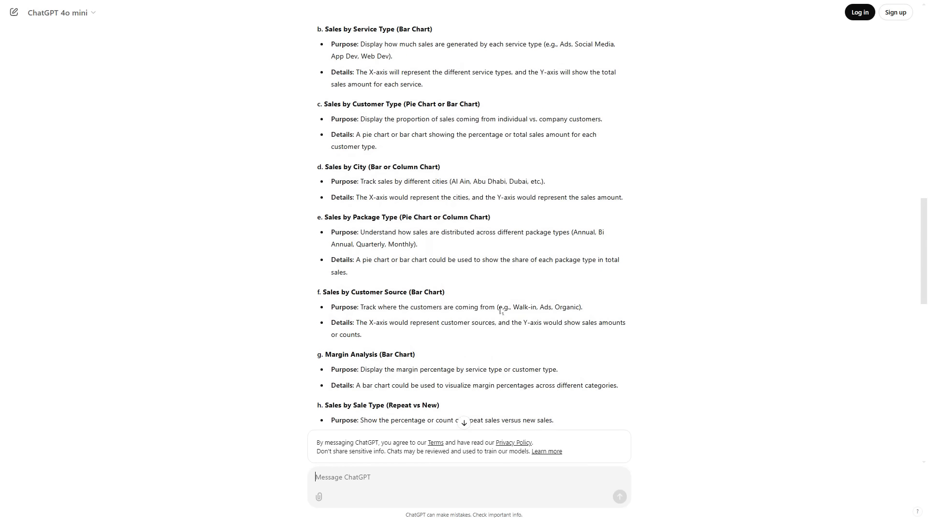
scroll(500, 311, up, 15)
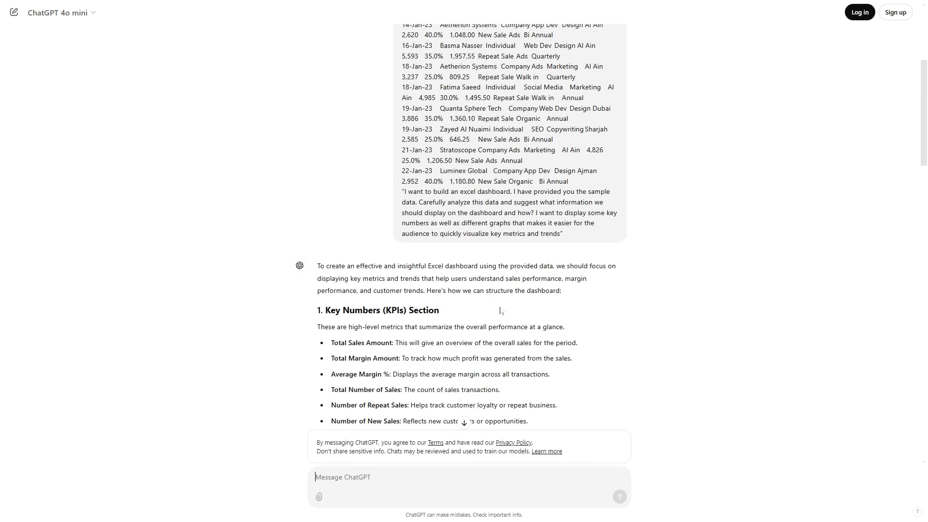
scroll(672, 368, down, 10)
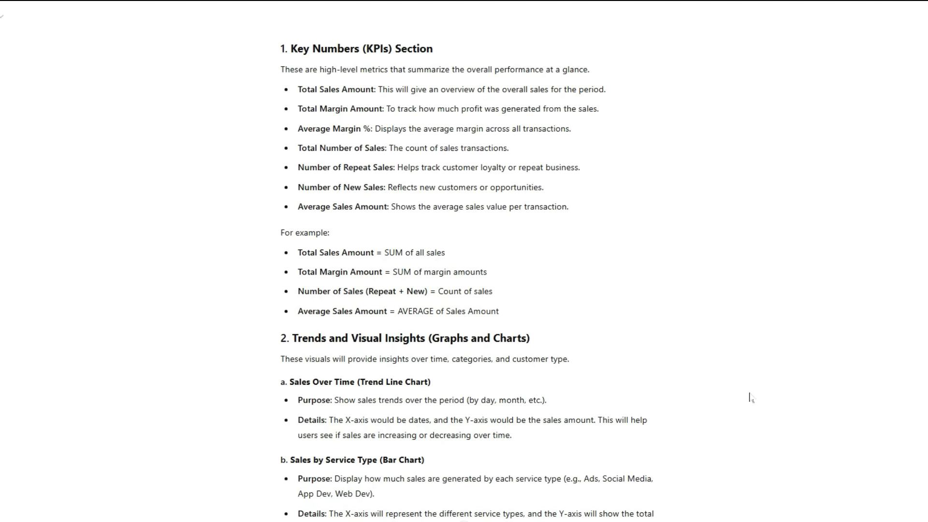
scroll(751, 398, down, 5)
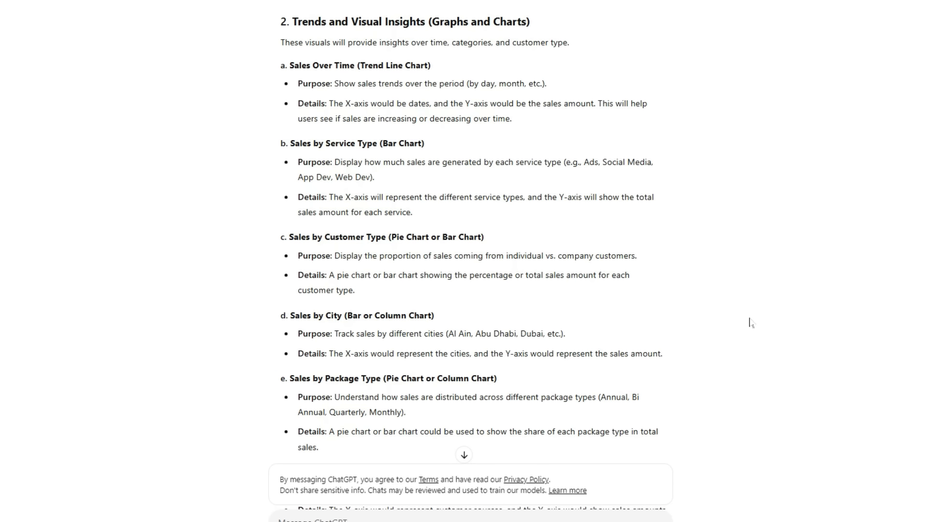
scroll(751, 323, down, 10)
scroll(751, 332, down, 6)
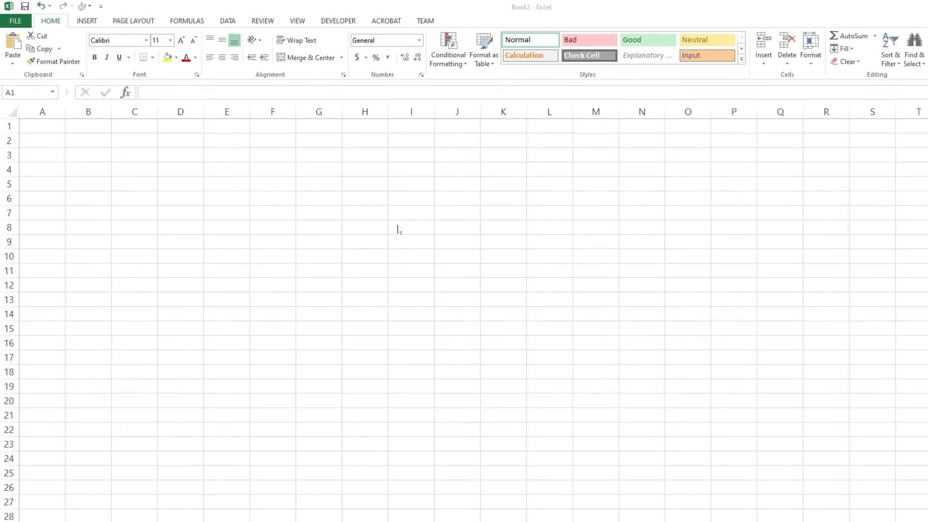
Draw a rounded rectangle card about 0.65 inch high and 2 inches wide over B2:E5 in the blank Excel workbook.
click(82, 20)
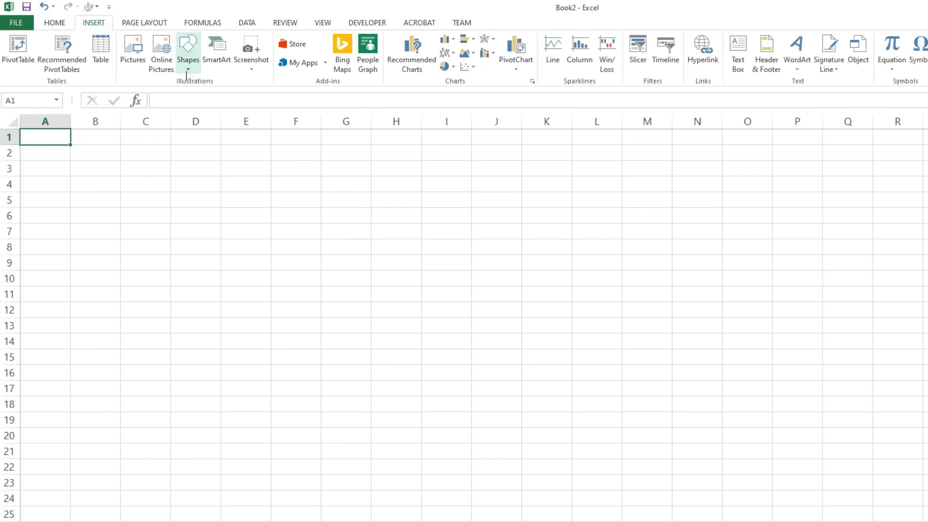
click(188, 51)
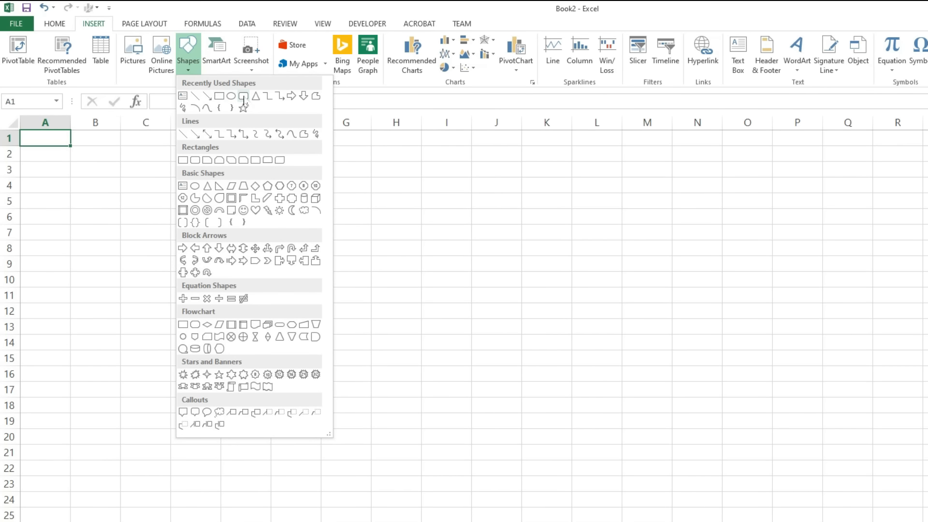
click(243, 95)
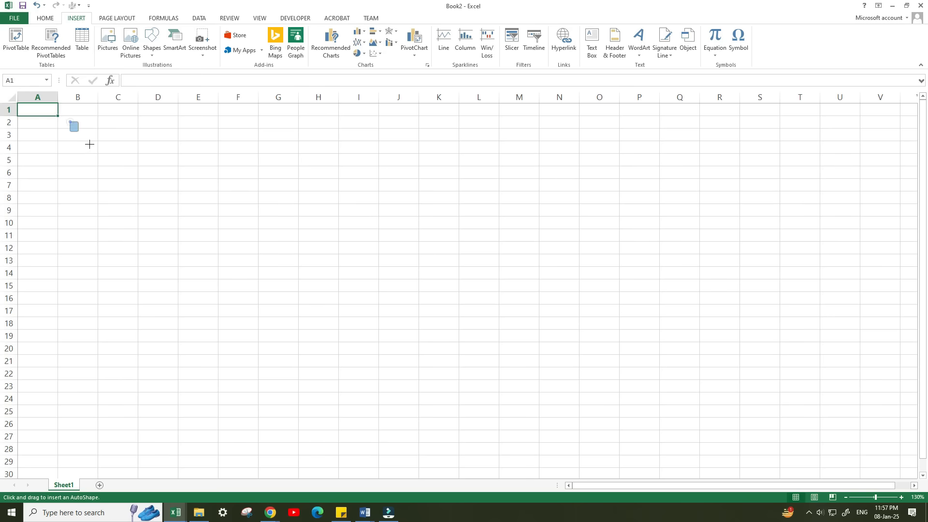
drag(89, 145, 190, 141)
drag(131, 162, 134, 161)
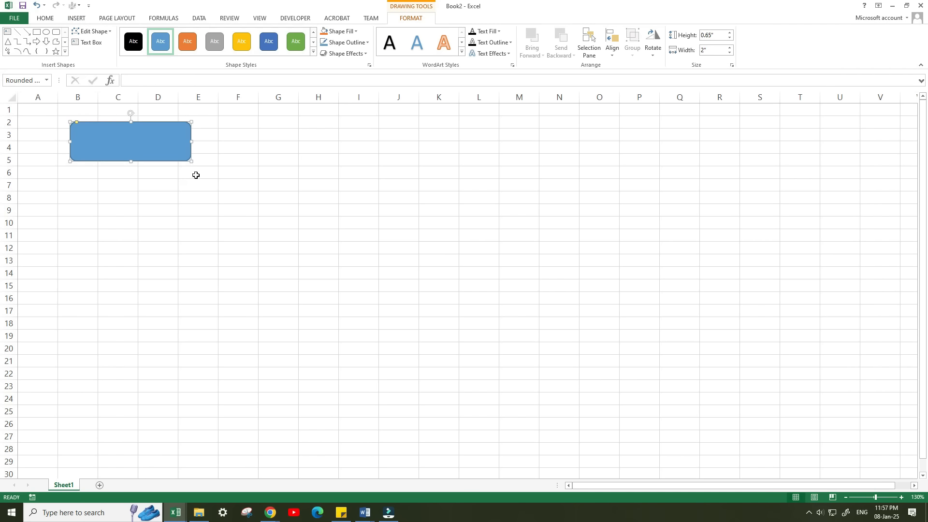
Add further rounded rectangle cards beside and below the first one, adjusting their size and position to sketch the dashboard layout.
click(77, 17)
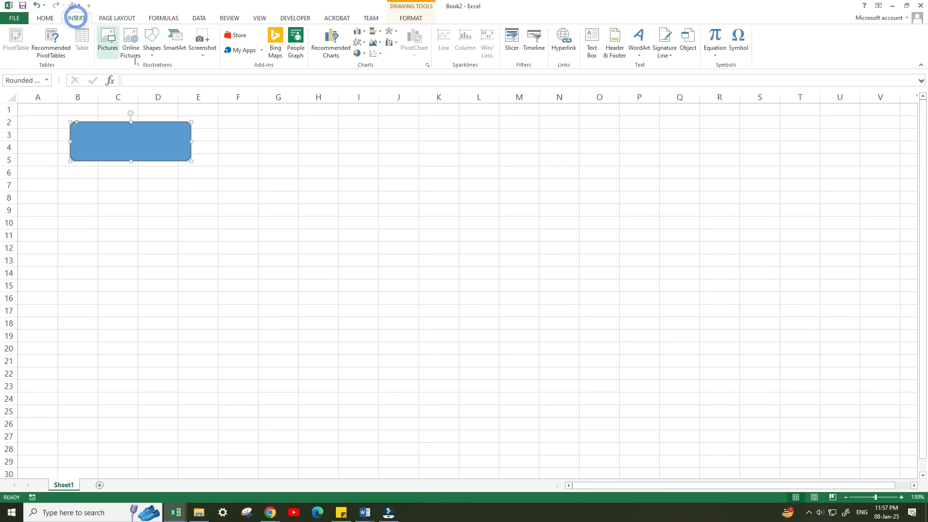
click(151, 44)
click(197, 76)
drag(201, 125, 334, 165)
mouse_move(271, 162)
mouse_down()
mouse_move(267, 153)
mouse_move(403, 149)
mouse_move(123, 187)
mouse_up()
drag(202, 210, 372, 279)
drag(230, 248, 627, 189)
drag(629, 113, 648, 180)
drag(676, 254, 581, 280)
drag(594, 248, 594, 244)
drag(554, 278, 557, 273)
drag(281, 247, 277, 253)
drag(365, 153, 367, 152)
drag(293, 145, 294, 146)
drag(373, 149, 374, 151)
drag(325, 191, 325, 191)
Copy the complete Prompt 2 card layout text, from the opening request through the To do list, in the Word document.
key(shift+Down)
key(shift+Down)
key(shift+Down)
key(shift+Down)
key(shift+Down)
key(shift+Down)
key(shift+Down)
key(shift+Down)
key(shift+Down)
key(shift+Down)
key(shift+Down)
key(shift+Down)
key(shift+Down)
key(shift+Down)
key(shift+Down)
key(shift+Down)
key(shift+Down)
key(shift+Down)
key(shift+Down)
key(shift+Down)
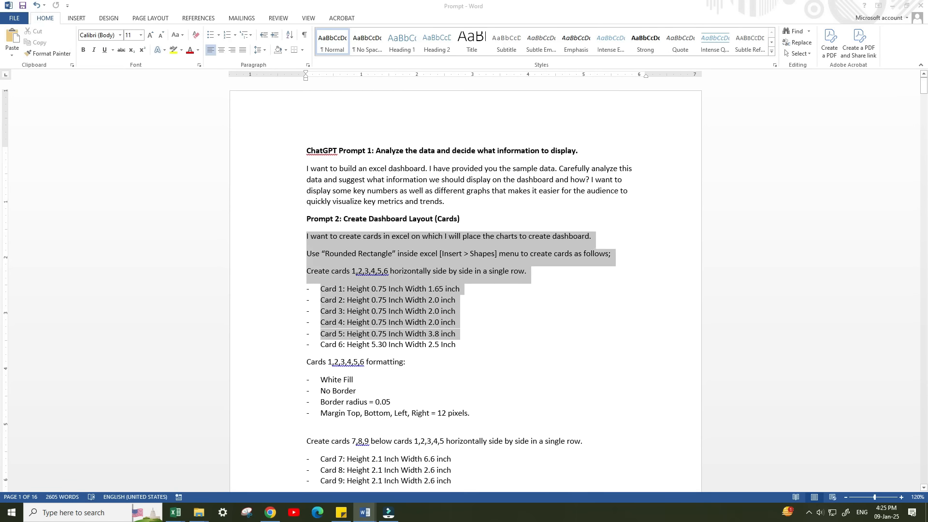
key(shift+Down)
key(shift+Down)
key(shift+Down)
key(shift+Down)
key(shift+Down)
key(shift+Down)
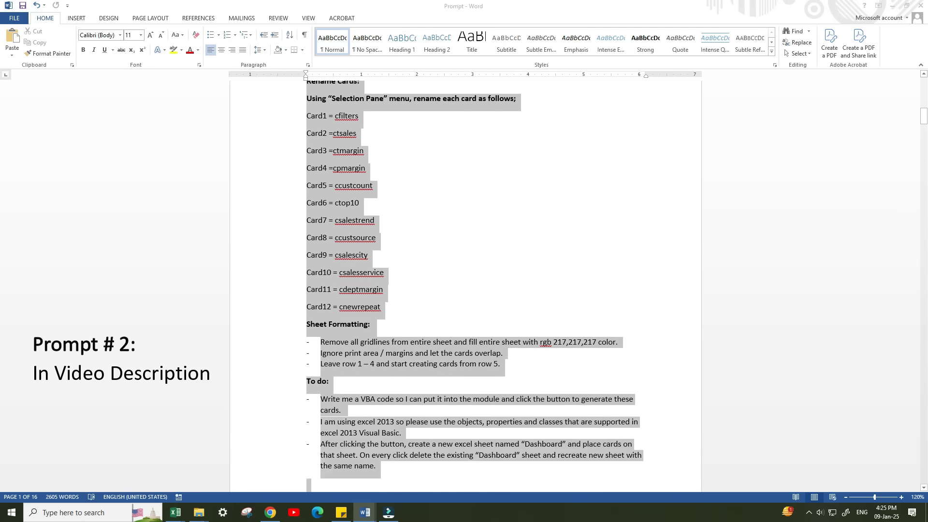
right_click(341, 305)
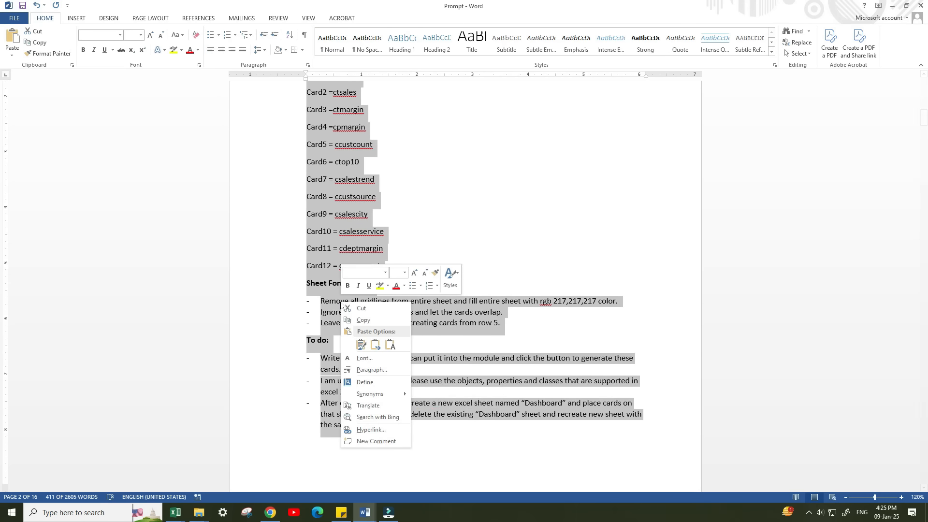
click(355, 322)
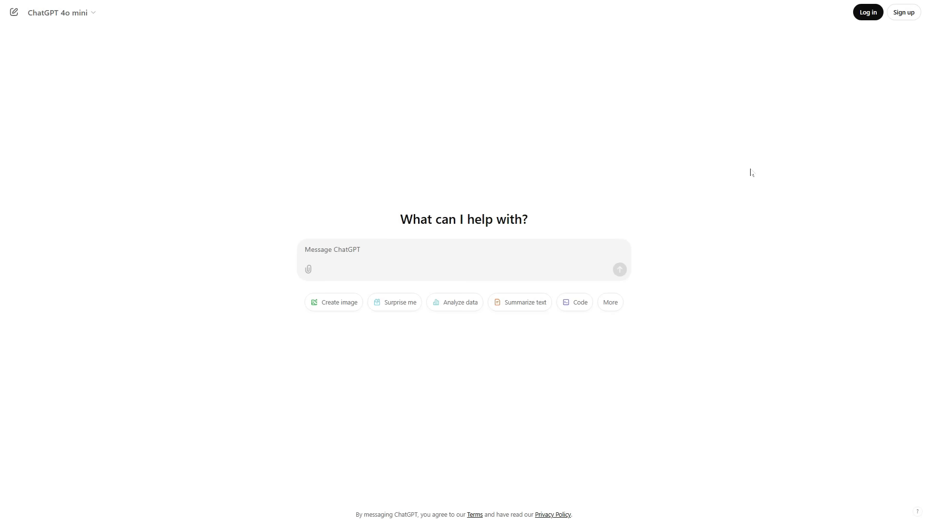
Paste the card layout prompt into a new ChatGPT chat and send it.
right_click(350, 249)
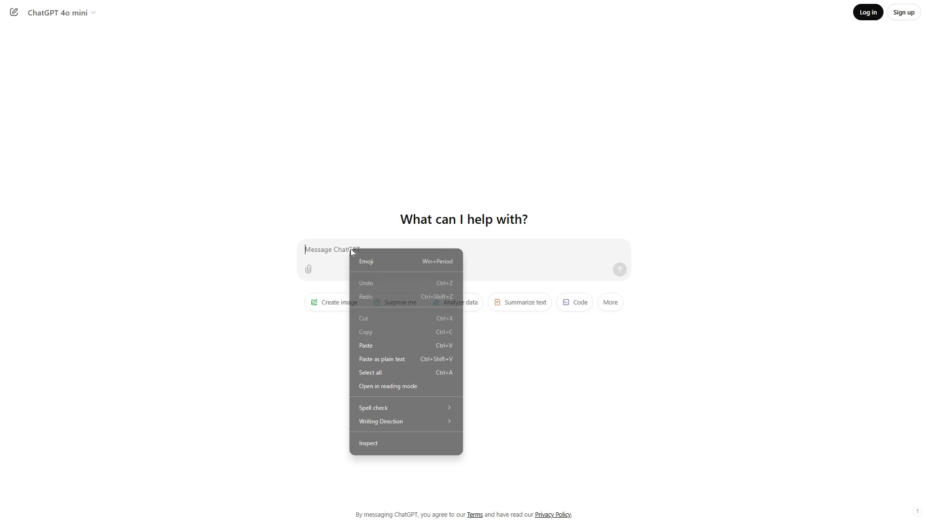
click(381, 345)
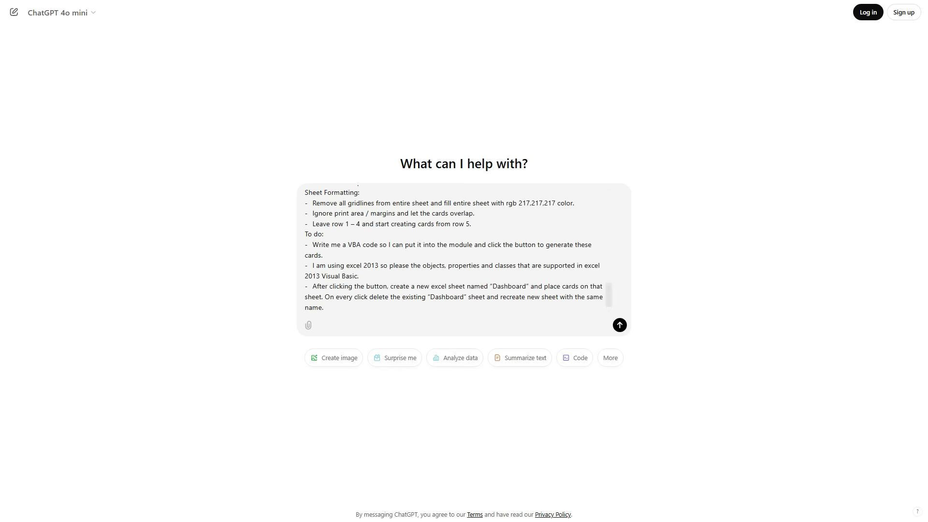
click(620, 325)
Copy the CreateDashboardCards VBA code from ChatGPT's reply.
scroll(659, 236, down, 15)
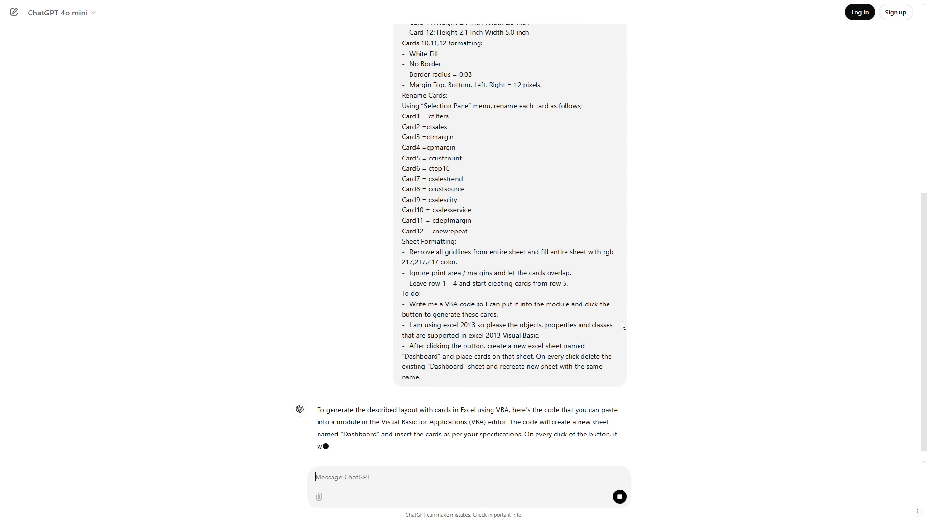
scroll(658, 235, down, 2)
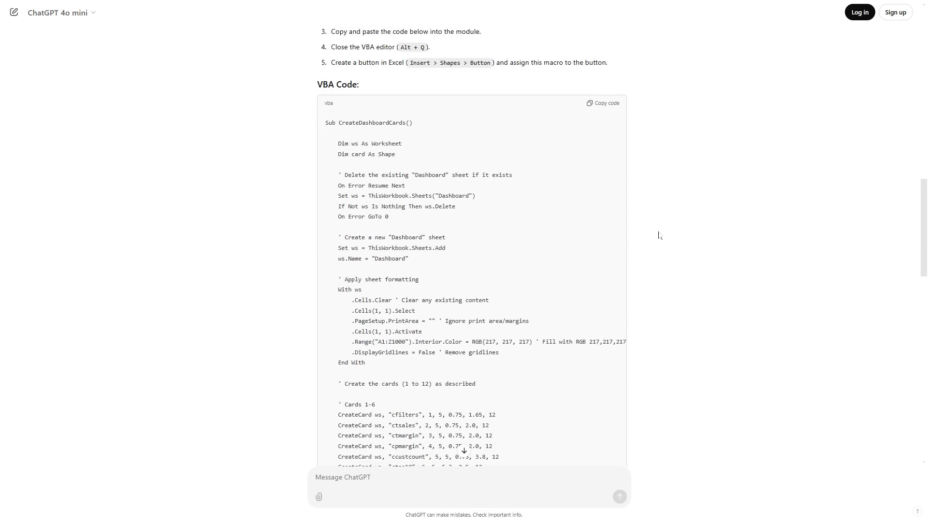
click(605, 110)
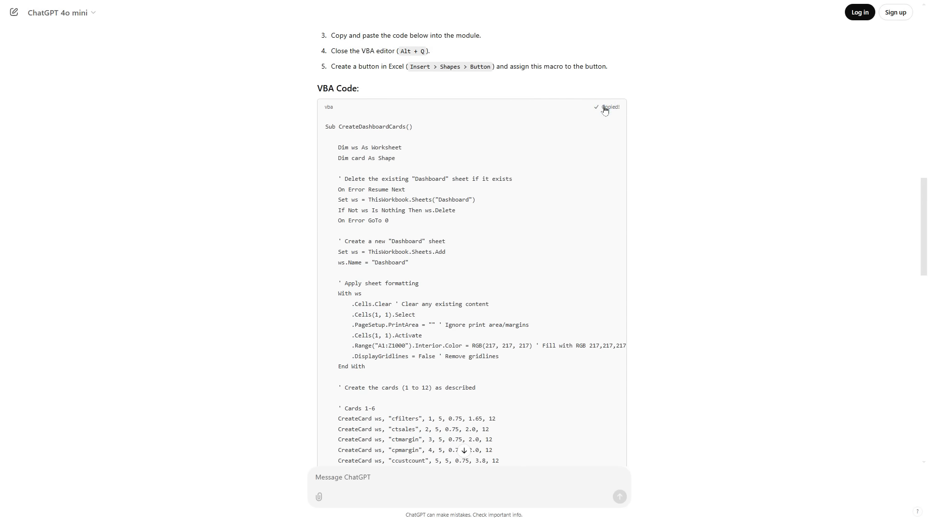
Switch to the AIC_Sales_Analytics_Dashboard workbook, insert a new module in its Visual Basic project, and paste the copied code into it.
key(alt+Tab)
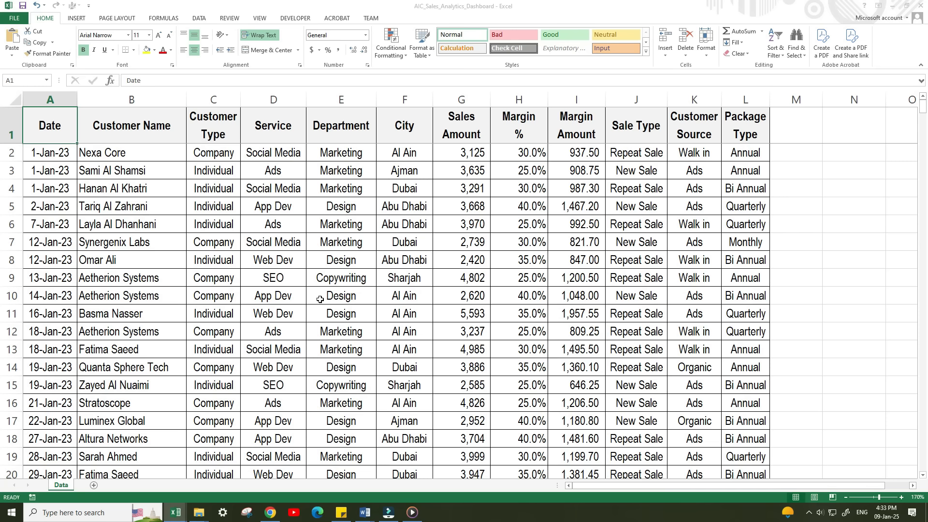
key(alt+F11)
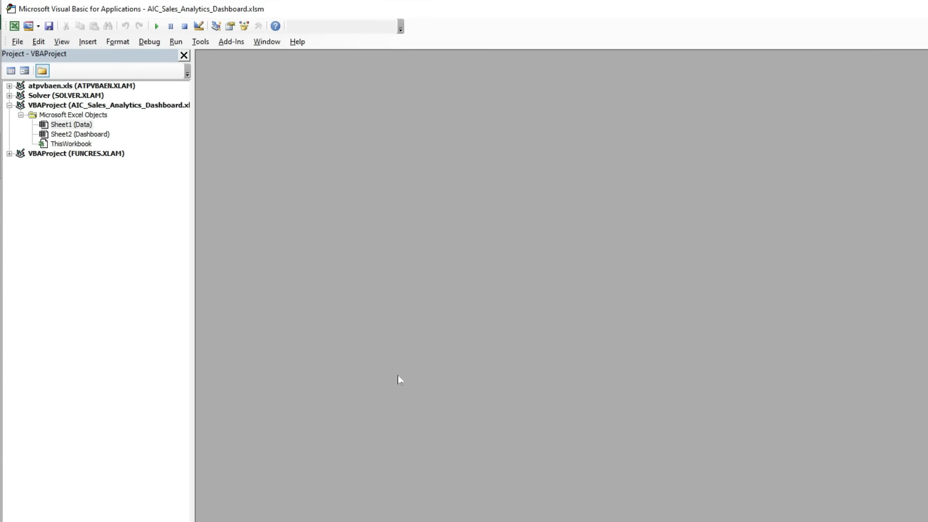
click(88, 42)
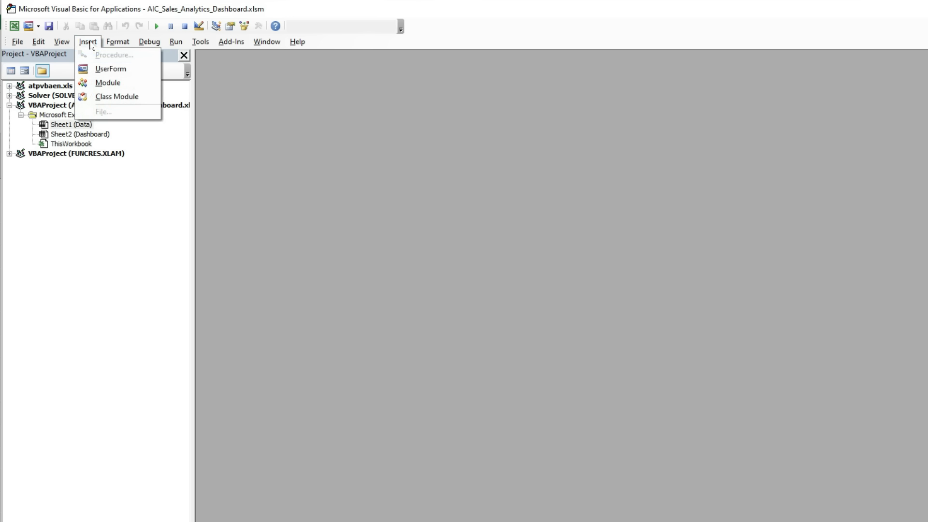
click(98, 86)
right_click(252, 87)
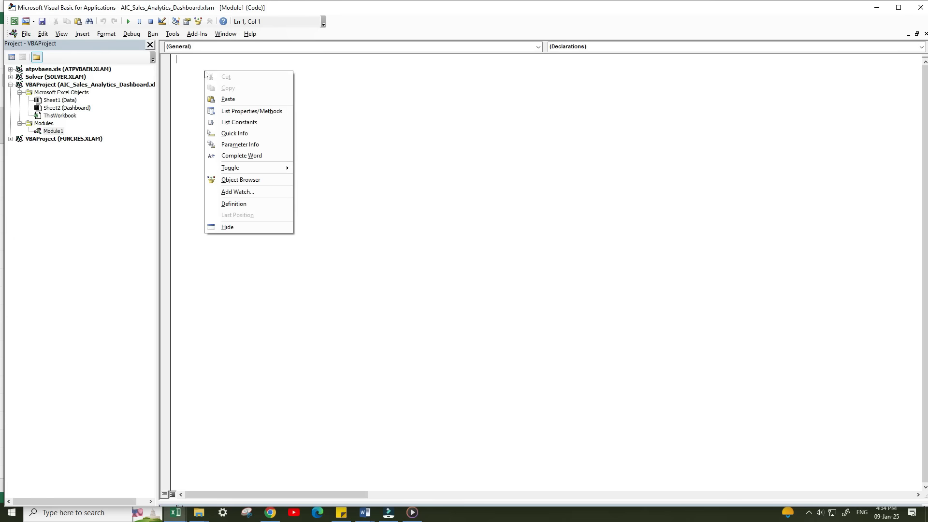
click(227, 99)
Look over the pasted card code, save the macro workbook, and return to the Data sheet.
scroll(554, 273, up, 20)
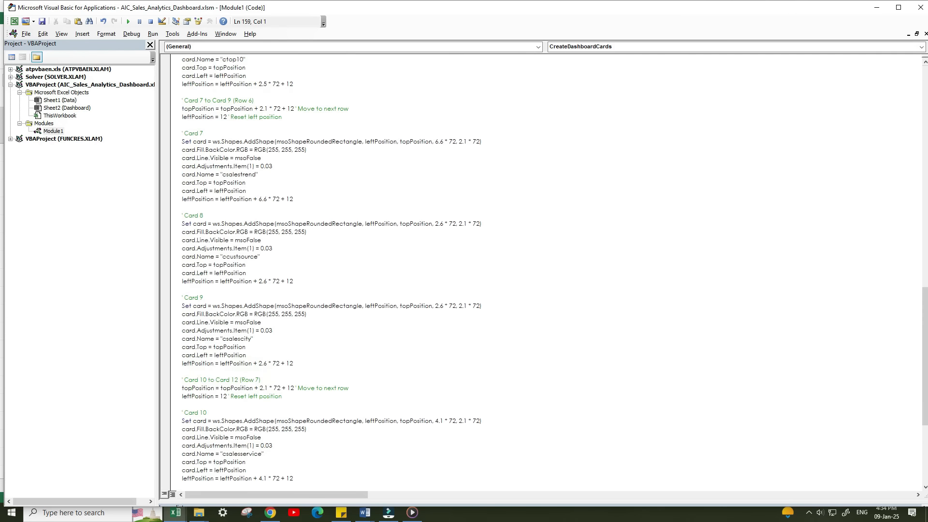
scroll(375, 207, up, 6)
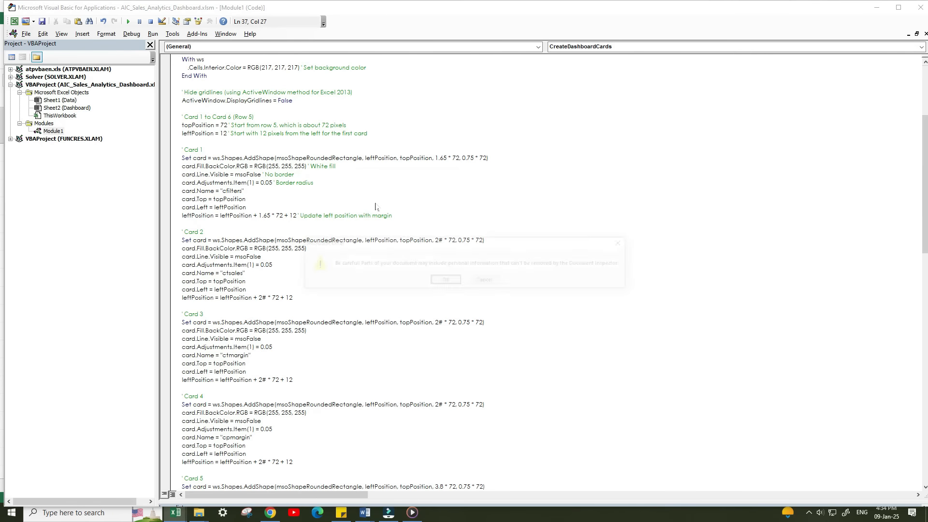
click(376, 207)
key(ctrl+s)
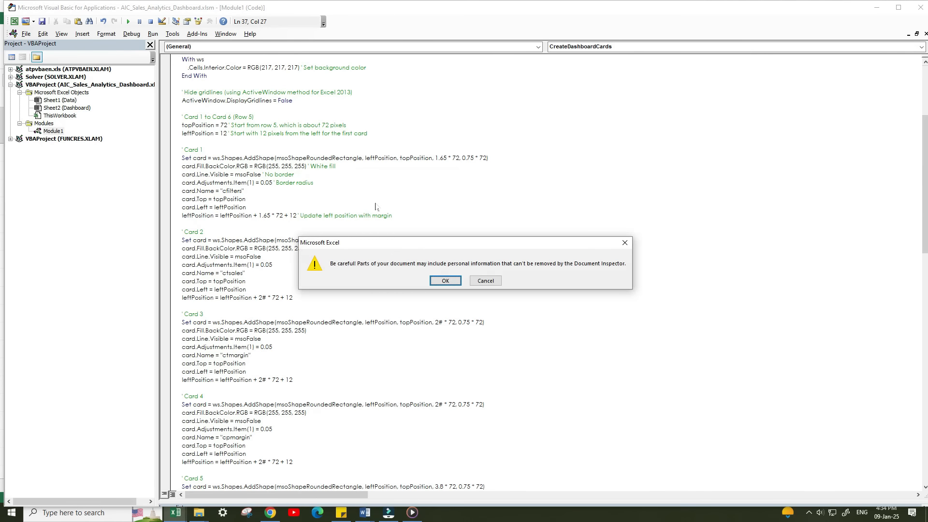
click(441, 280)
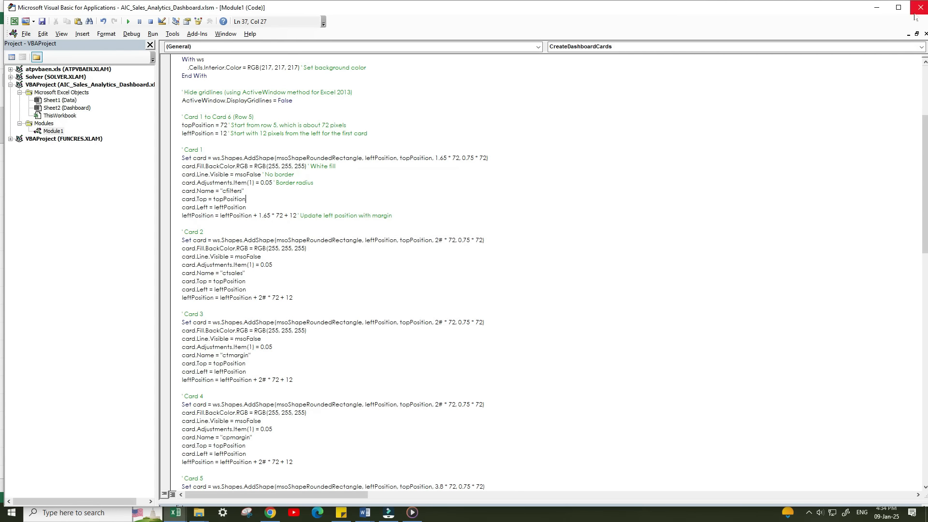
key(alt+F11)
Add a form control button beside the Data sheet's table and assign the CreateDashboardCards macro to it.
click(474, 315)
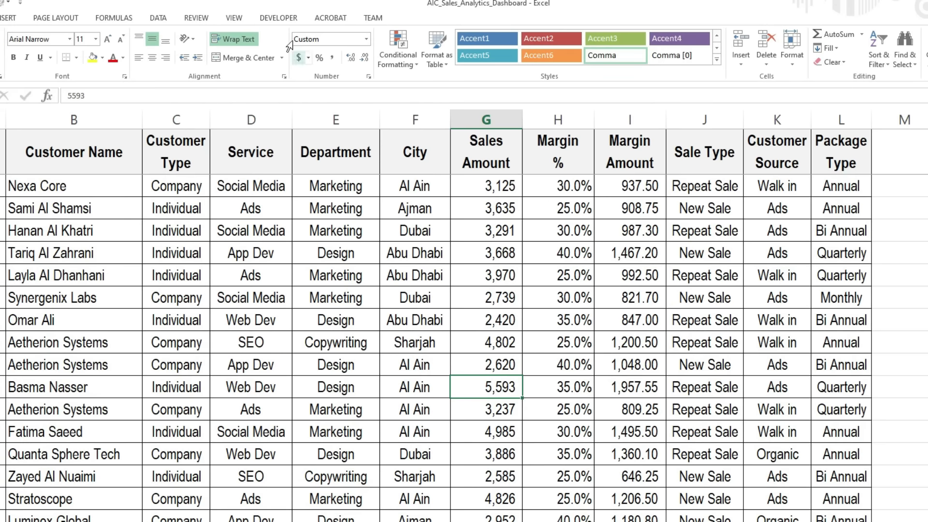
click(279, 18)
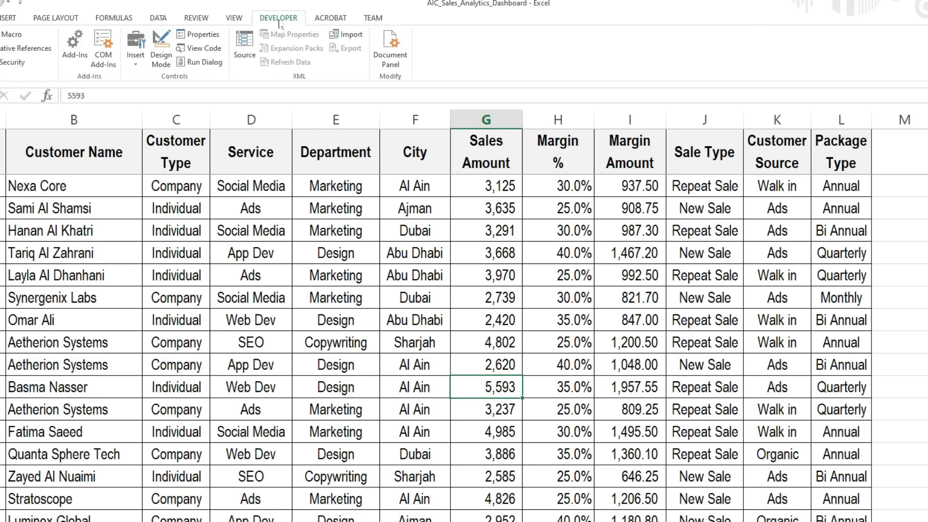
click(131, 67)
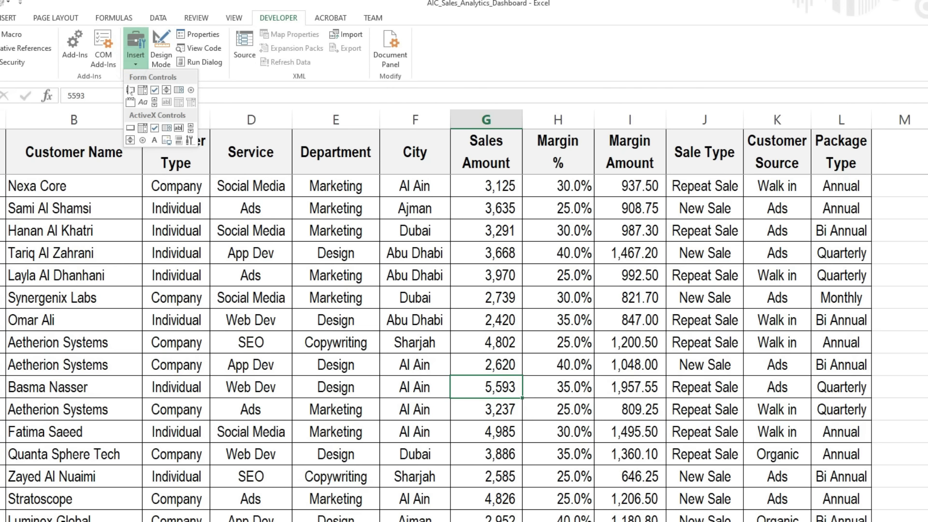
click(131, 90)
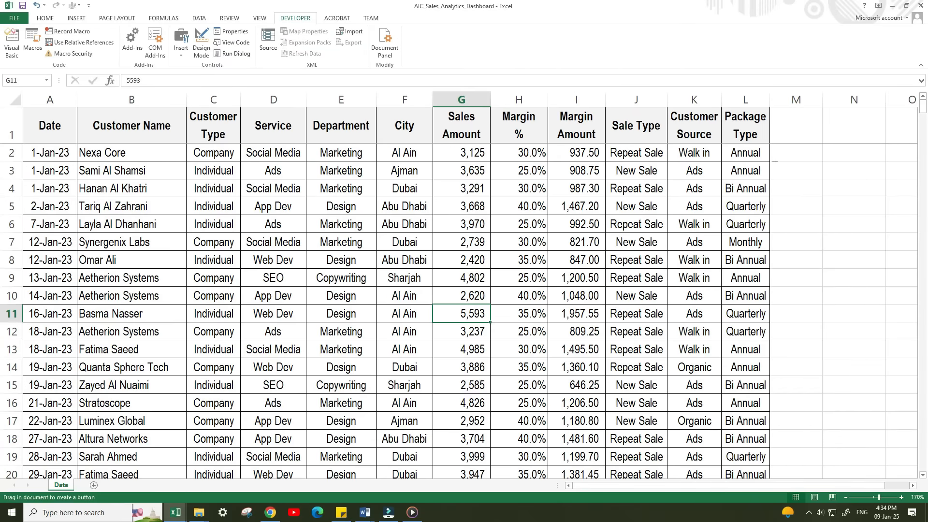
drag(775, 161, 879, 182)
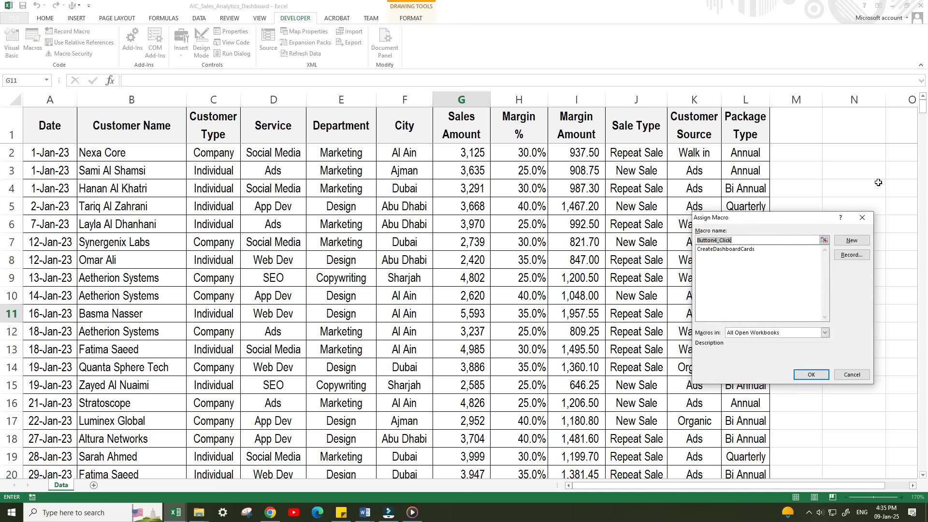
double_click(714, 250)
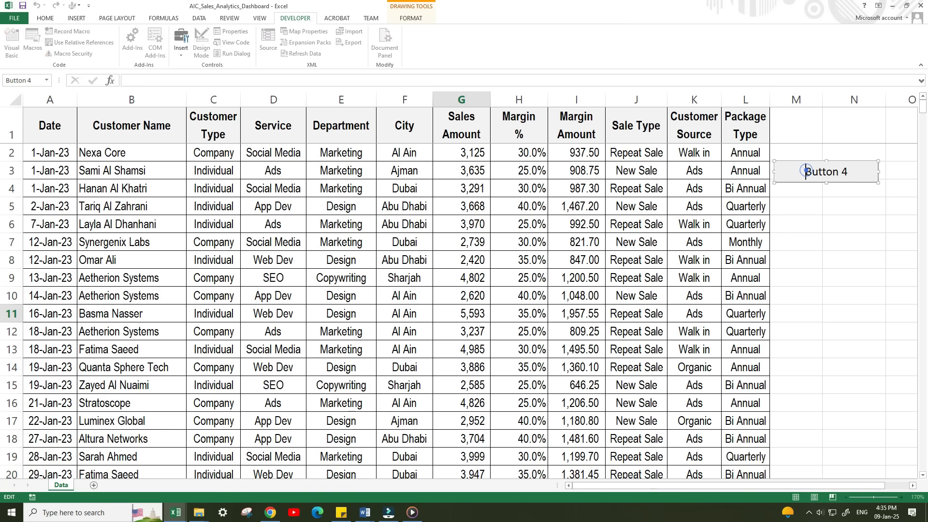
Label the macro button Generate Cards and run it to create the dashboard cards.
click(833, 172)
click(843, 172)
click(859, 172)
click(817, 207)
click(812, 179)
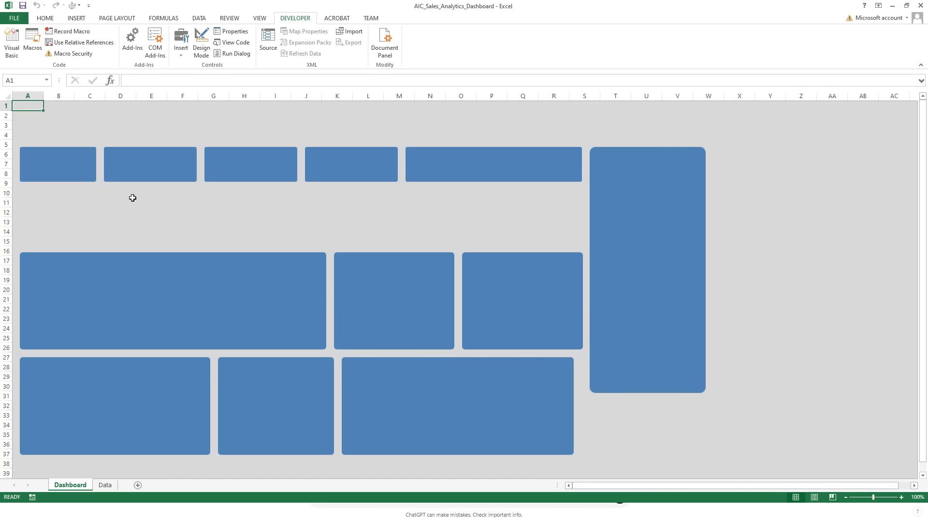
Move the six middle-row and lower-row cards up together so they sit just beneath the top row of cards.
click(431, 425)
shift+click(282, 430)
shift+click(179, 416)
shift+click(217, 304)
shift+click(392, 305)
shift+click(507, 312)
drag(444, 432, 463, 361)
Resize the lower-row cards to line up with the cards above and nudge the tall card closer to the grid.
click(454, 361)
click(286, 366)
mouse_move(333, 341)
mouse_down()
mouse_move(342, 341)
mouse_move(324, 342)
mouse_move(333, 342)
mouse_up()
key(ctrl+z)
click(353, 344)
click(367, 406)
drag(638, 245, 636, 244)
click(615, 424)
Select all the dashboard cards and fill them with white.
click(194, 255)
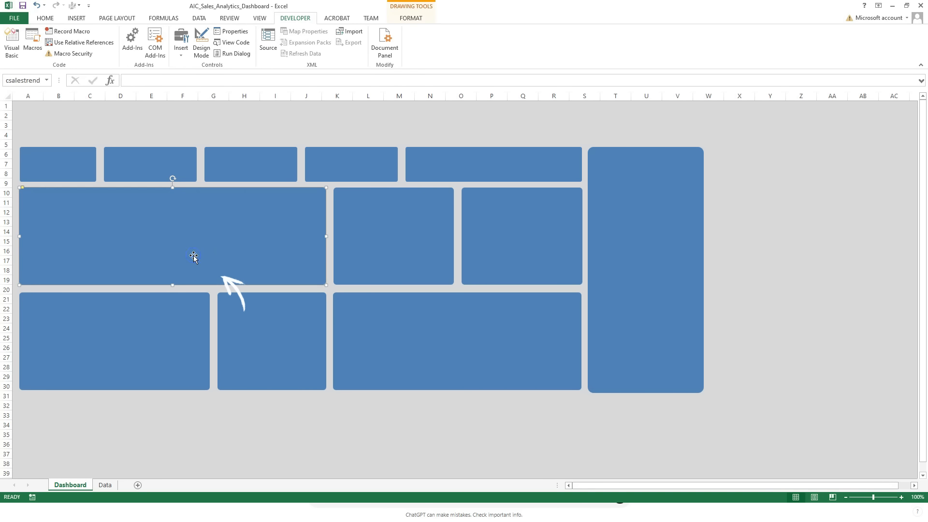
key(ctrl+a)
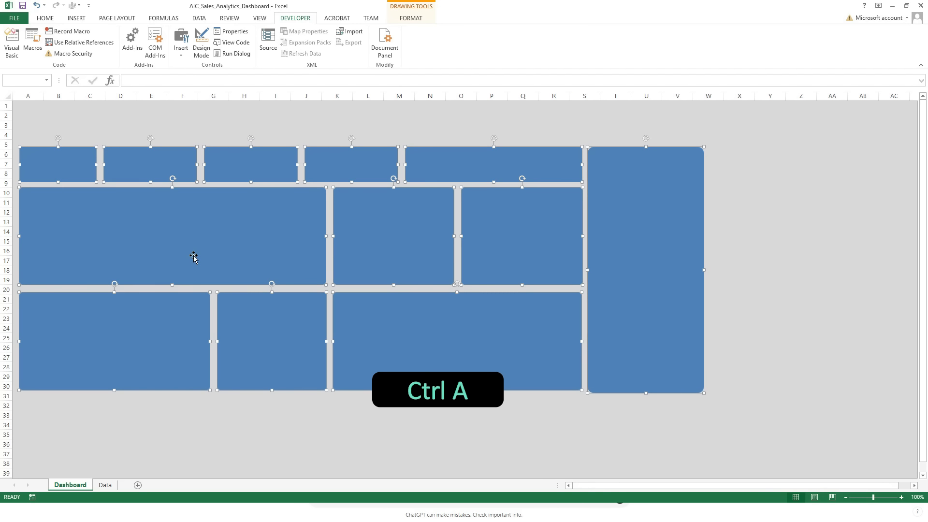
click(42, 20)
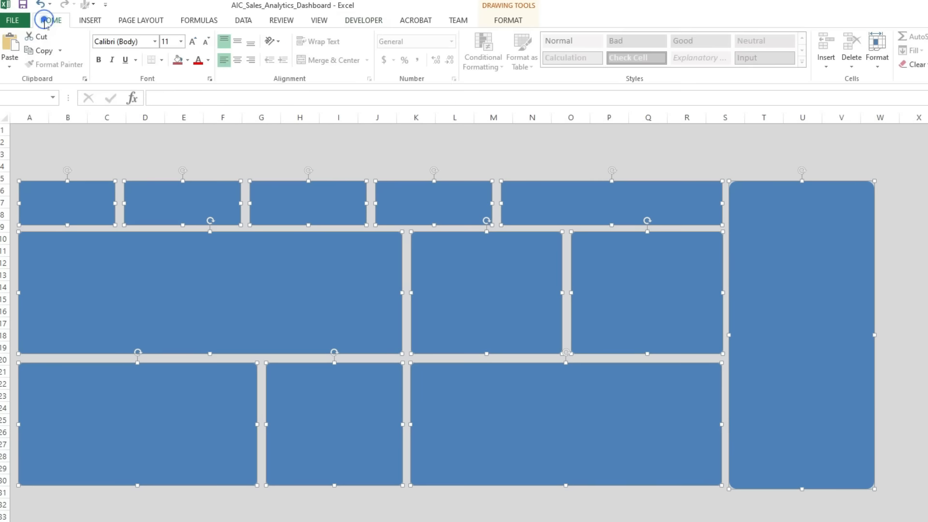
click(188, 60)
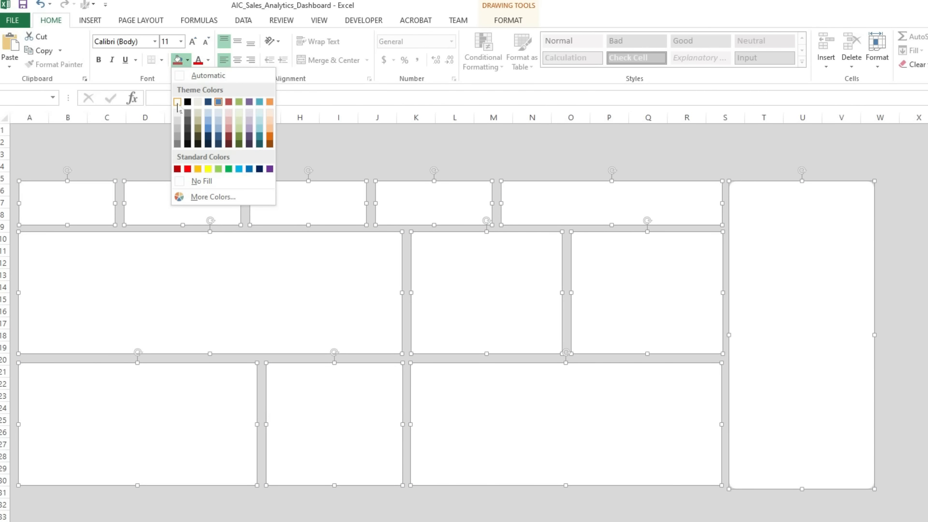
click(177, 101)
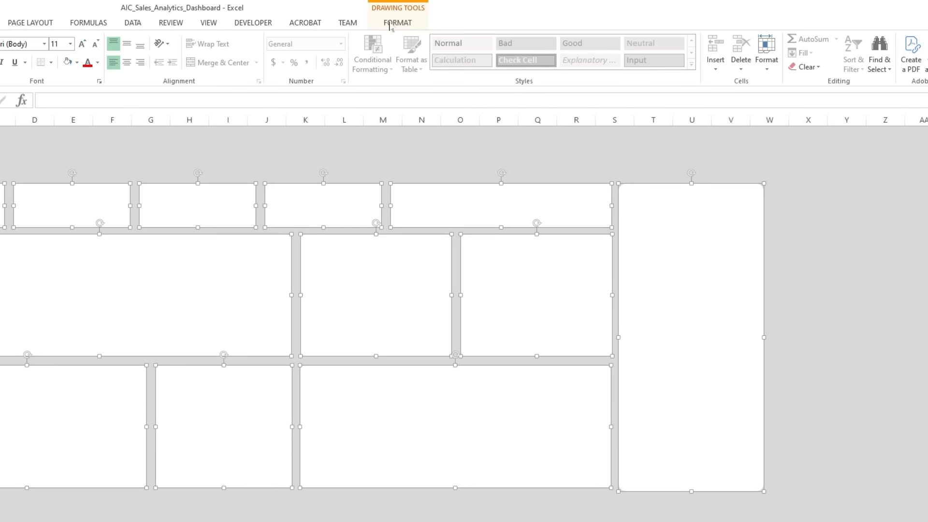
Apply a centred outer shadow to all the selected cards.
click(411, 18)
click(334, 67)
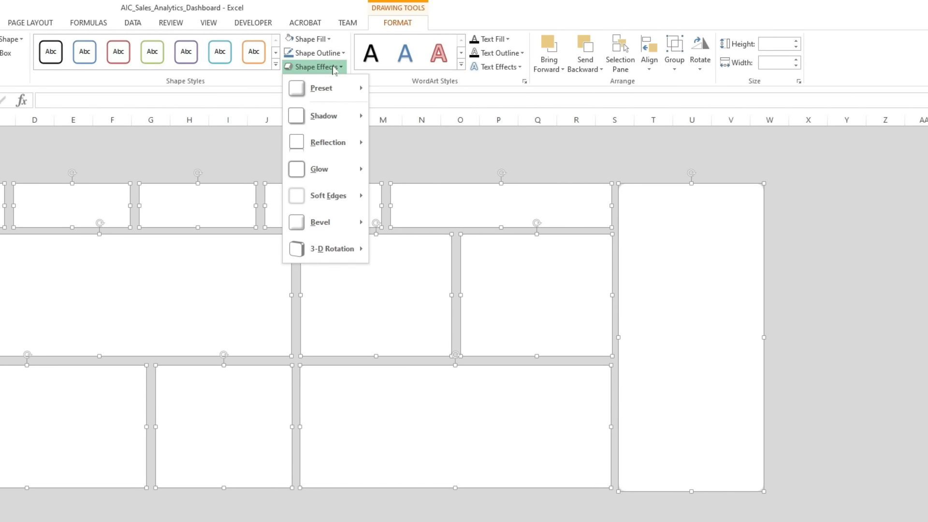
mouse_move(352, 116)
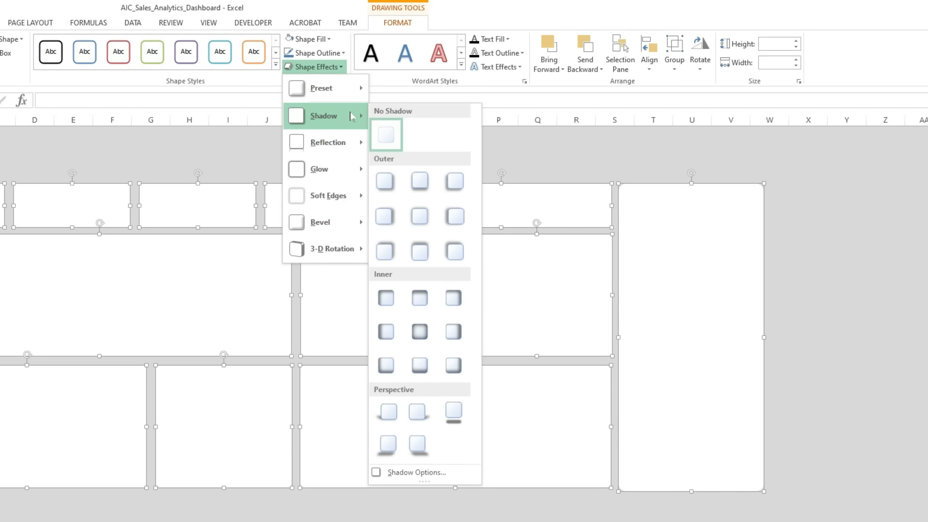
click(420, 219)
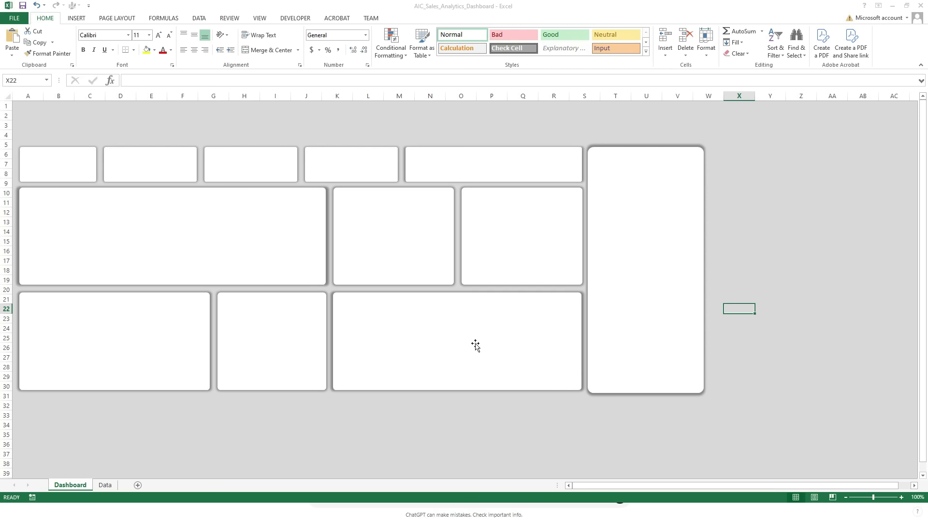
Delete row 4 and turn rows 1 to 3 above the cards into a dark blue header band.
click(901, 498)
click(902, 498)
click(901, 498)
drag(798, 492, 753, 492)
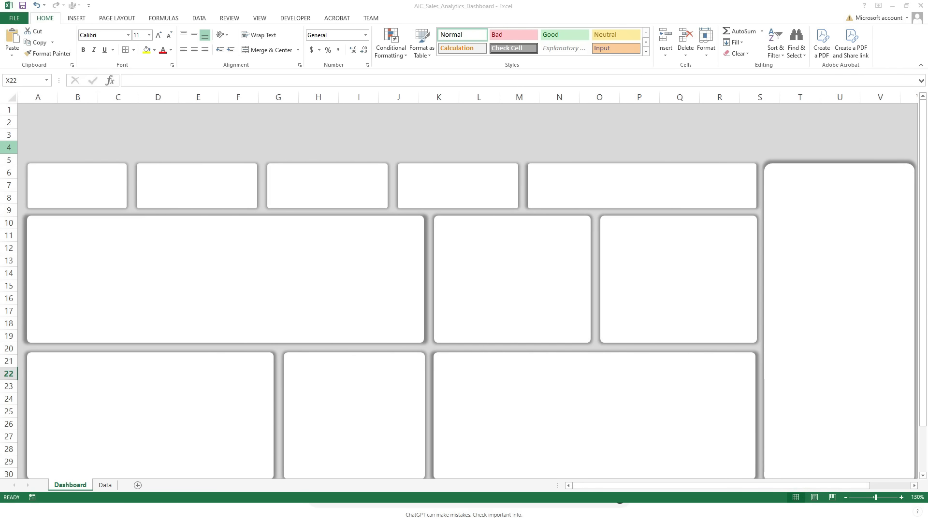
click(8, 147)
key(ctrl+minus)
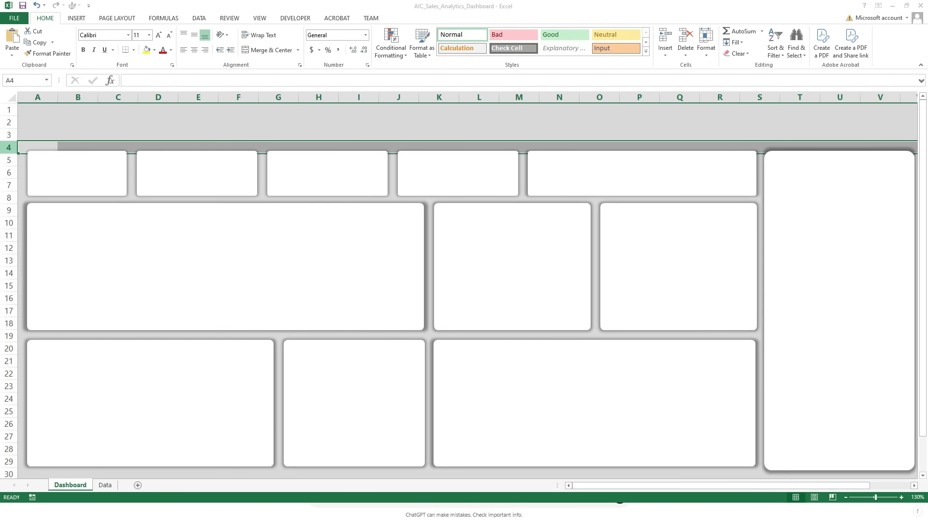
click(95, 118)
drag(42, 110, 909, 134)
click(268, 49)
Add a white bold italic title "AIC Co. | Sales Analytics Dashboard" to the header and place the AIC logo beside it.
click(76, 19)
click(157, 54)
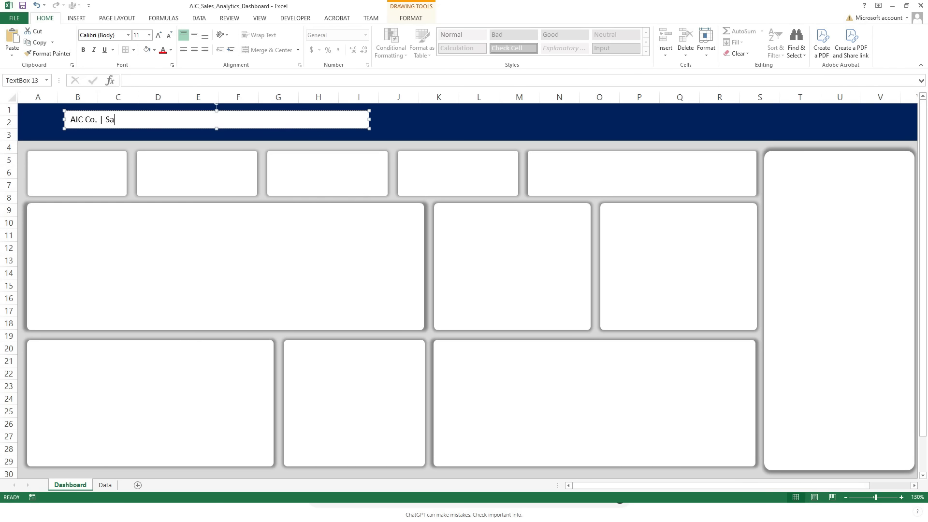
text(les Analytics Dashboard)
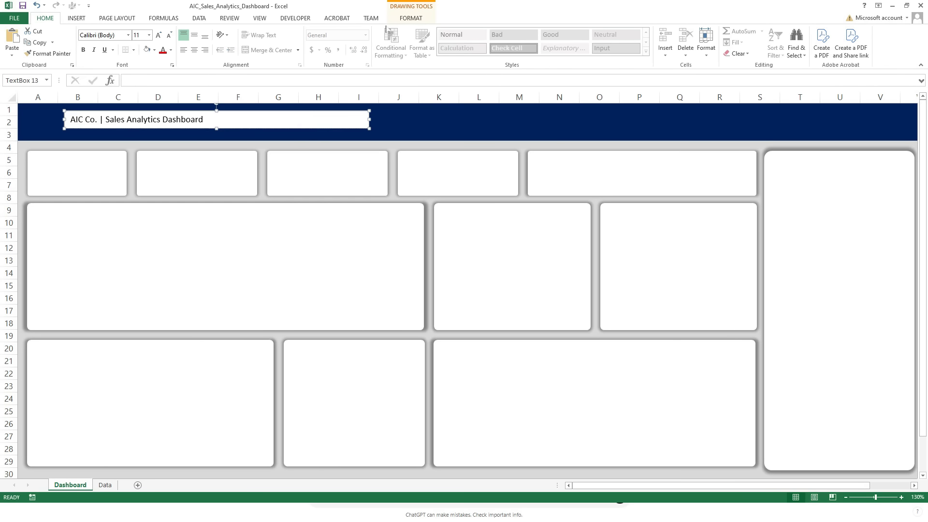
key(ctrl+a)
click(171, 50)
click(165, 79)
key(ctrl+i)
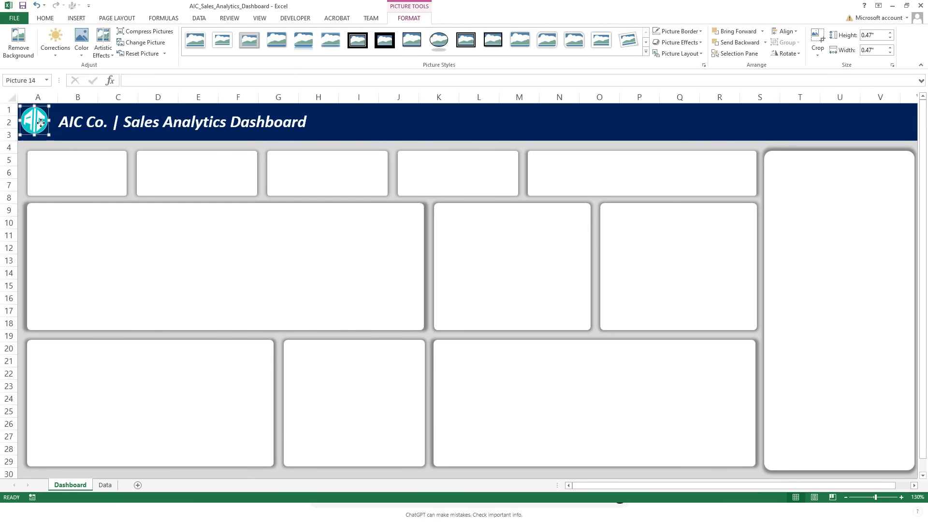
click(657, 137)
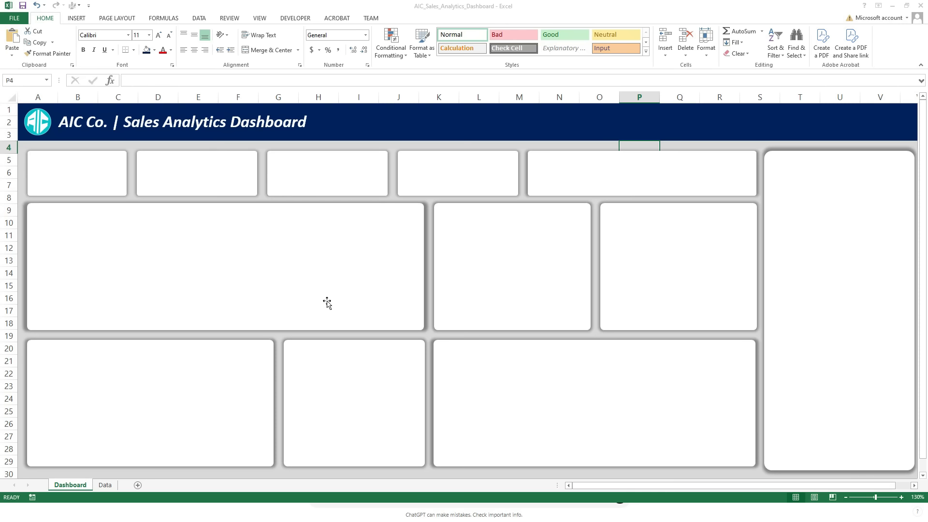
Insert a text box reading "Total Sales" in the second card of the top row.
click(80, 19)
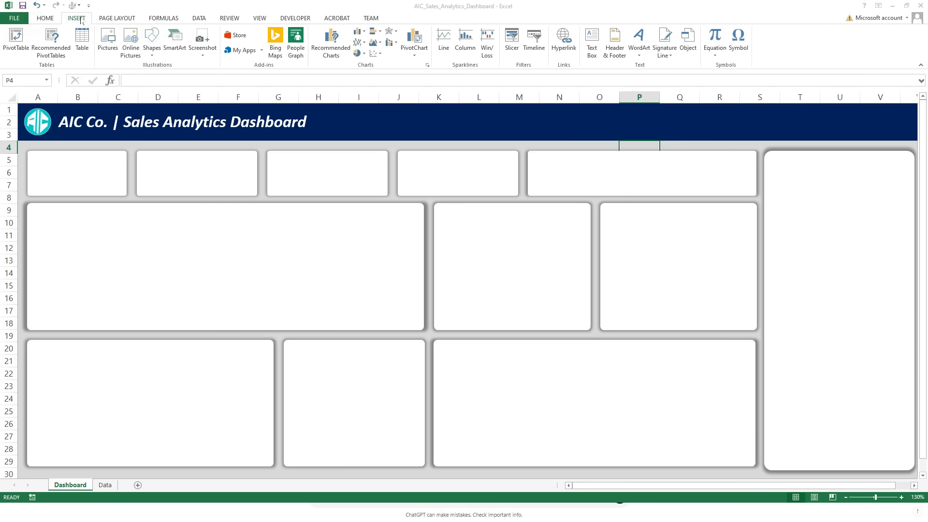
click(151, 48)
click(149, 77)
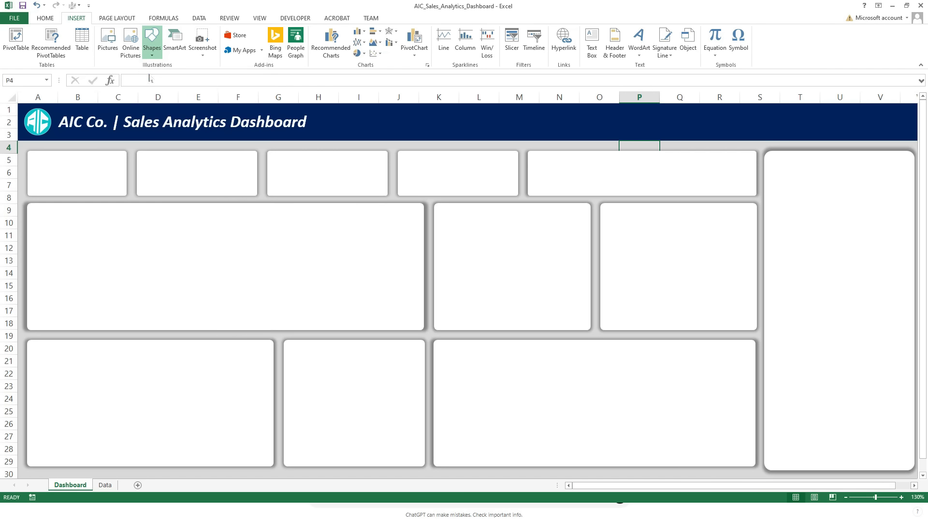
drag(139, 151, 251, 168)
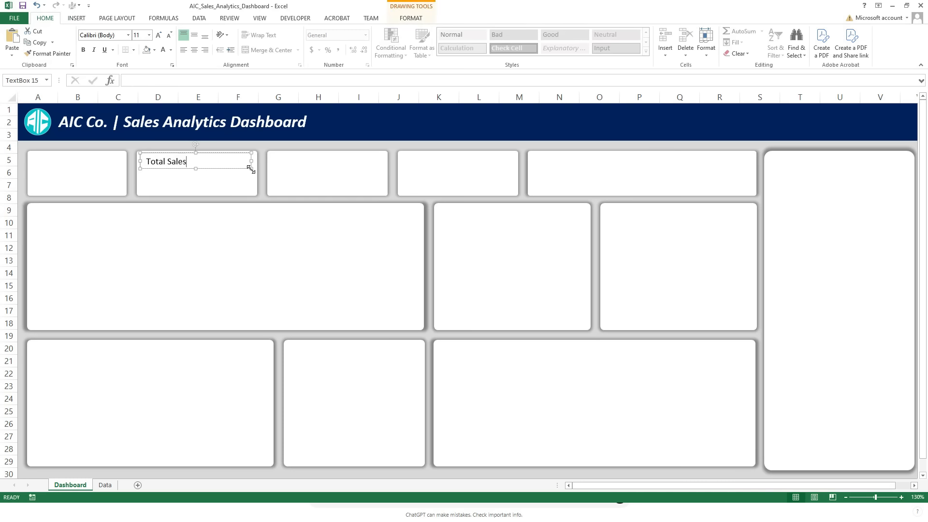
Format the Total Sales label as bold dark blue text at size 15.
key(ctrl+a)
key(ctrl+b)
click(171, 49)
click(193, 83)
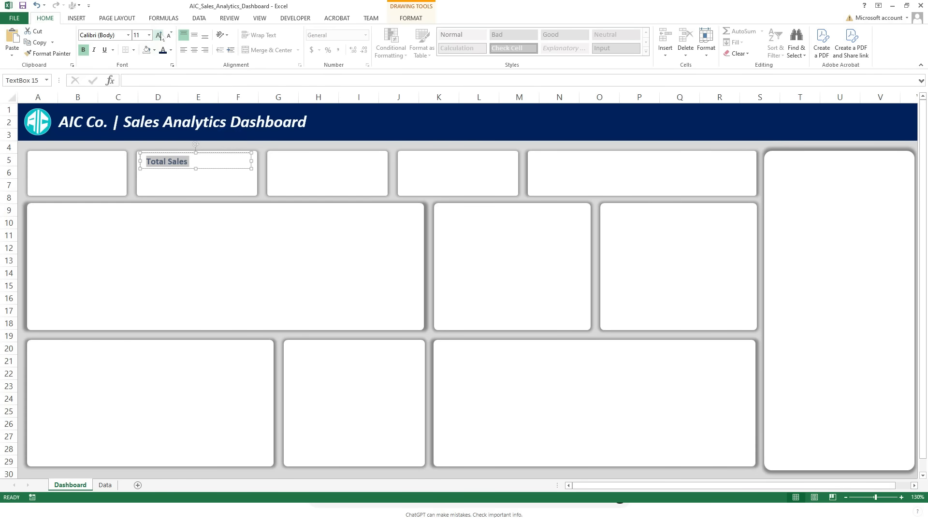
click(158, 35)
click(159, 35)
click(159, 35)
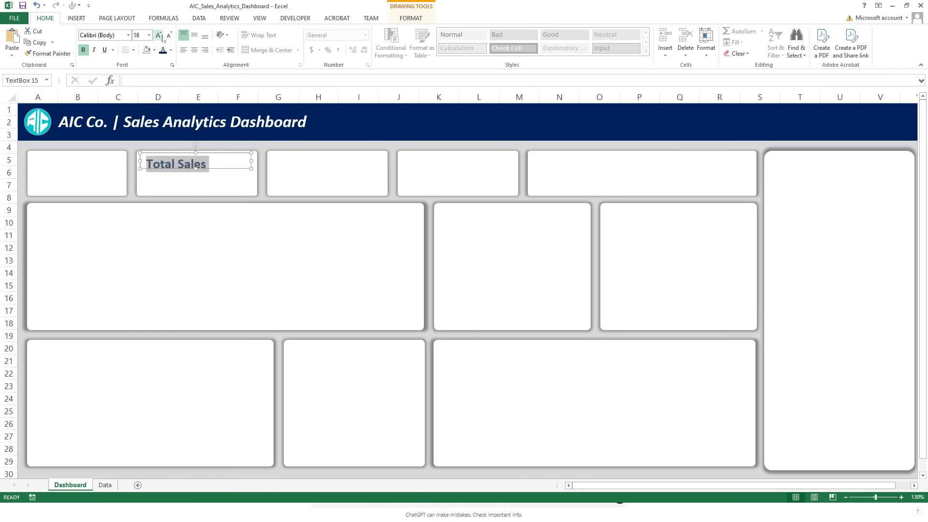
click(194, 172)
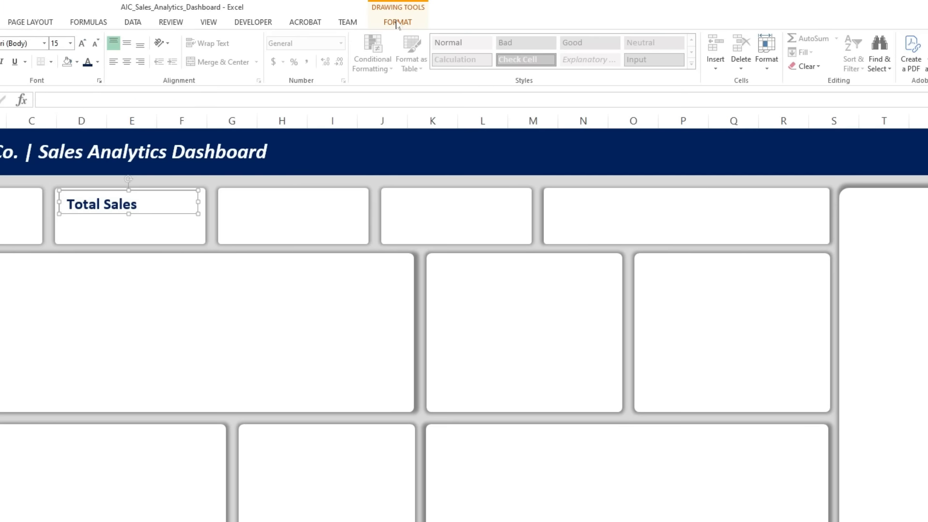
Remove the fill and outline from the Total Sales text box and align it with its card's upper-left corner.
click(411, 18)
click(342, 32)
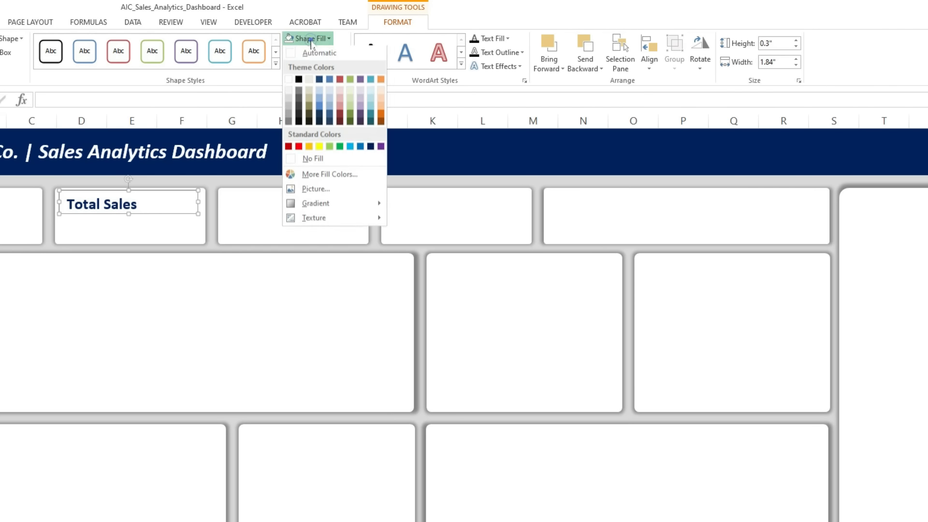
click(313, 158)
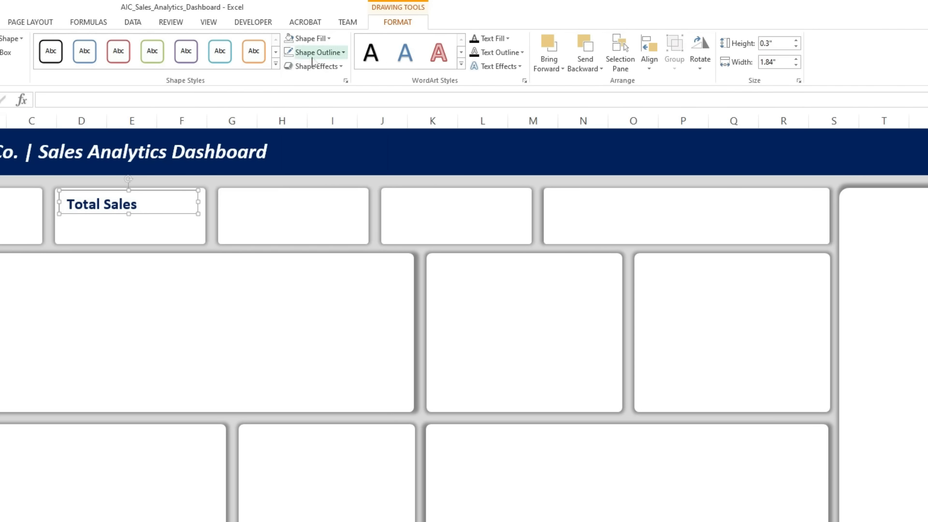
click(313, 62)
click(314, 173)
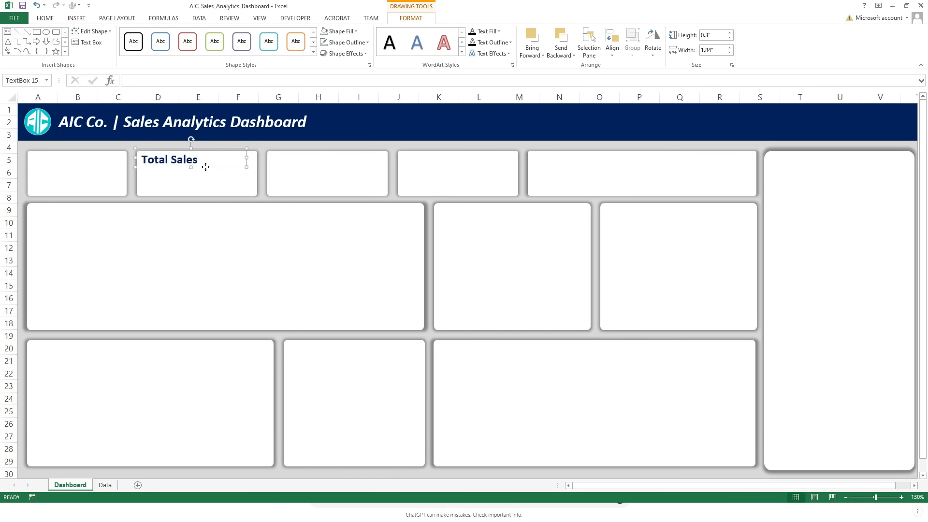
click(147, 212)
Copy the Total Sales label to the third top-row card and change its text to "Total Margin".
key(ctrl+shift)
click(205, 167)
drag(206, 167, 337, 189)
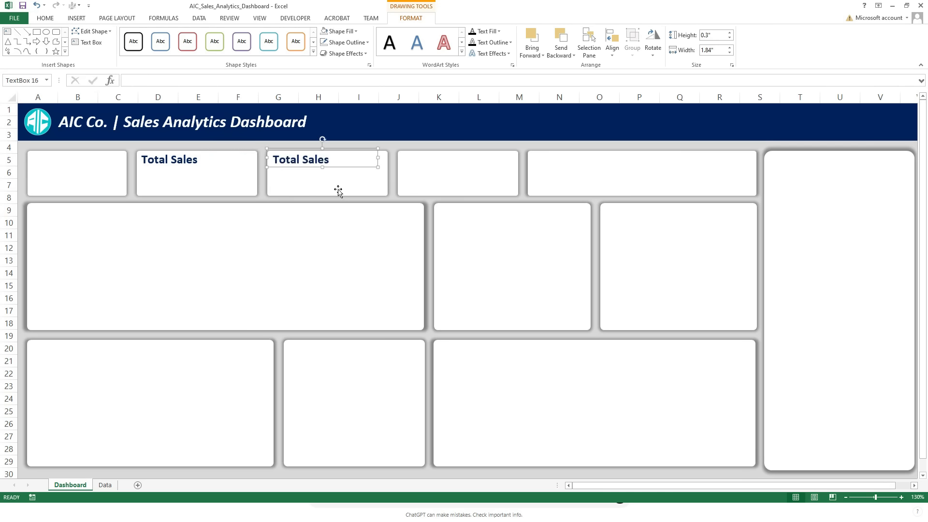
double_click(311, 160)
text(M)
Copy the label to the fourth top-row card and change its text to "Average Margin (%)".
drag(314, 167, 445, 166)
click(441, 160)
key(ctrl+a)
text(Average Margin ()
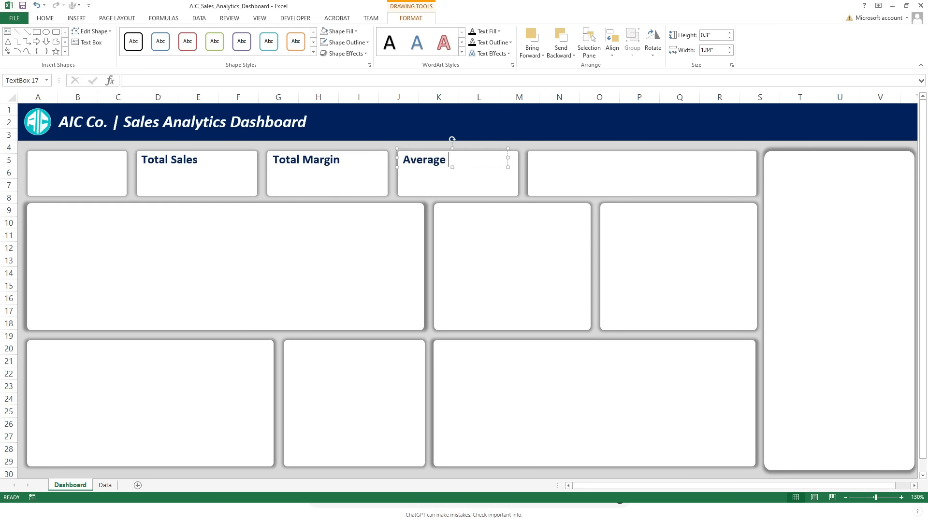
text(%))
Copy the label to other cards as Top 10 Customers, Sales Trend, Customer Source, Sales By City, Sales By Service Type, Department Margin and New Vs Repeat Sales.
drag(508, 158, 843, 184)
click(477, 158)
drag(179, 167, 69, 180)
drag(67, 167, 78, 358)
drag(108, 359, 345, 366)
key(ctrl+z)
click(83, 352)
drag(345, 358, 496, 224)
drag(495, 223, 663, 234)
Label the wide top-row card with "New Customers" and, beside it, "Repeat Customers".
triple_click(584, 160)
text(New Customers)
drag(584, 168, 696, 170)
text(Repeat Customers)
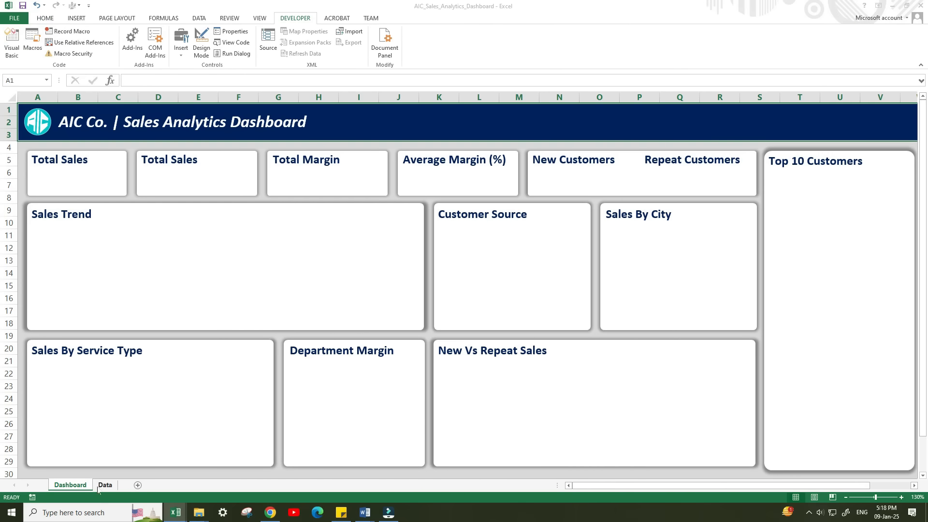
On the Data sheet, insert two columns before Customer Name and head them Month and Year.
click(99, 487)
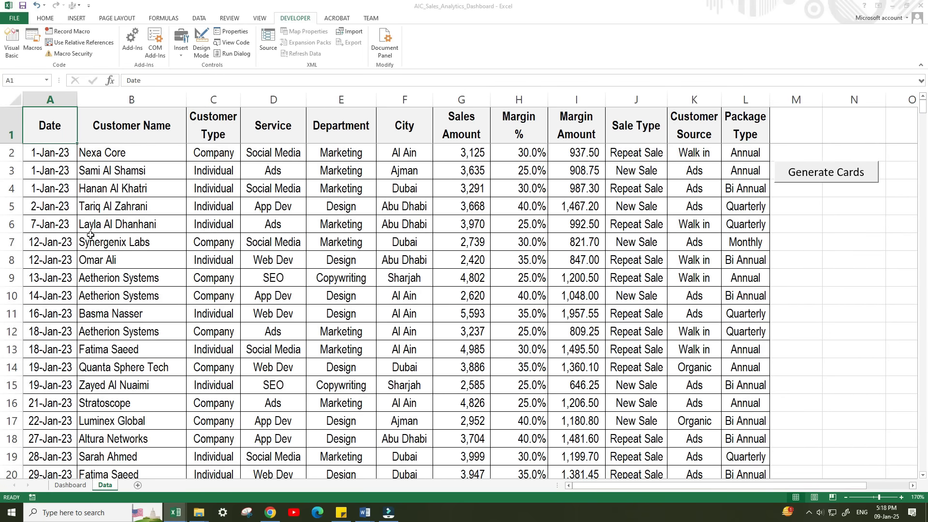
click(86, 101)
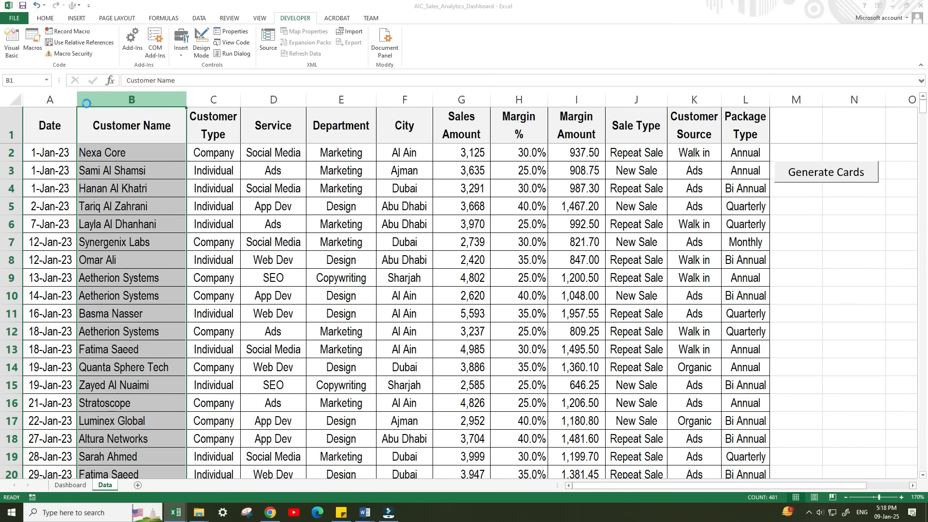
key(ctrl+shift+plus)
key(ctrl+shift+plus)
click(98, 122)
text(Month)
key(Tab)
text(Year)
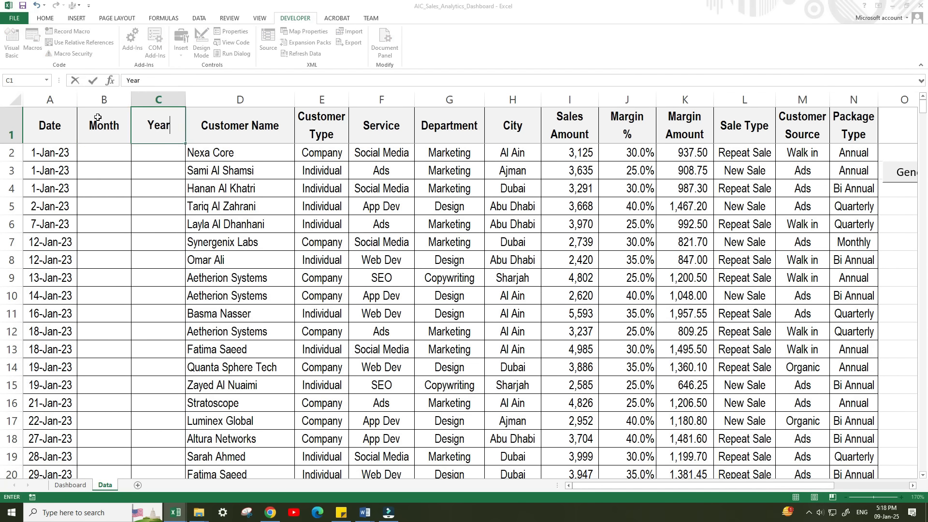
In the first Month cell, enter the formula =TEXT(A2,"MMM") to extract the month from the date.
key(Return)
text(=tex)
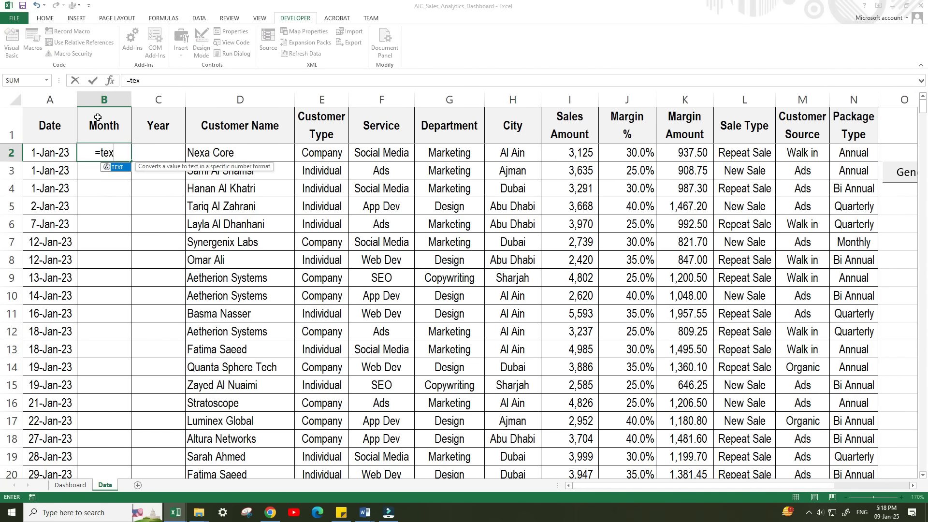
key(Tab)
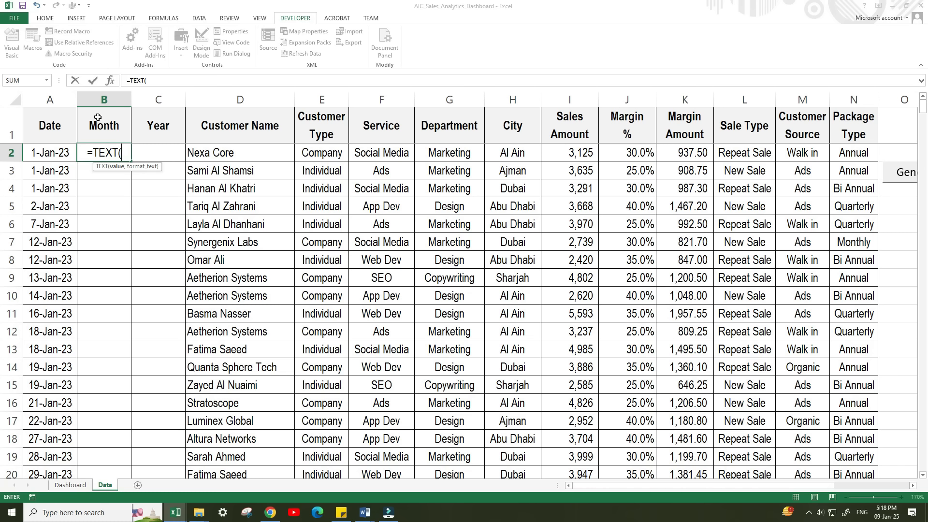
click(76, 147)
text(,"MMM")
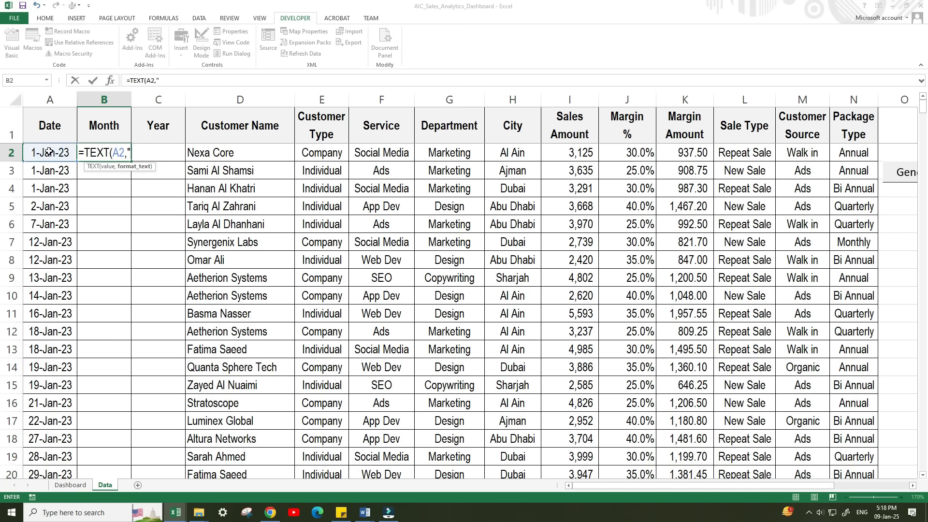
key(Tab)
In the first Year cell, enter the formula =TEXT(A2,"YYYY") to extract the year from the date.
text(=tex)
key(Tab)
click(49, 152)
text(,)
text("YYYY"))
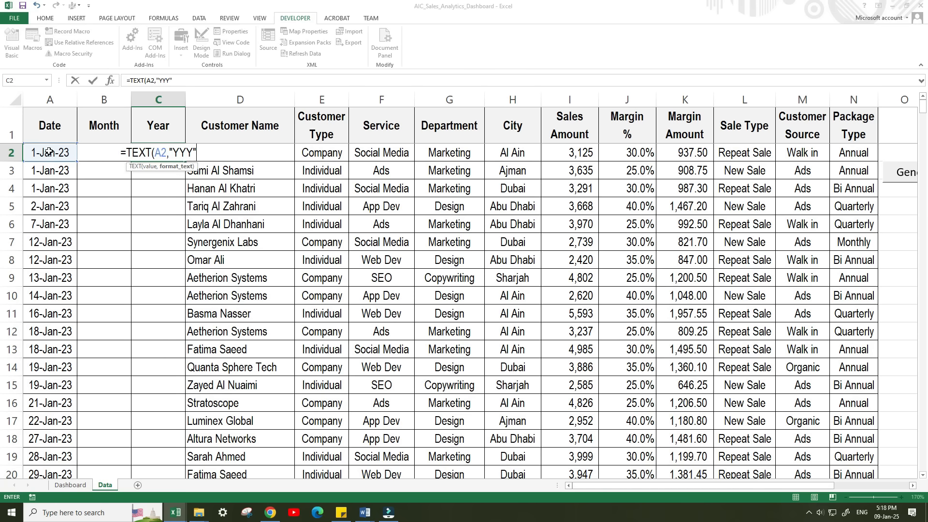
key(Return)
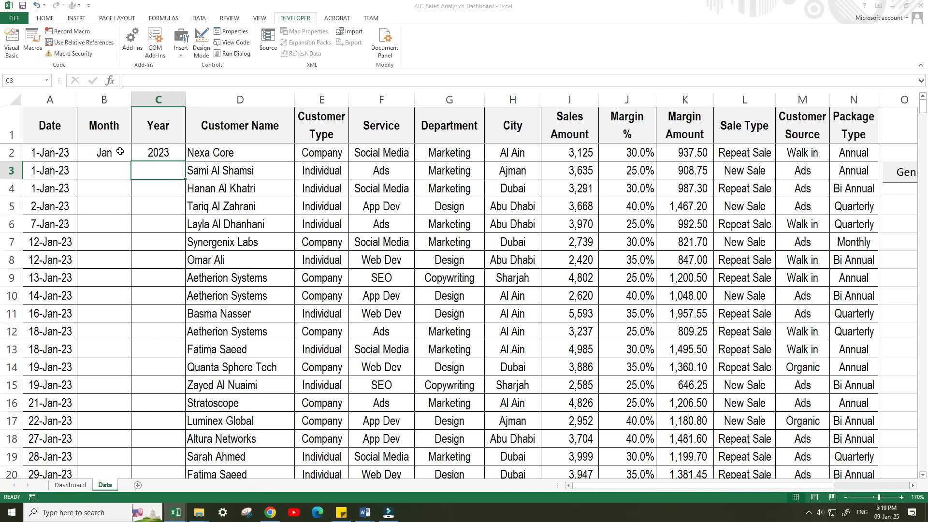
Fill the Month and Year formulas down to the last data row and replace them with their values.
drag(120, 151, 140, 152)
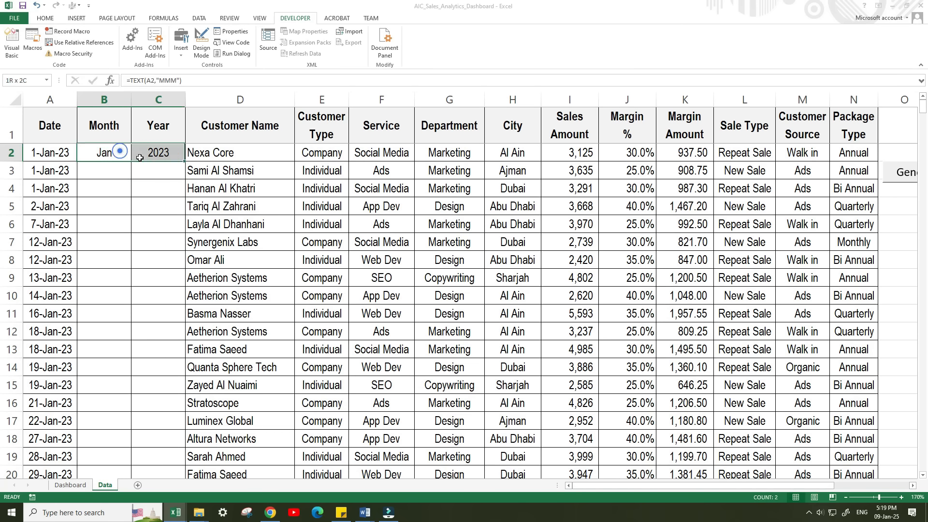
double_click(185, 162)
key(ctrl+c)
Convert the whole data range A1:N481 into a table with headers and name it salesdata.
click(261, 211)
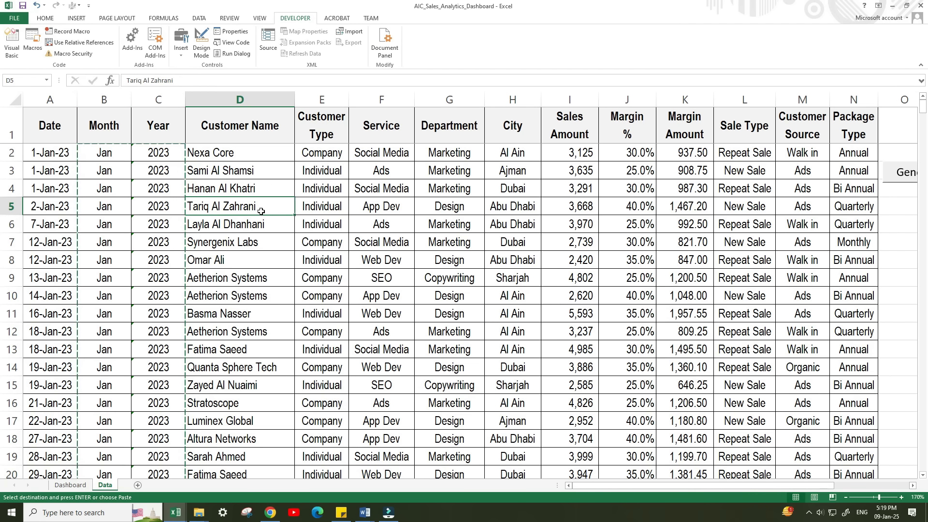
key(ctrl+a)
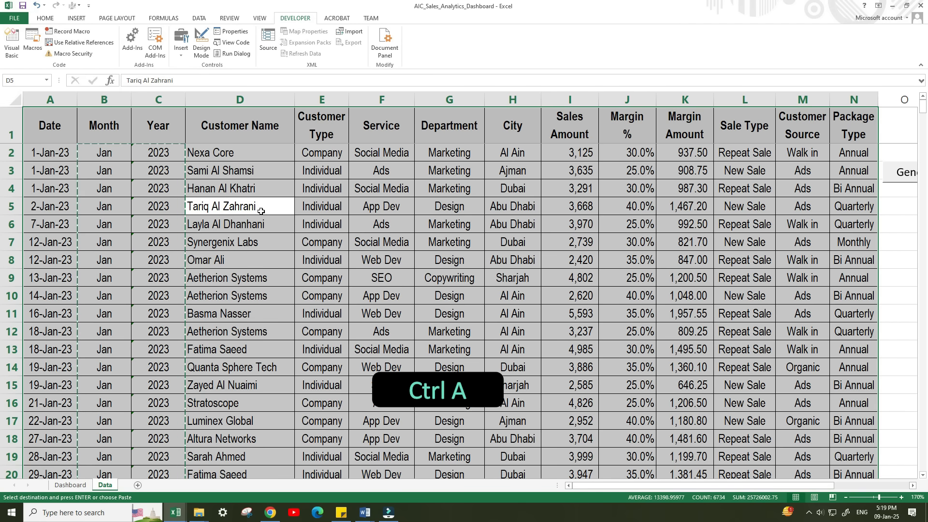
key(ctrl+t)
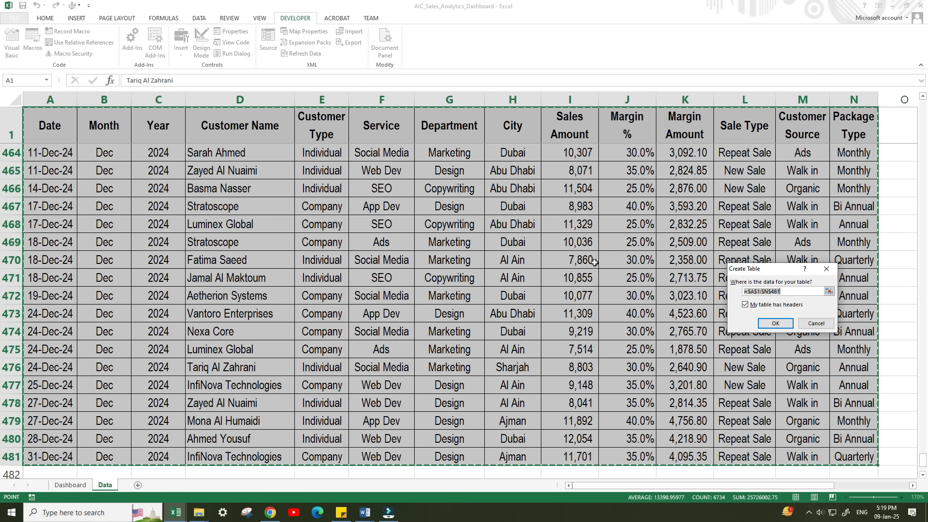
drag(749, 273, 426, 212)
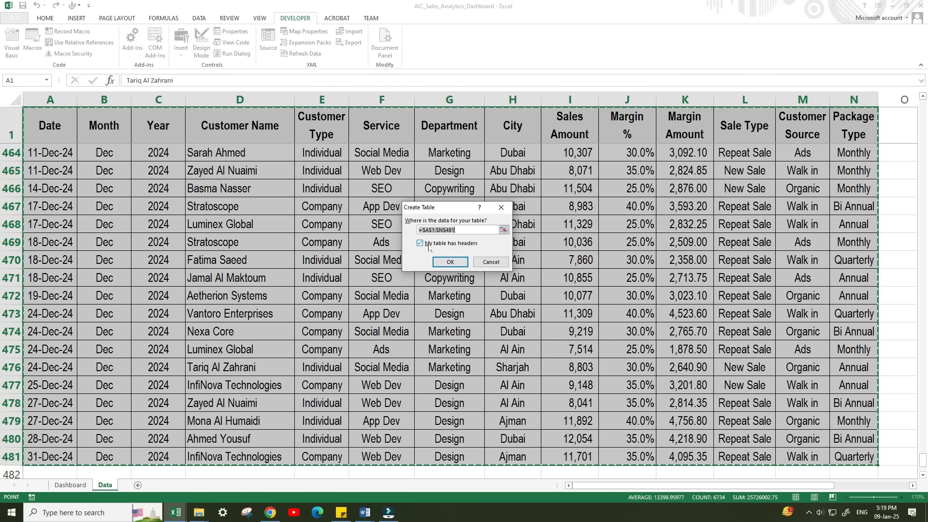
click(450, 264)
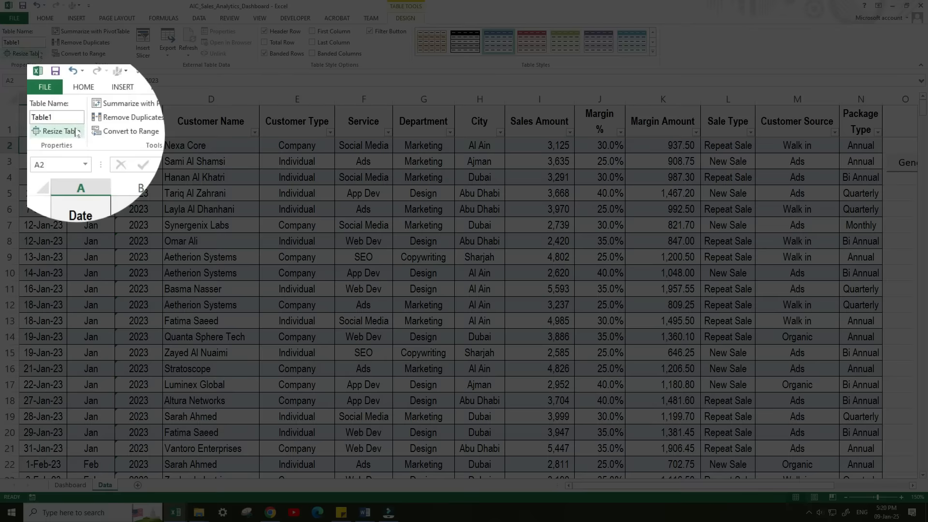
click(32, 42)
text(sal)
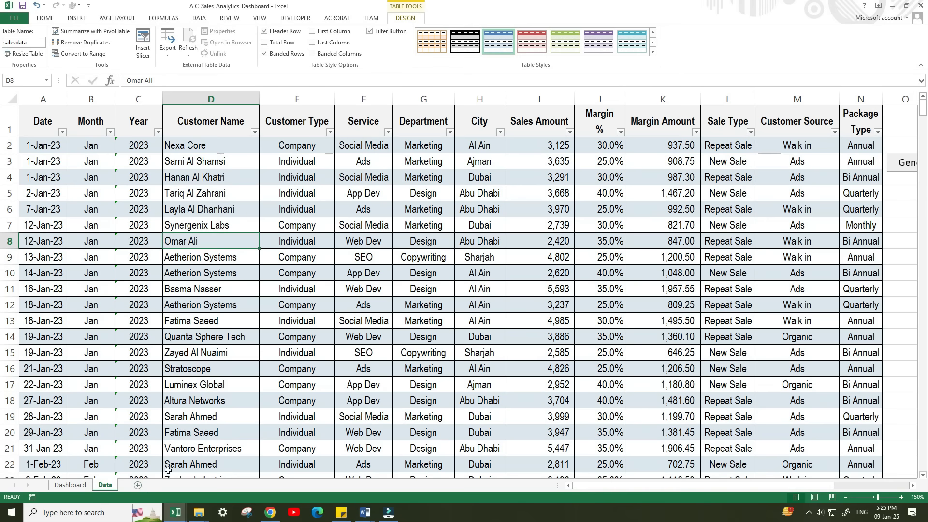
Add a new worksheet after Data and name it Pivot.
click(137, 485)
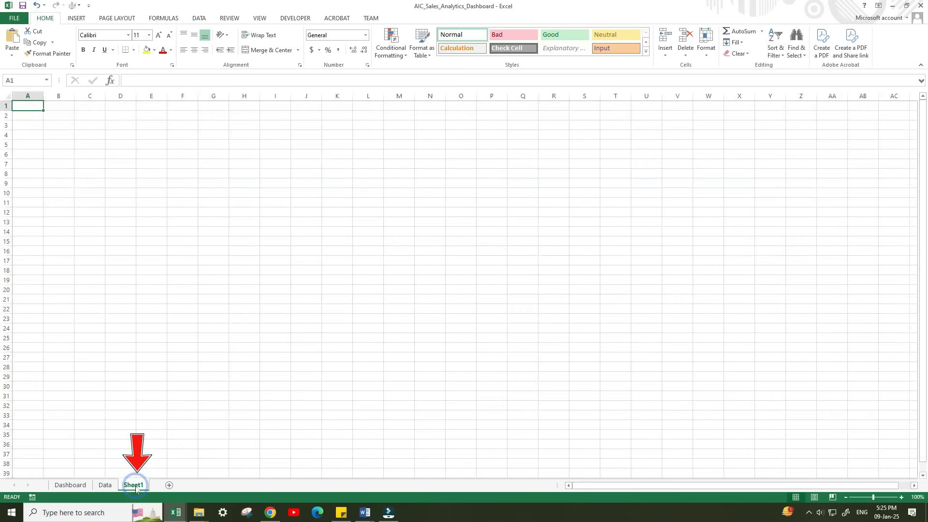
double_click(134, 485)
text(Pivot)
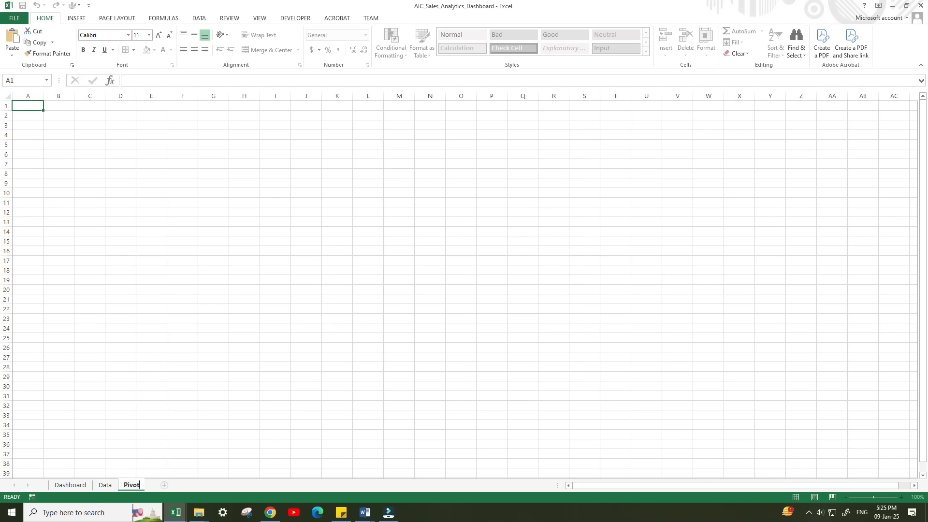
key(Return)
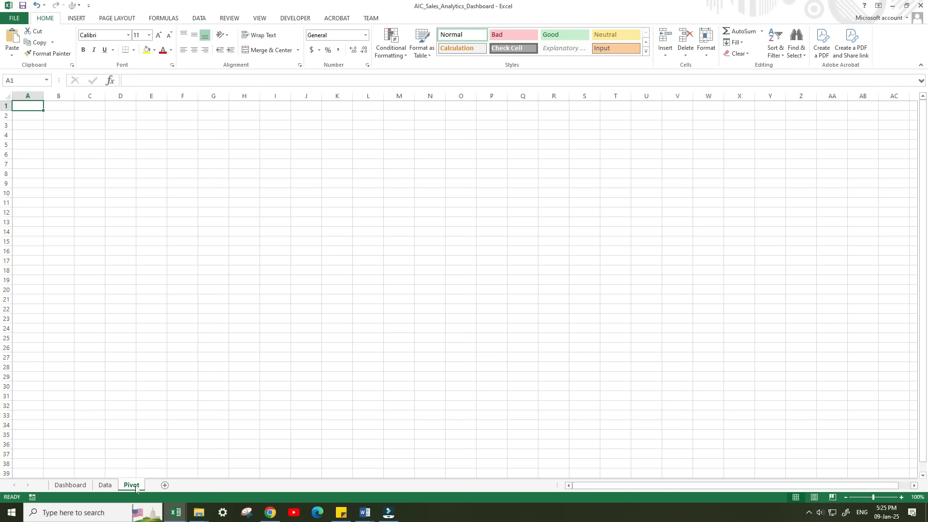
Create a PivotTable from the salesdata table on the existing Pivot sheet, starting at cell A1.
click(104, 485)
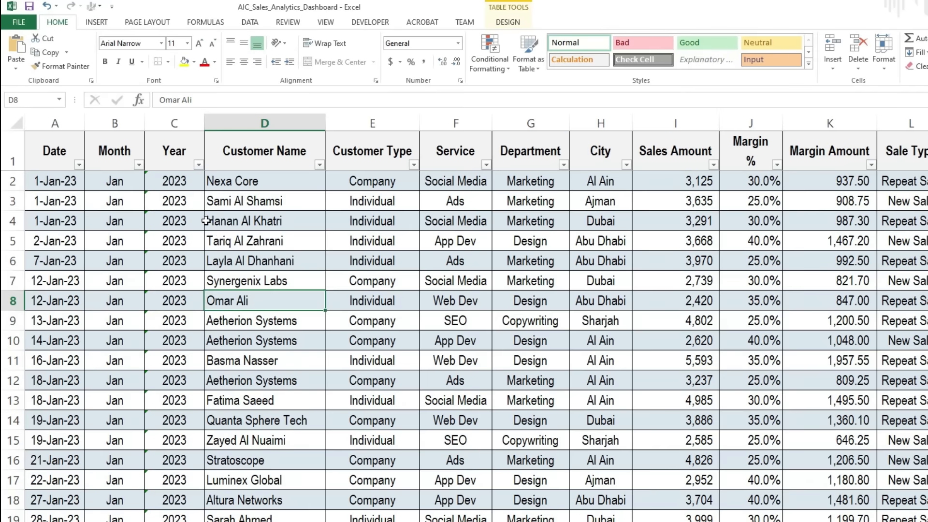
click(94, 22)
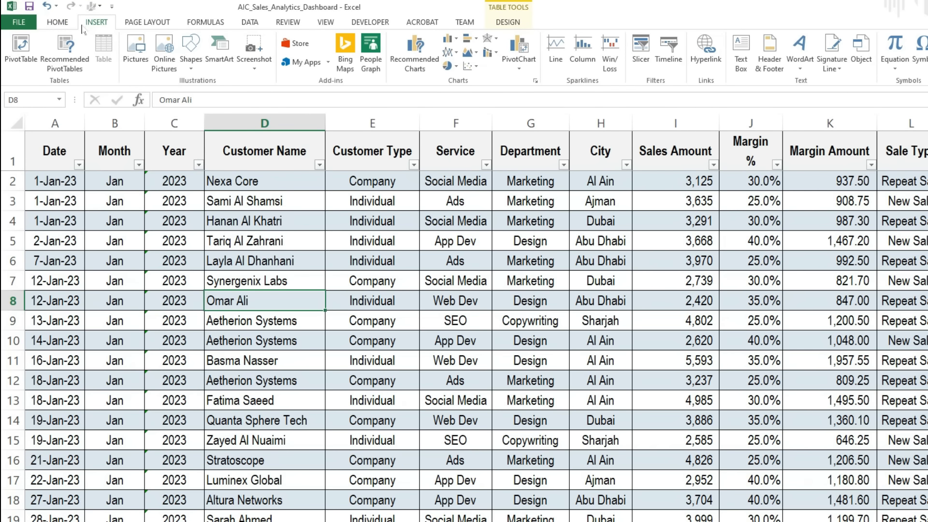
click(22, 61)
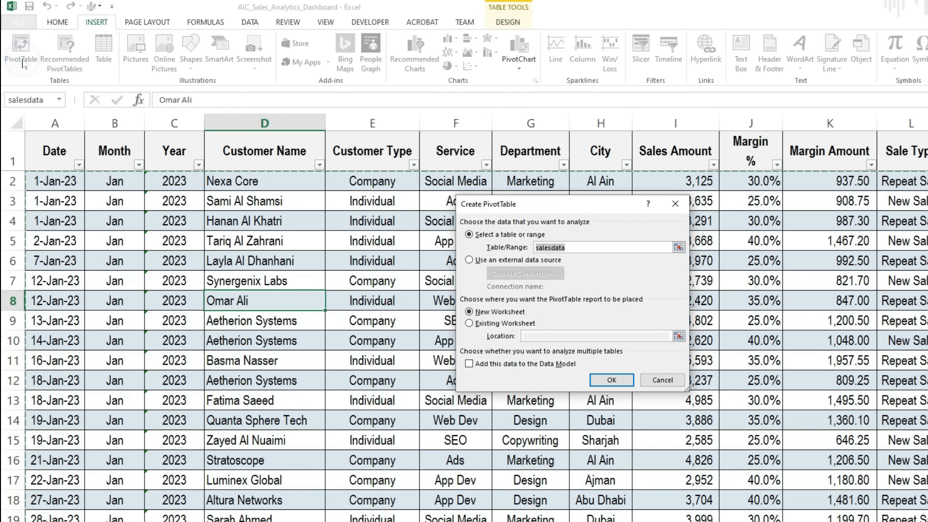
click(486, 324)
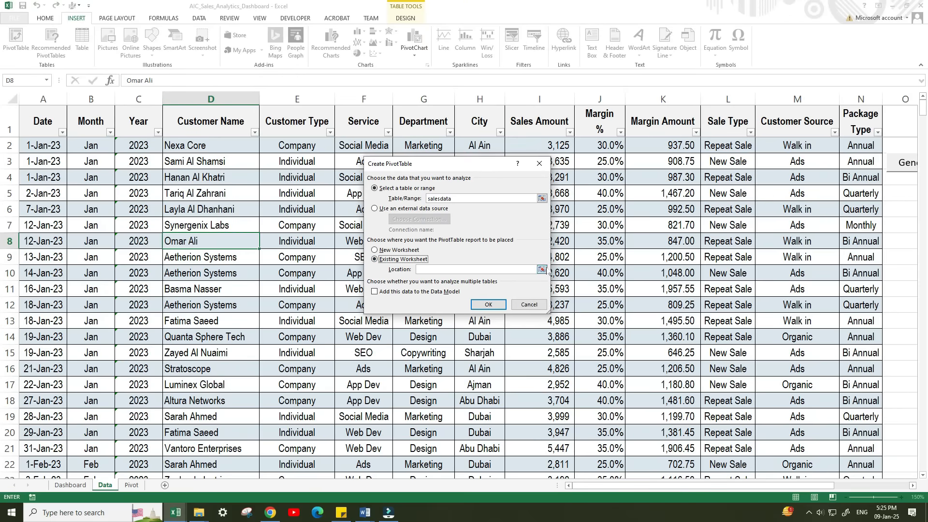
click(542, 269)
click(133, 490)
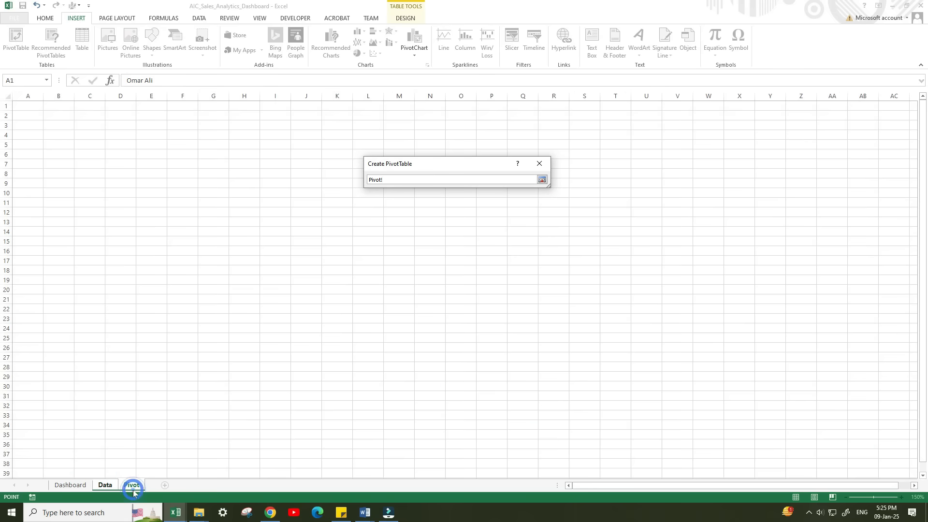
click(32, 107)
click(542, 180)
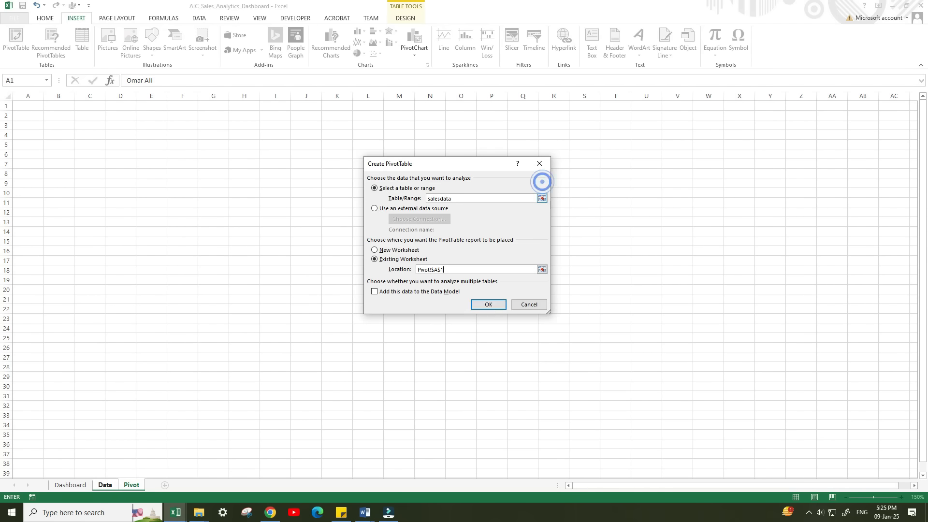
click(483, 305)
Place Year and Month in the PivotTable's rows and Sales Amount in its values.
drag(824, 149, 837, 410)
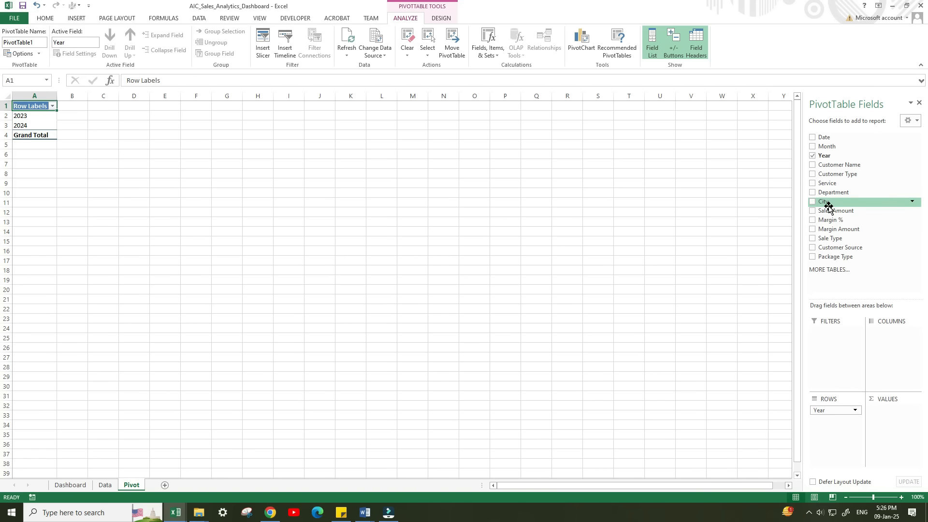
drag(825, 146, 838, 421)
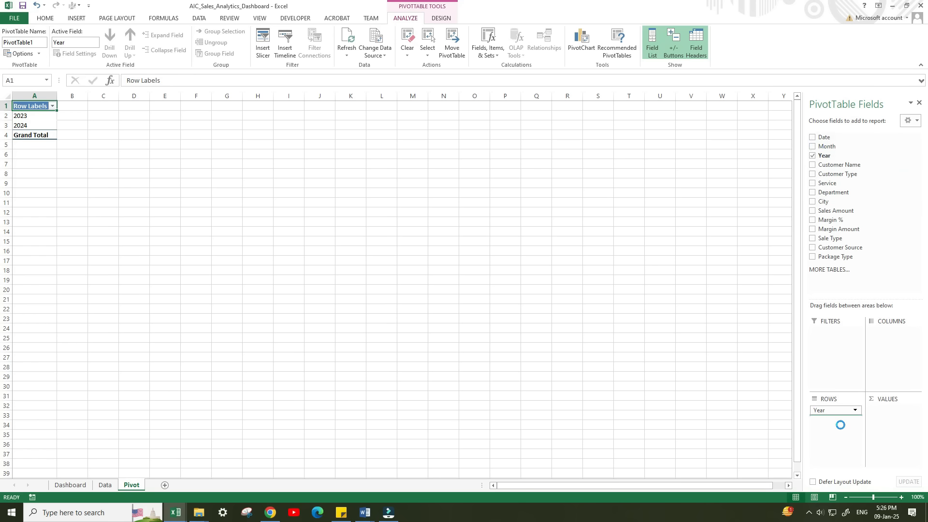
drag(828, 210, 893, 415)
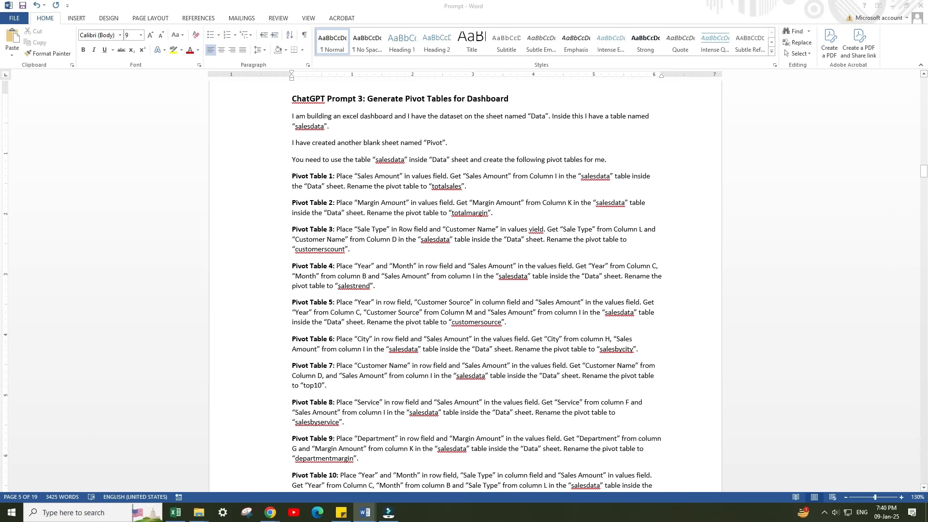
Copy the full "ChatGPT Prompt 3: Generate Pivot Tables for Dashboard" text from the Word document and submit it to ChatGPT as plain text.
drag(292, 98, 410, 261)
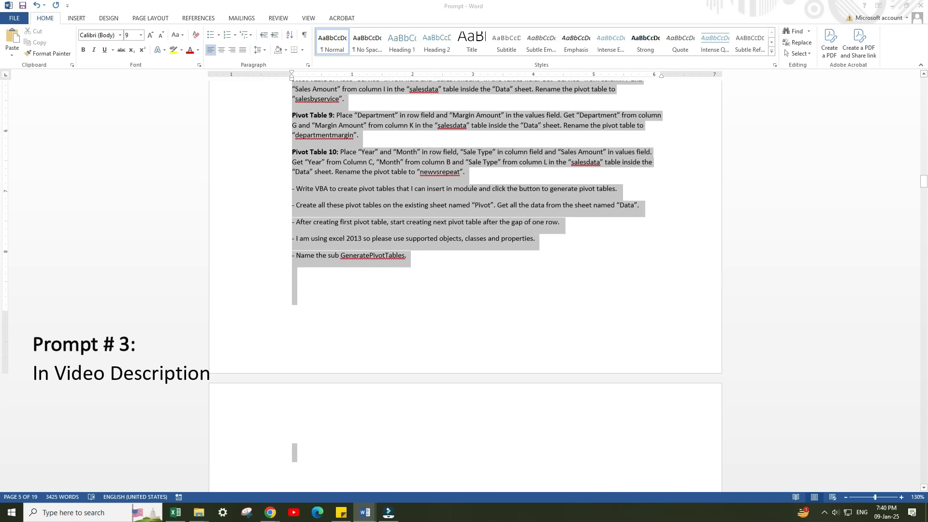
right_click(344, 224)
click(358, 240)
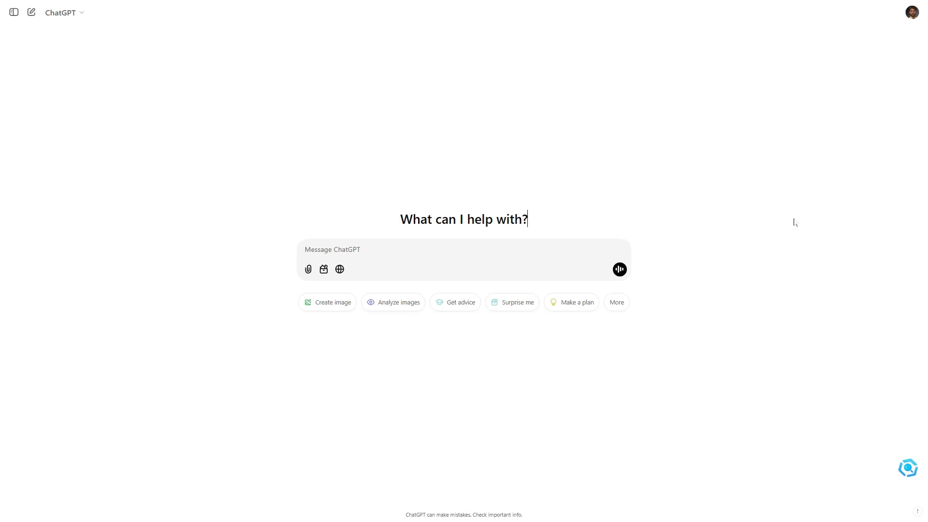
right_click(317, 250)
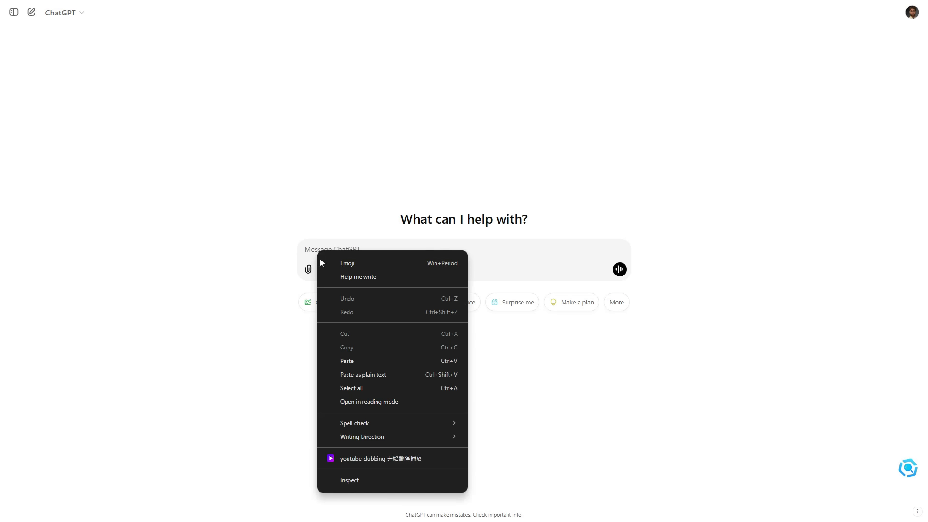
click(365, 373)
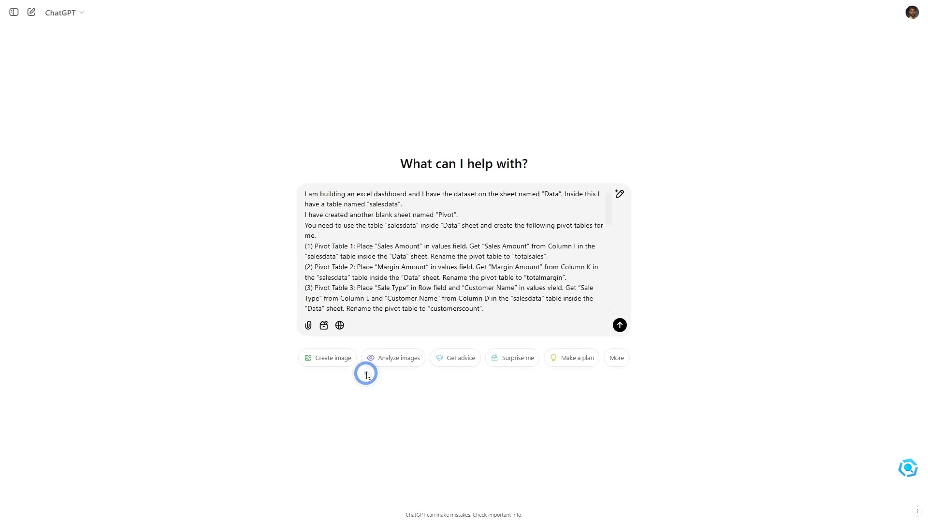
click(619, 325)
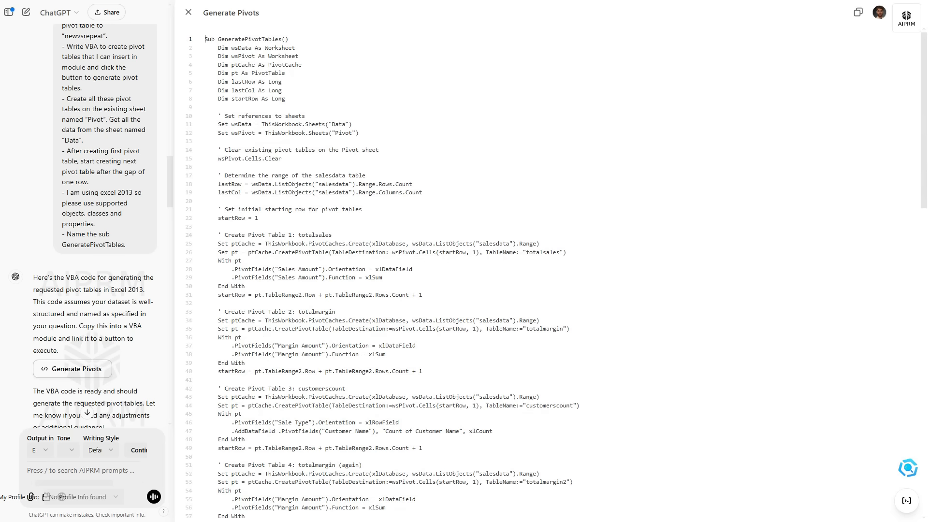
Copy the entire generated GeneratePivotTables code from ChatGPT and switch back to the Excel workbook.
key(ctrl+a)
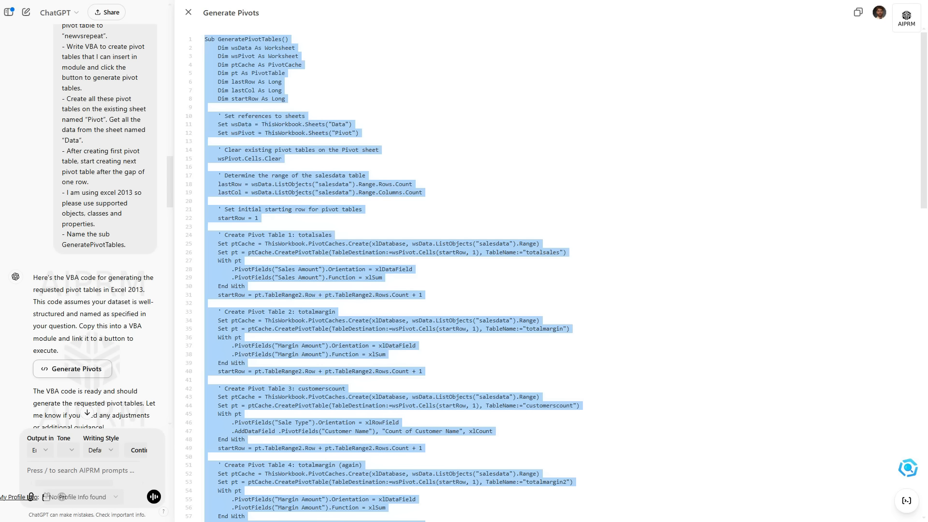
right_click(259, 136)
click(289, 192)
key(alt+Tab)
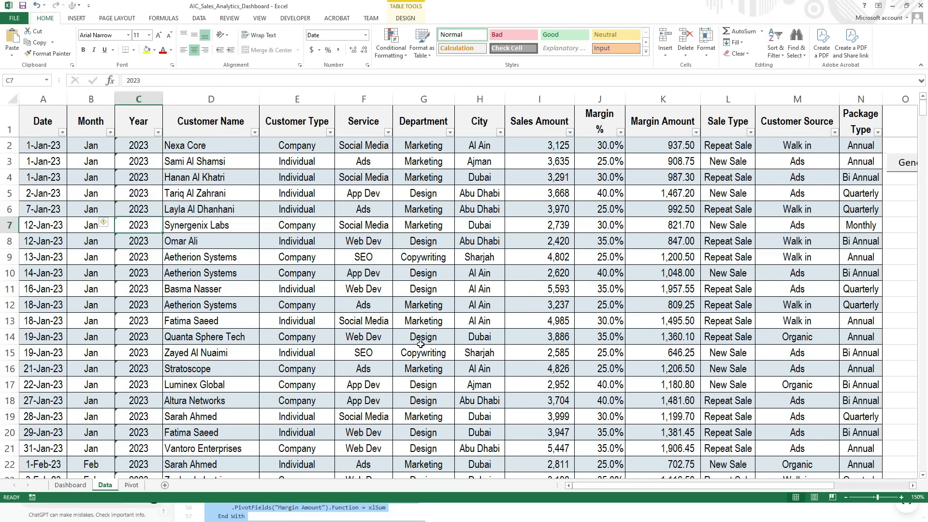
Go to the Pivot sheet, open the Visual Basic editor and paste the GeneratePivotTables code into a new module.
click(131, 486)
key(alt+F11)
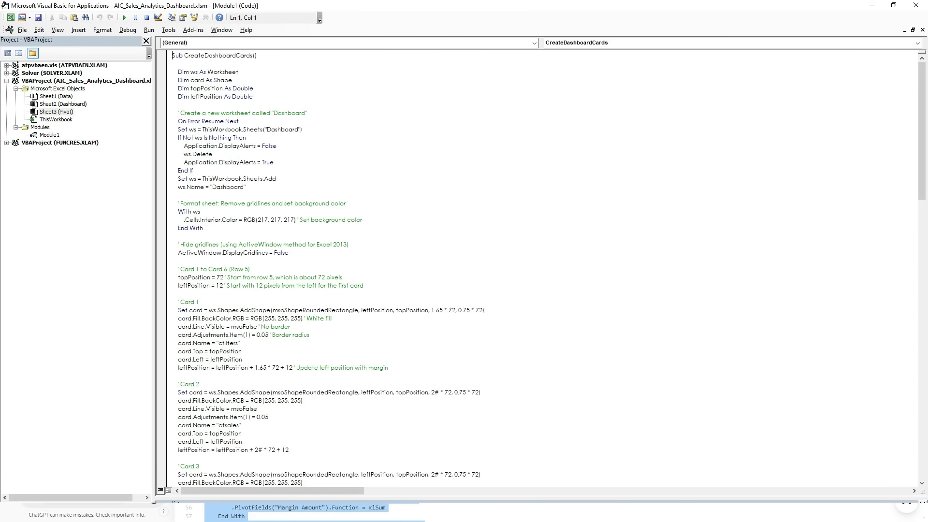
click(75, 31)
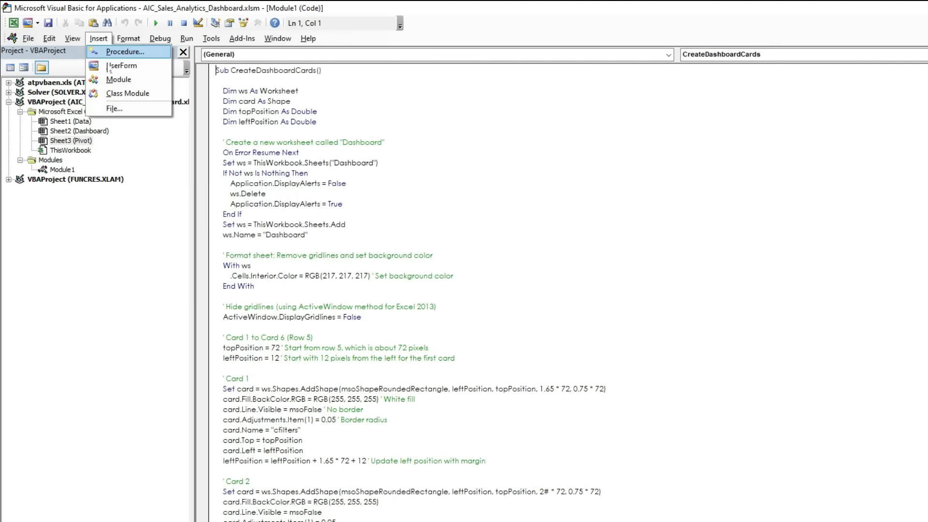
click(114, 79)
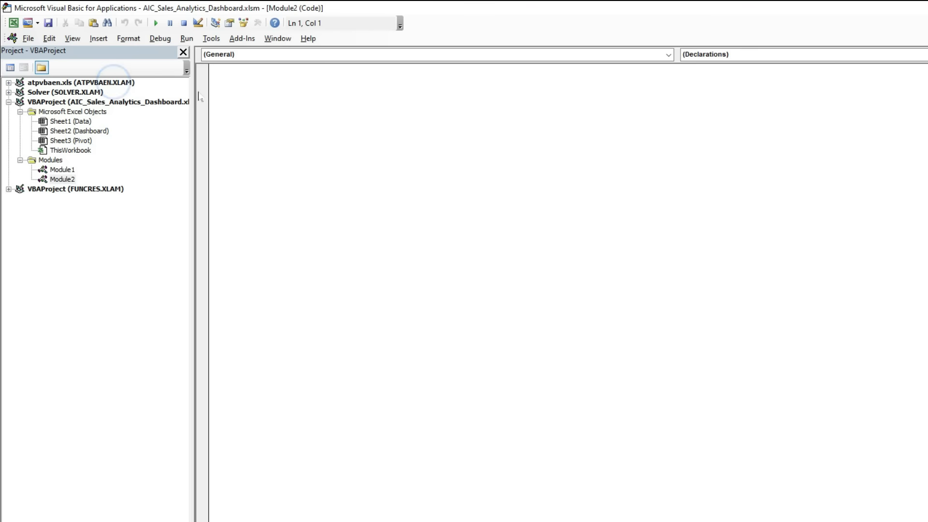
right_click(225, 86)
click(238, 114)
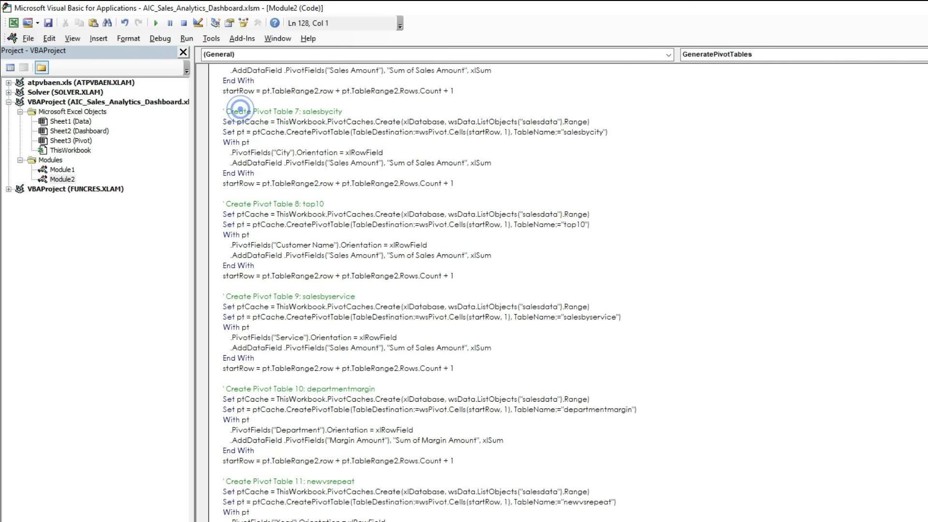
Look over the pasted GeneratePivotTables code from its beginning and close the Visual Basic editor.
scroll(237, 114, up, 1)
scroll(435, 271, up, 6)
click(292, 120)
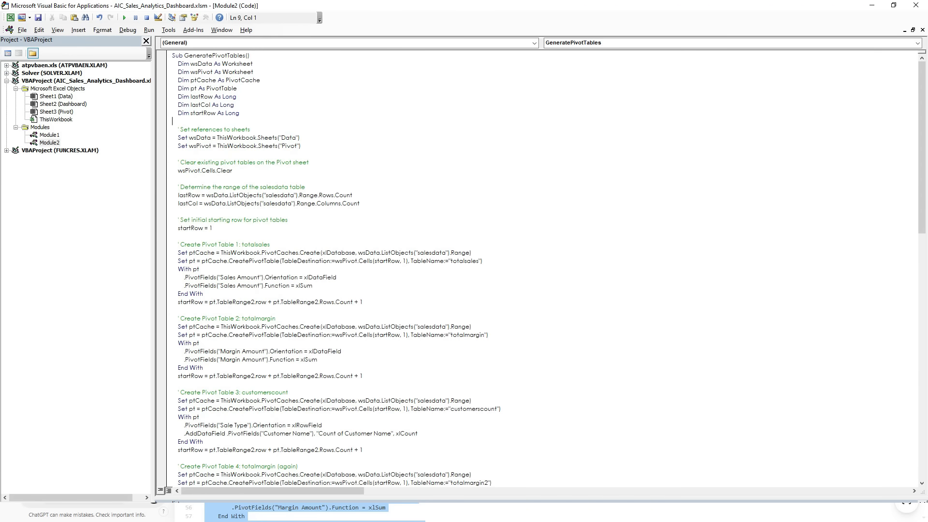
click(912, 7)
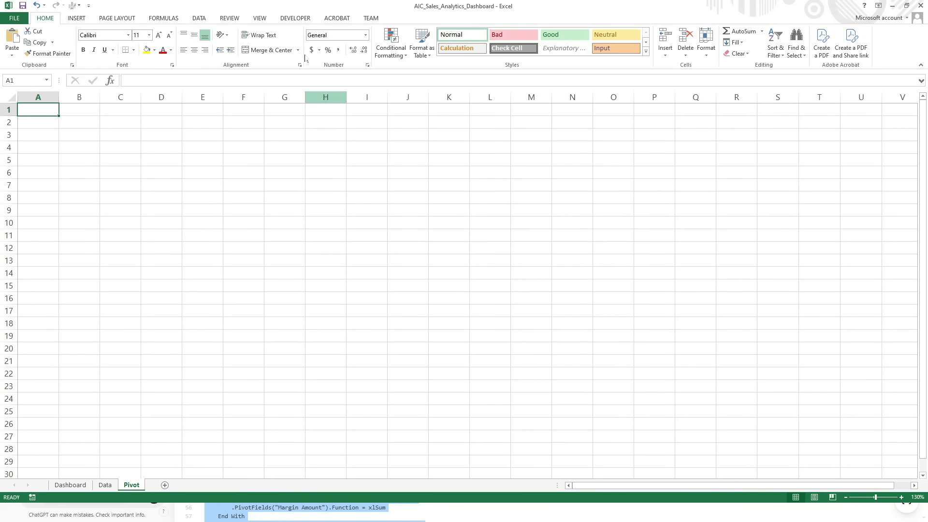
Insert a form-control button spanning about D2:F3 on the Pivot sheet and assign the GeneratePivotTables macro to it.
click(297, 23)
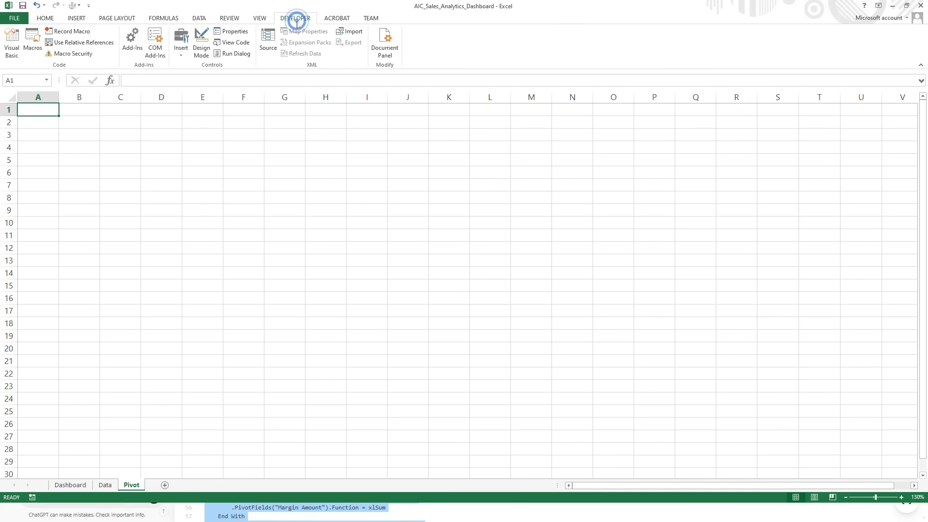
click(180, 57)
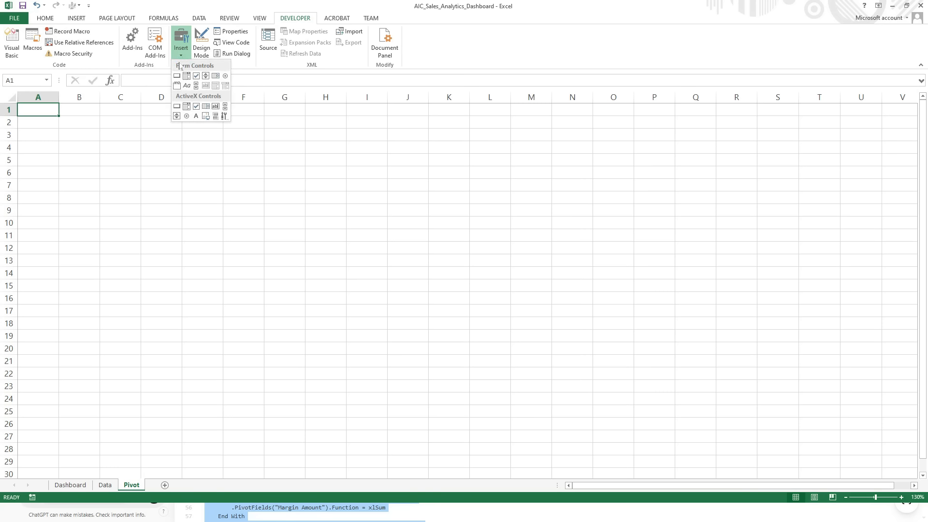
click(177, 76)
drag(172, 115, 267, 141)
double_click(369, 181)
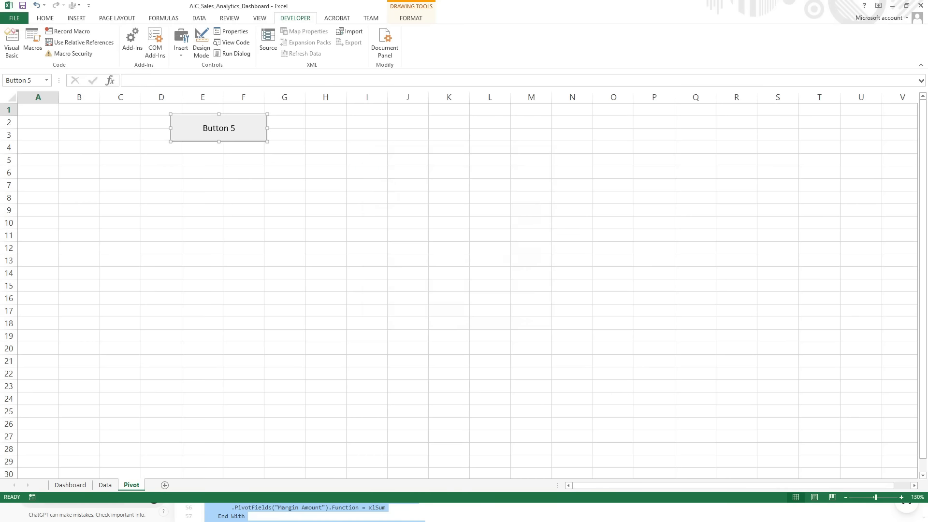
Label the new button "Generate Pivot Tables" and deselect it.
click(202, 128)
key(ctrl+a)
text(Generate Pivot Tables)
click(289, 135)
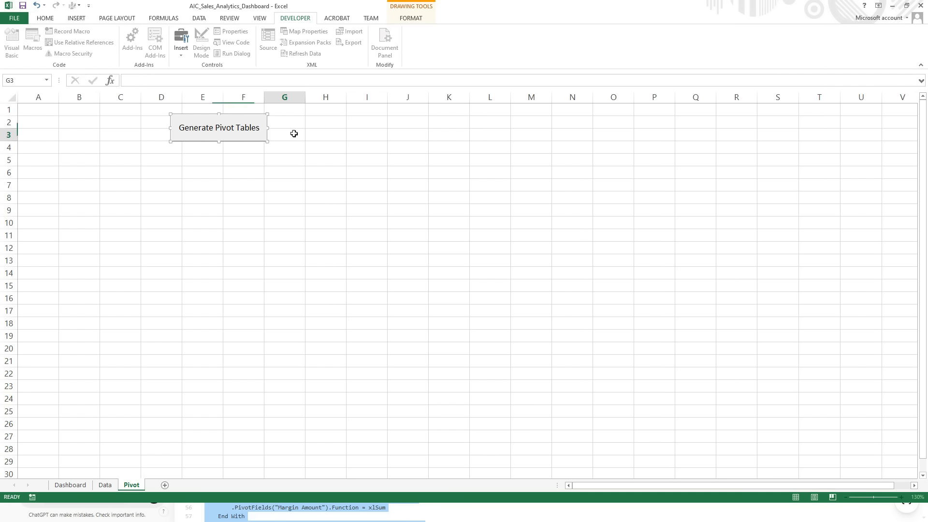
Run GeneratePivotTables from the sheet button, enter the debugger and select the flagged Sales Amount Function statement.
click(213, 135)
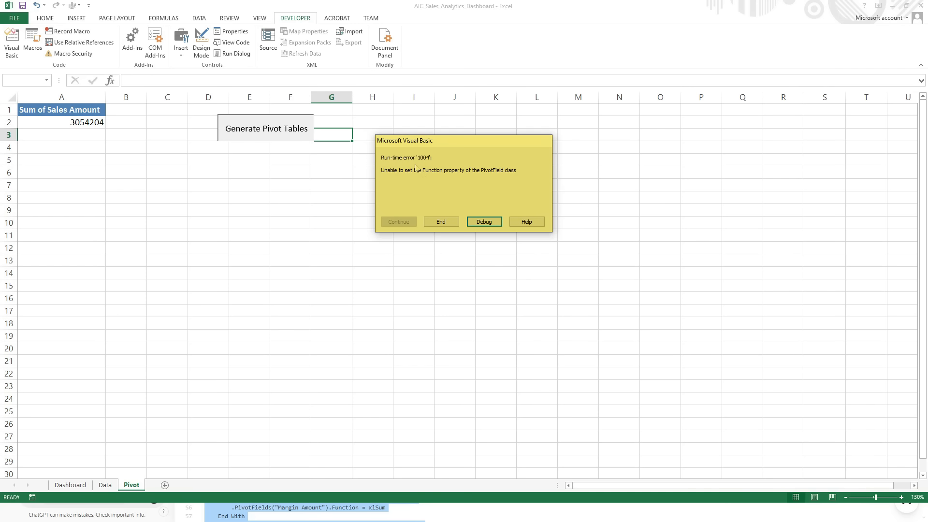
click(484, 222)
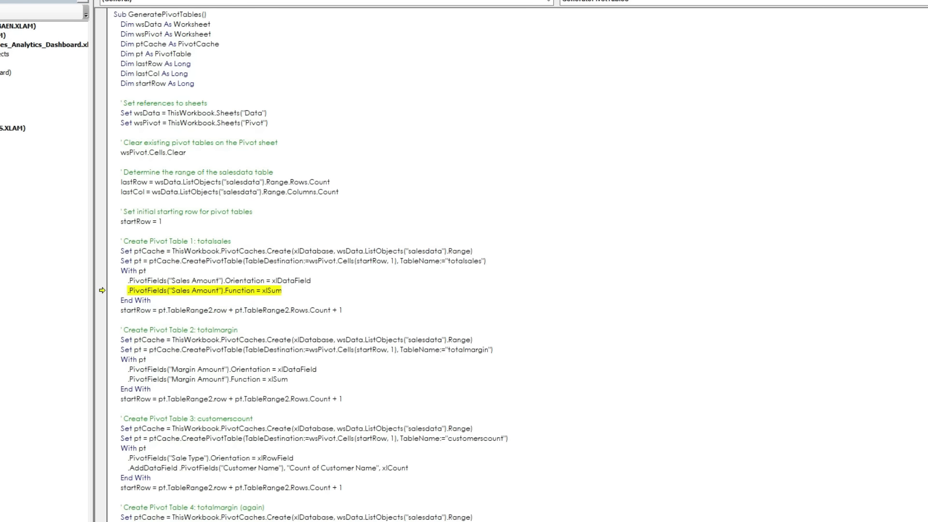
click(284, 289)
key(shift+Home)
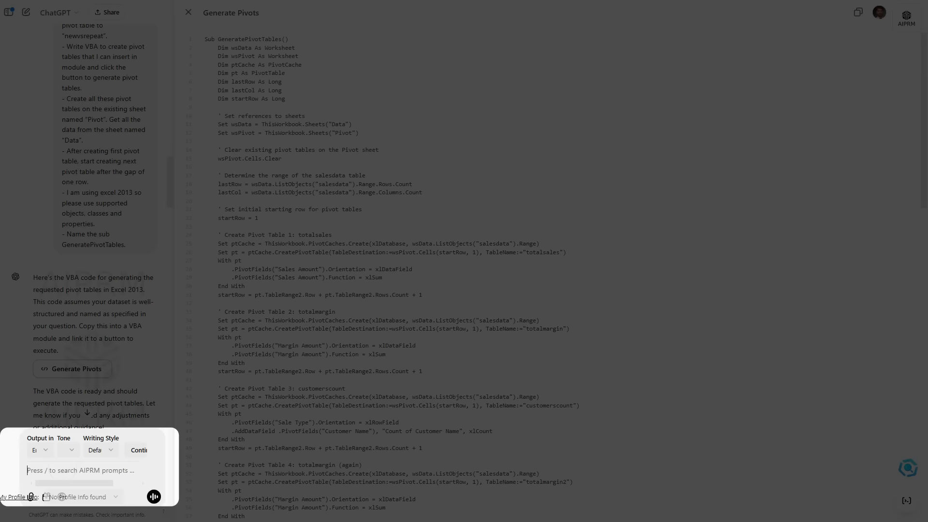
Report to ChatGPT "unable to set the function property of pivot field class. error 1004.".
text(error)
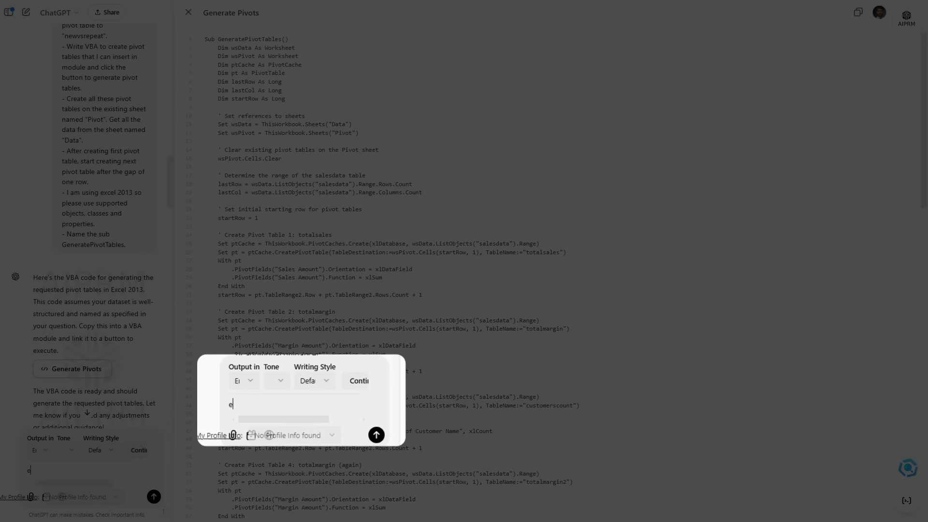
text( 1004. Unable to set the property.)
key(ctrl+v)
click(153, 497)
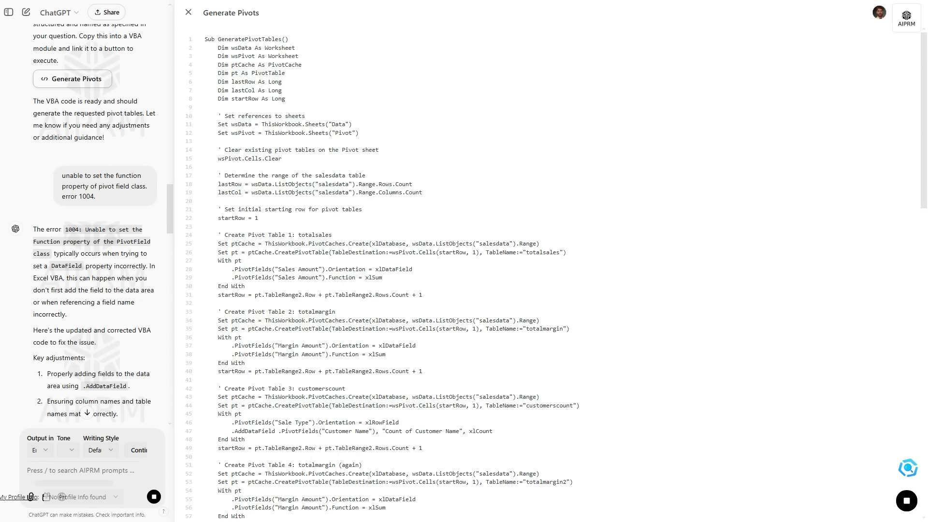
Copy the corrected GeneratePivotTables code from ChatGPT's reply and switch back to the Excel workbook.
scroll(133, 291, down, 2)
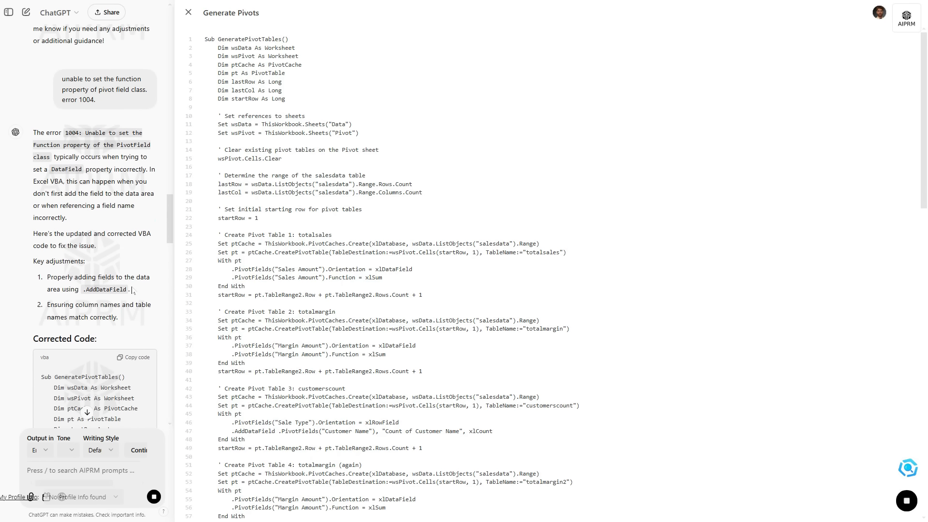
scroll(133, 291, down, 6)
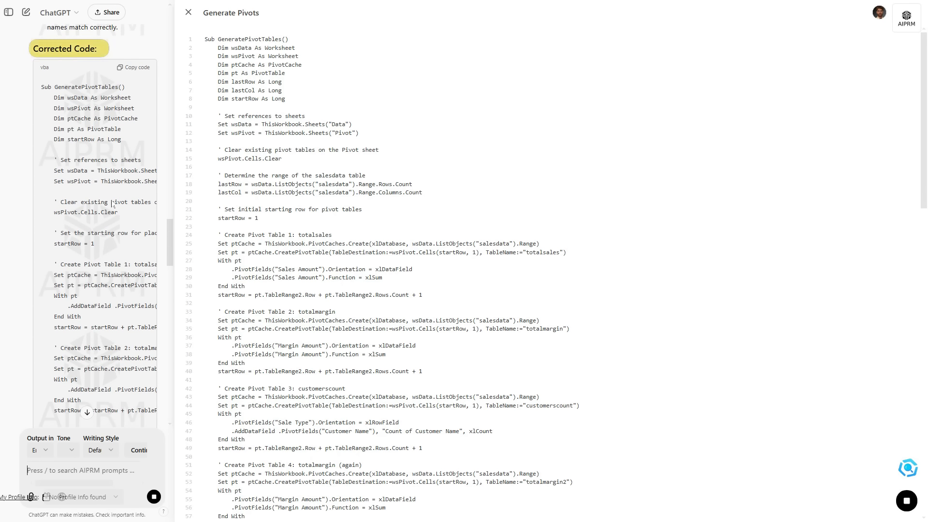
click(130, 69)
key(alt+Tab)
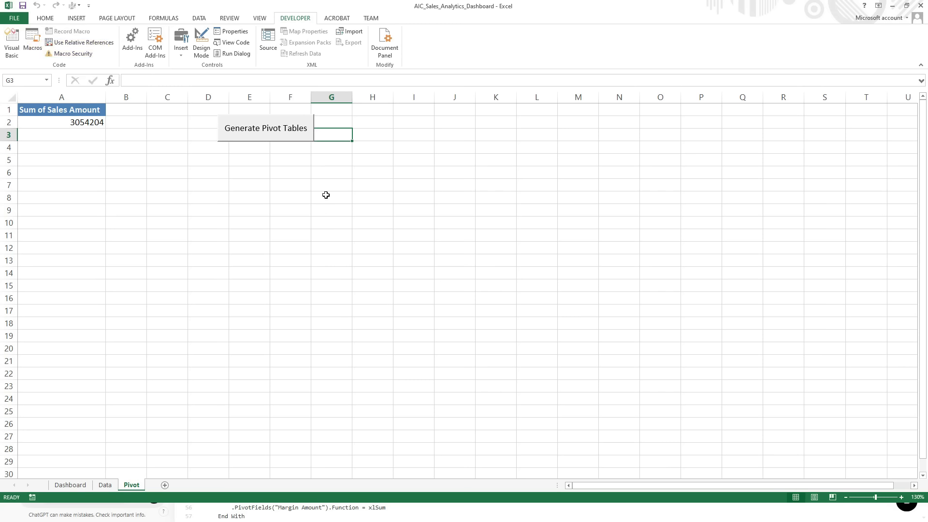
Replace all the code in Module2 with the corrected GeneratePivotTables code and close the Visual Basic editor.
key(alt+F11)
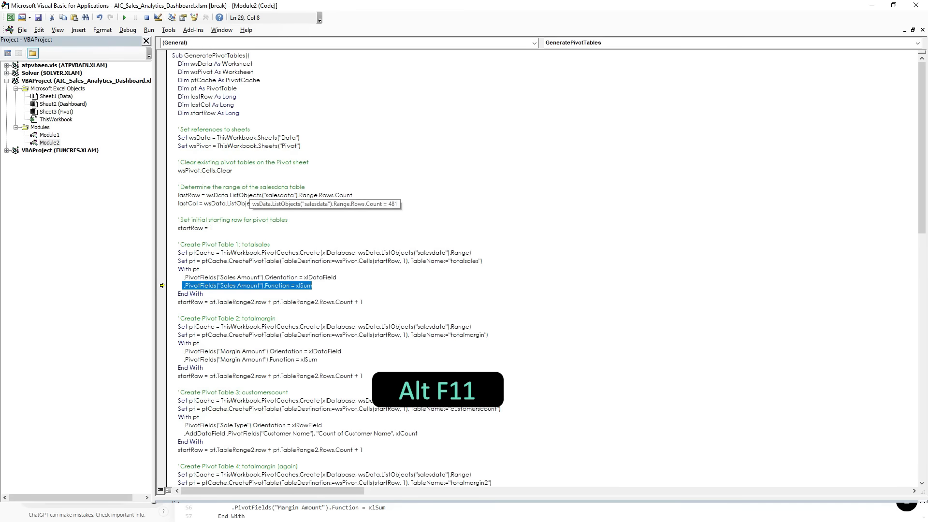
key(ctrl+a)
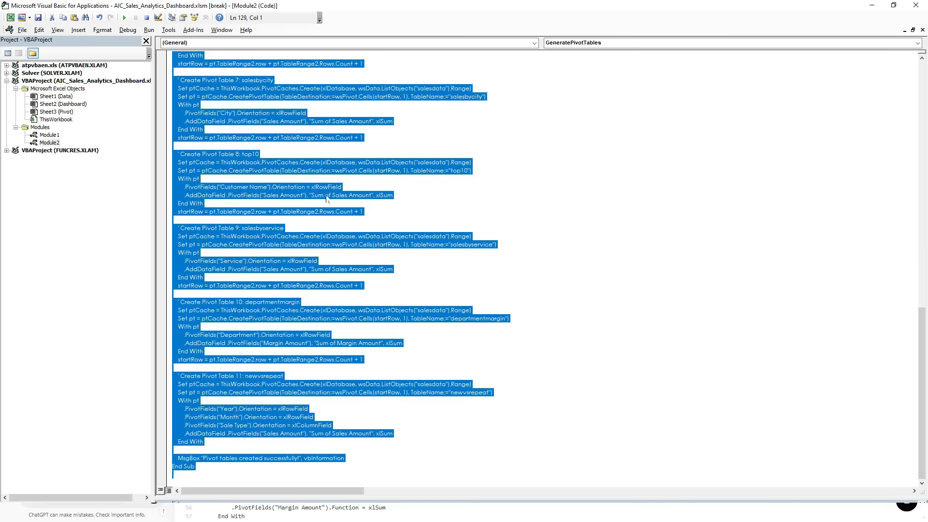
key(ctrl+v)
click(446, 288)
right_click(194, 70)
click(211, 97)
click(239, 123)
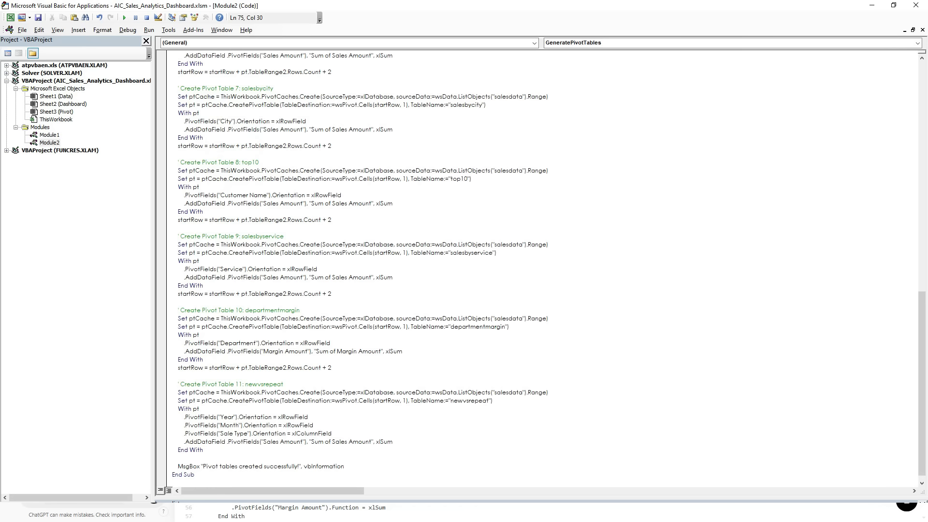
click(915, 6)
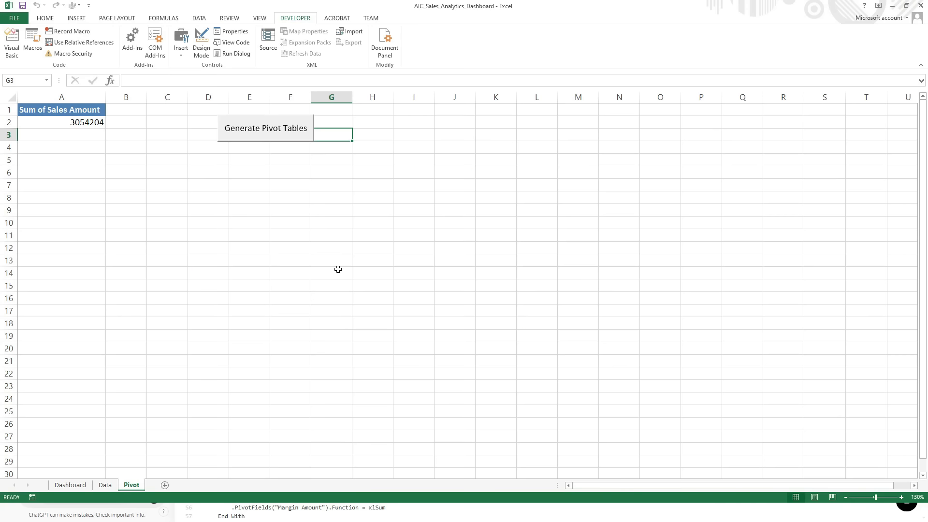
Generate the pivot tables with the corrected macro and look through them on the Pivot sheet.
click(263, 137)
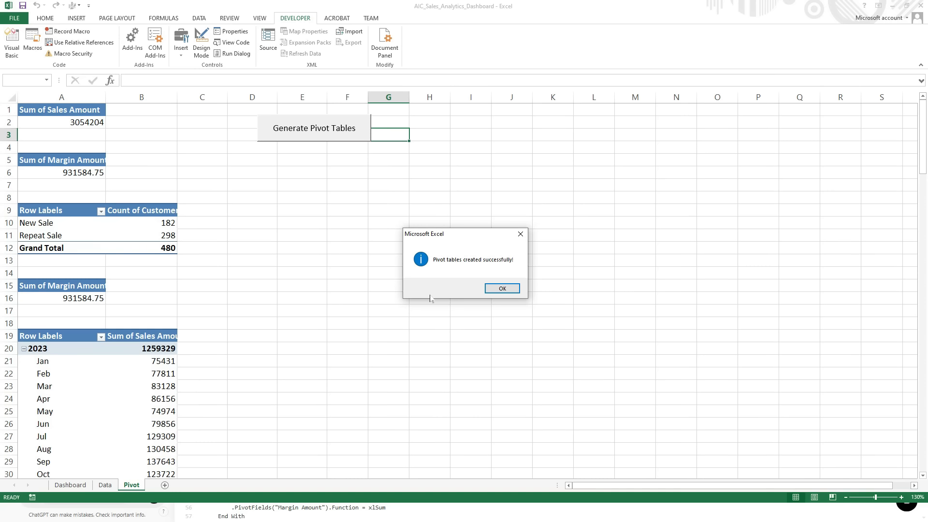
click(502, 289)
scroll(257, 213, down, 7)
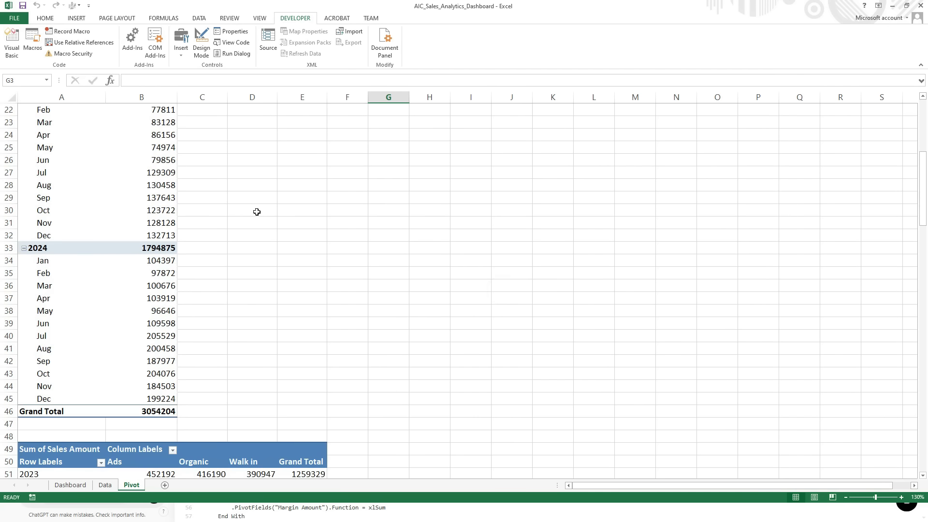
scroll(258, 213, down, 20)
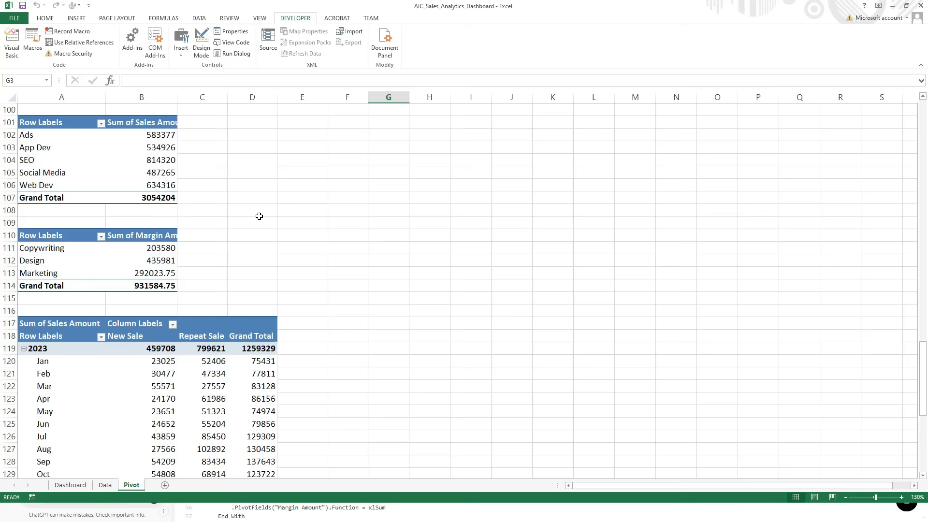
scroll(260, 216, down, 11)
scroll(264, 231, up, 15)
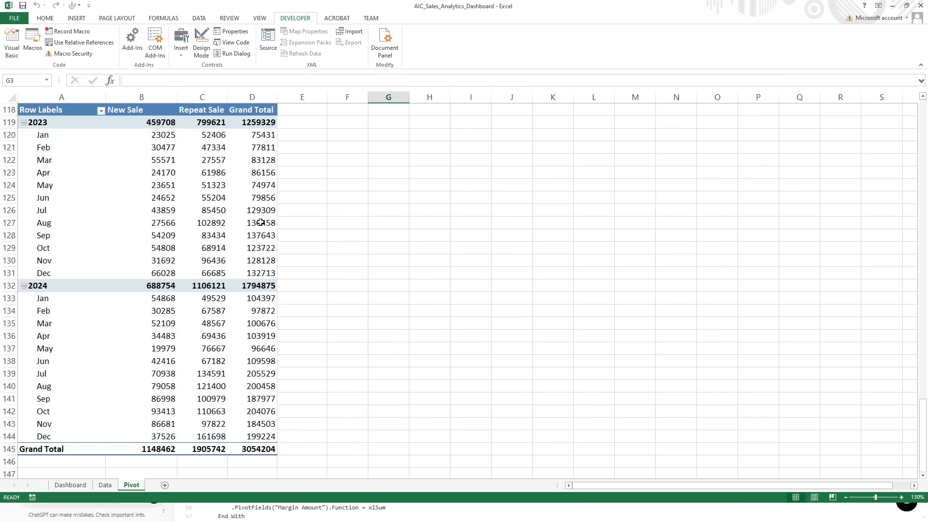
scroll(264, 231, up, 20)
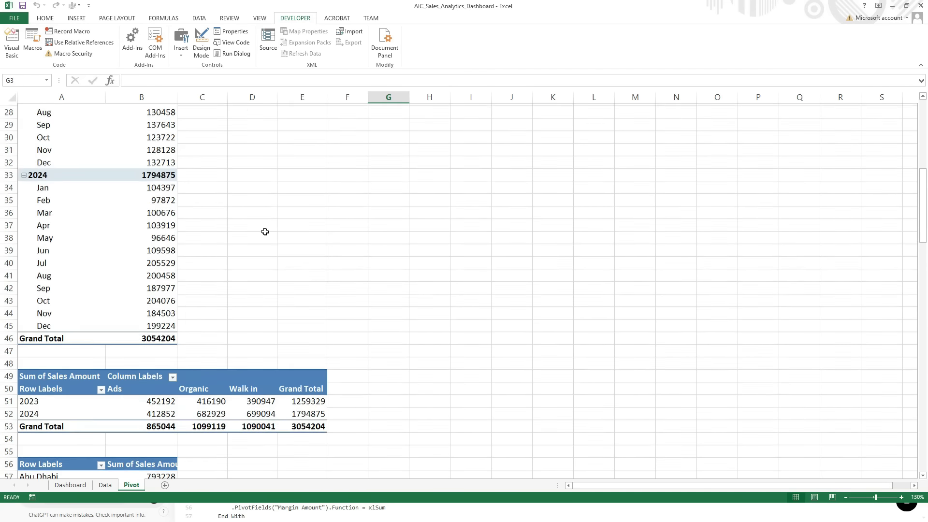
scroll(265, 232, up, 1)
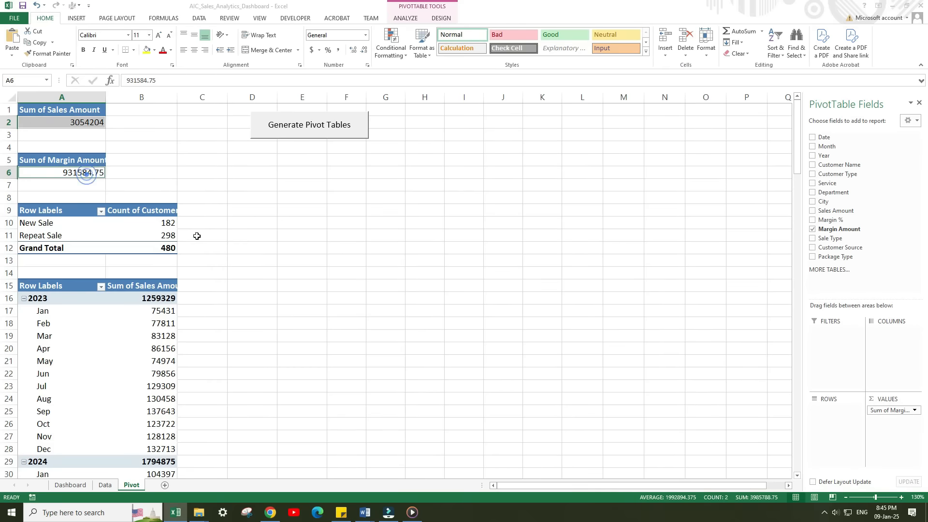
Format the sales values in the pivot tables, including New Sale versus Repeat Sale, with thousands separators and no decimals.
drag(139, 299, 153, 462)
scroll(194, 342, down, 9)
scroll(194, 342, down, 17)
drag(145, 173, 253, 449)
click(338, 50)
double_click(363, 49)
scroll(224, 234, down, 4)
click(339, 50)
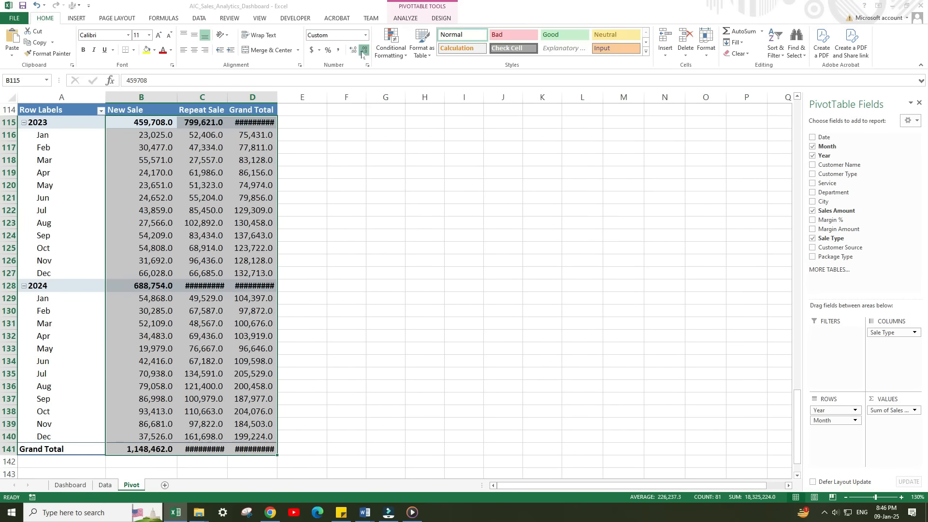
double_click(363, 49)
Show the department pivot table's Margin Amount values as percentages of the total.
scroll(157, 248, up, 5)
right_click(172, 235)
click(280, 317)
scroll(235, 222, up, 19)
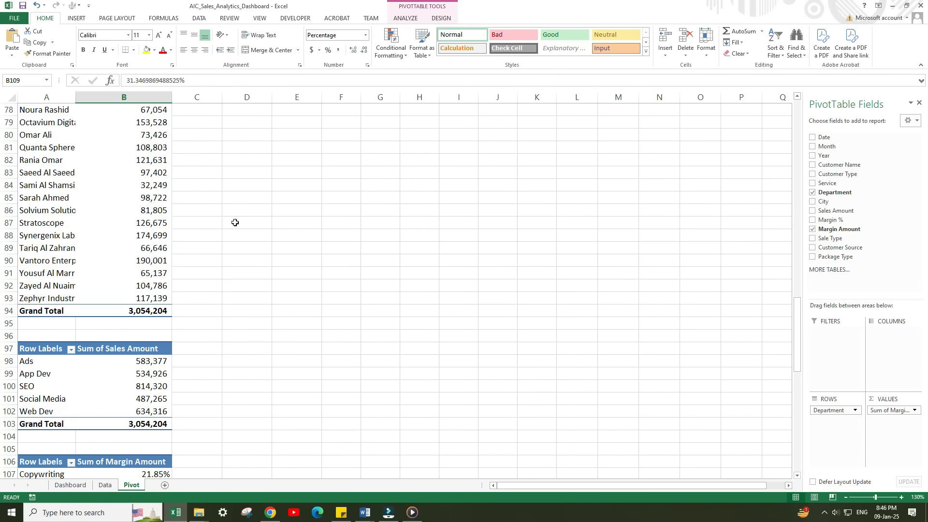
right_click(205, 185)
click(348, 297)
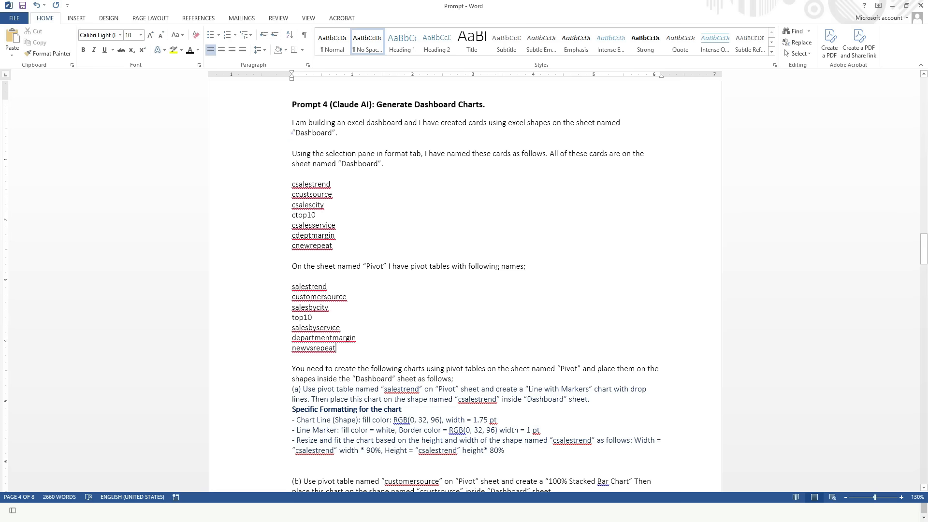
Copy the full "Prompt 4 (Claude AI): Generate Dashboard Charts" text from the Word document and submit it to Claude.
drag(292, 122, 337, 436)
right_click(316, 317)
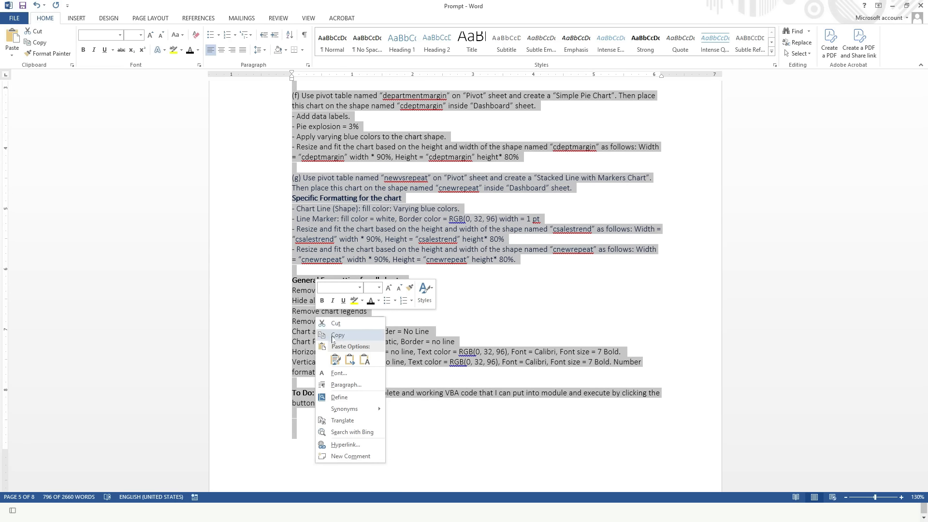
click(332, 336)
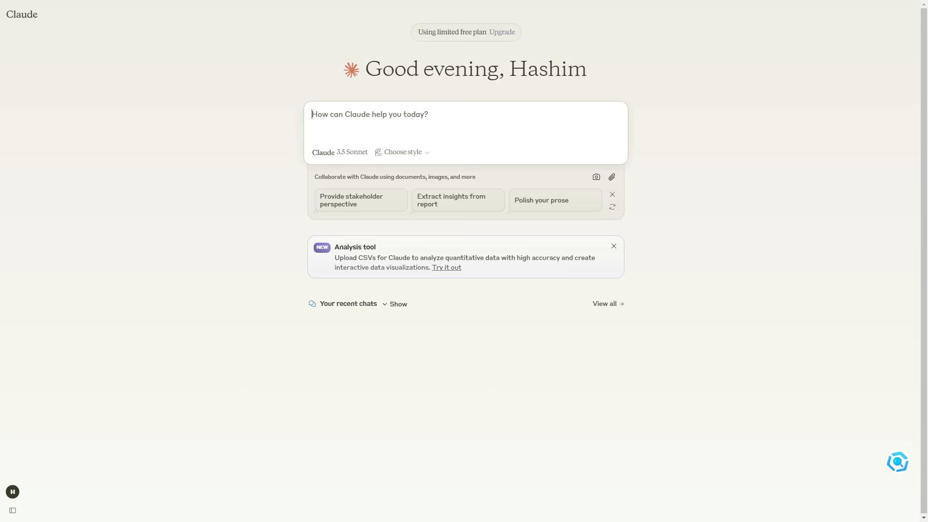
right_click(347, 112)
click(405, 238)
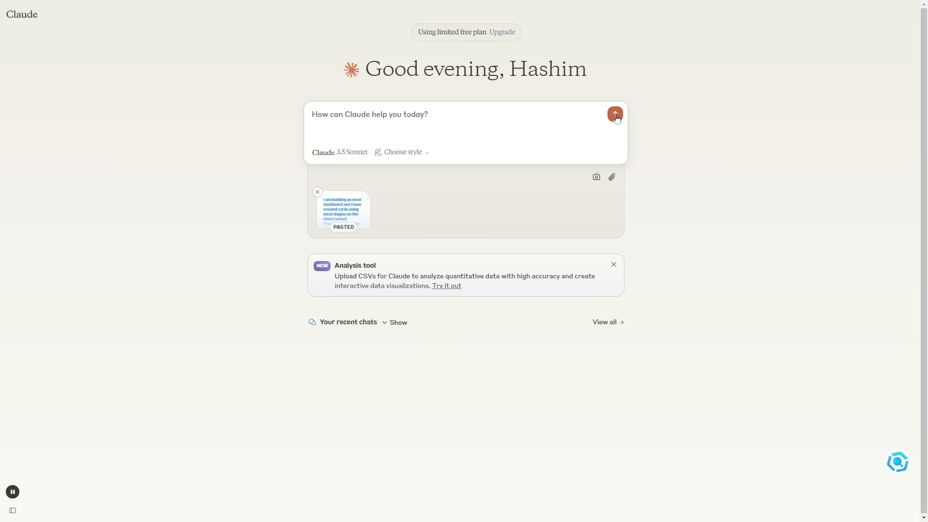
click(616, 115)
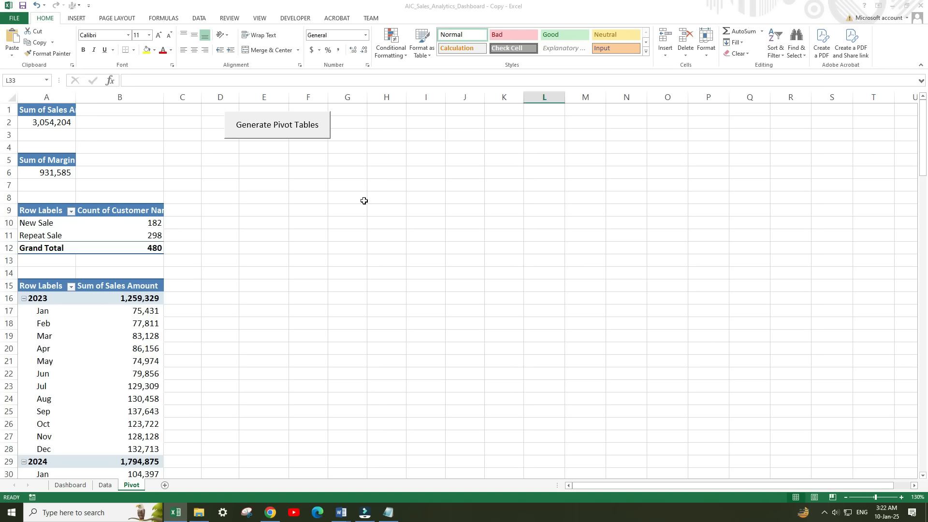
Go to the Dashboard sheet, open the Visual Basic editor and paste the CreateDashboardCharts code into a new module.
click(70, 485)
key(alt+F11)
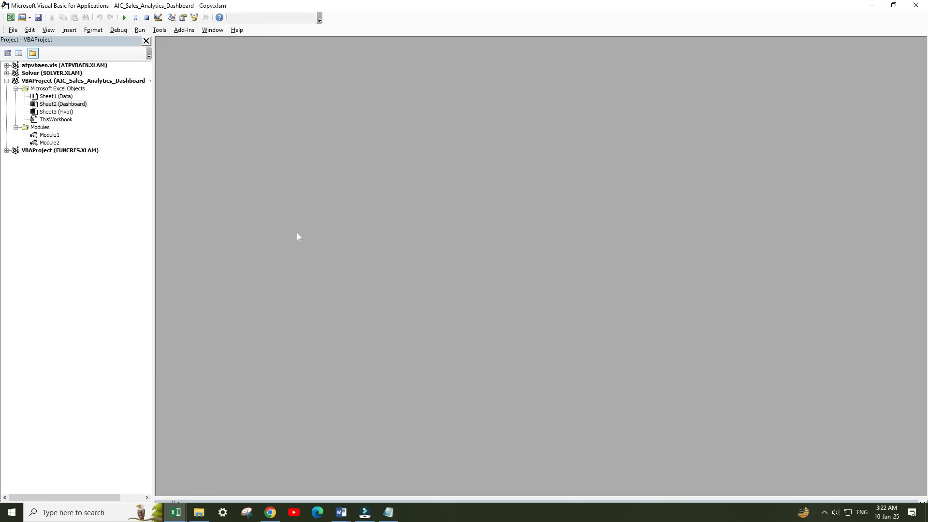
click(62, 30)
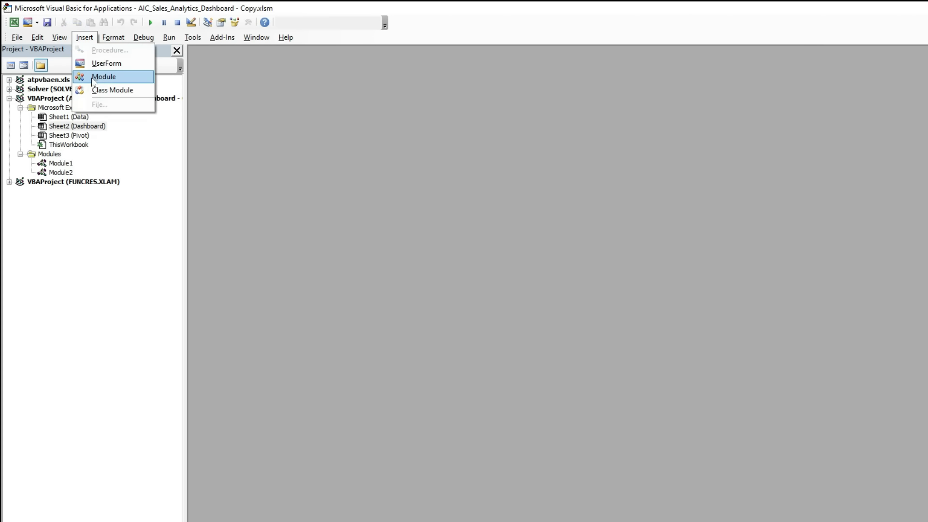
click(92, 77)
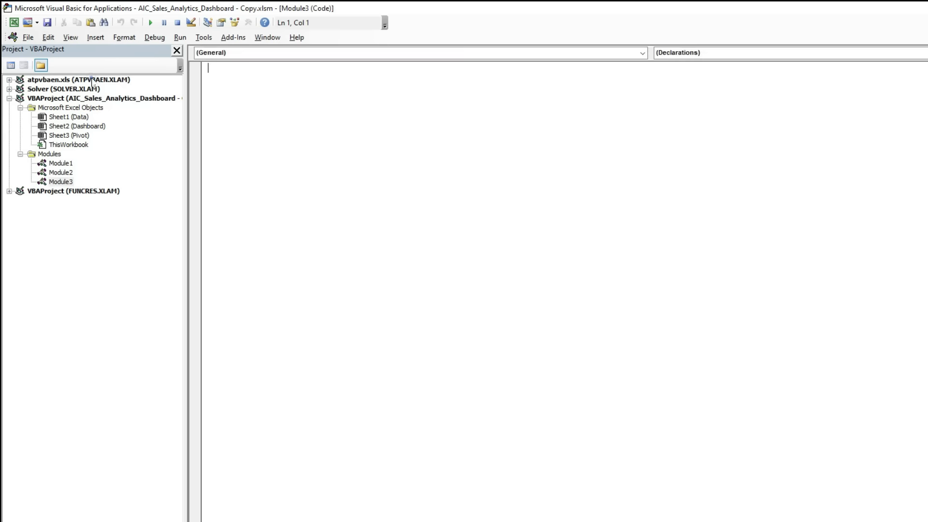
right_click(230, 87)
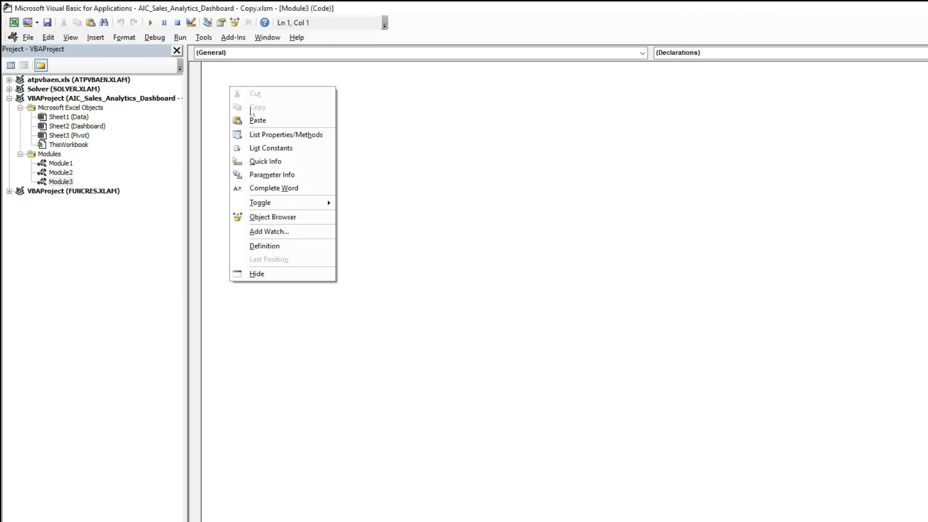
click(256, 120)
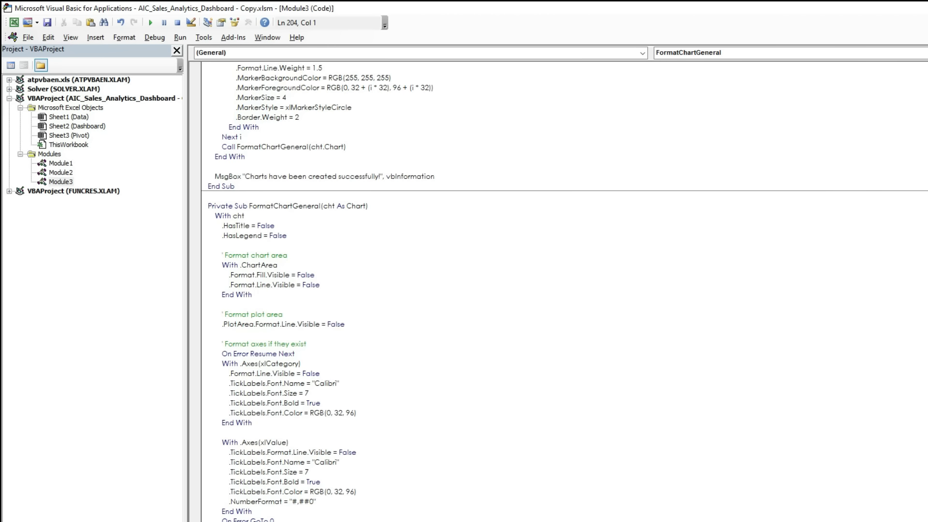
Return to the Dashboard sheet, insert a form-control button in the title banner and assign it the CreateDashboardCharts macro.
scroll(326, 232, up, 15)
click(326, 232)
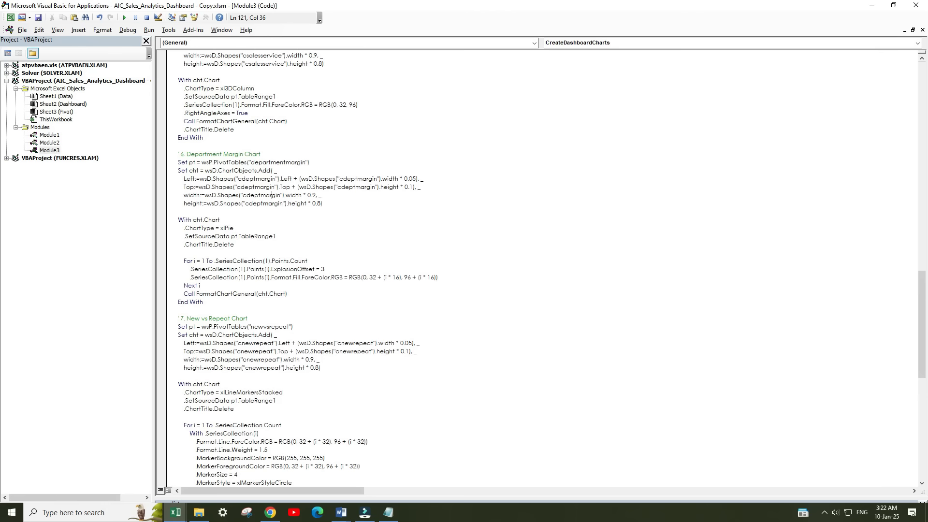
key(alt+F11)
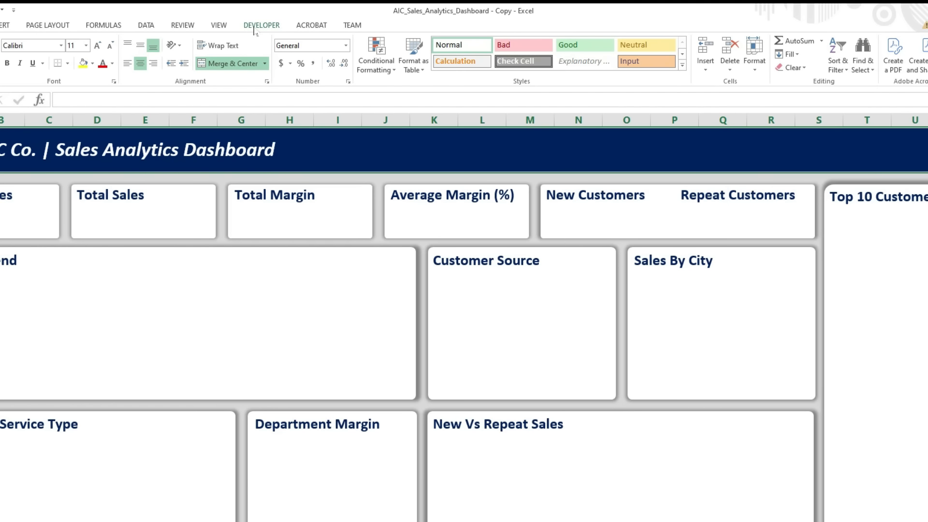
click(290, 20)
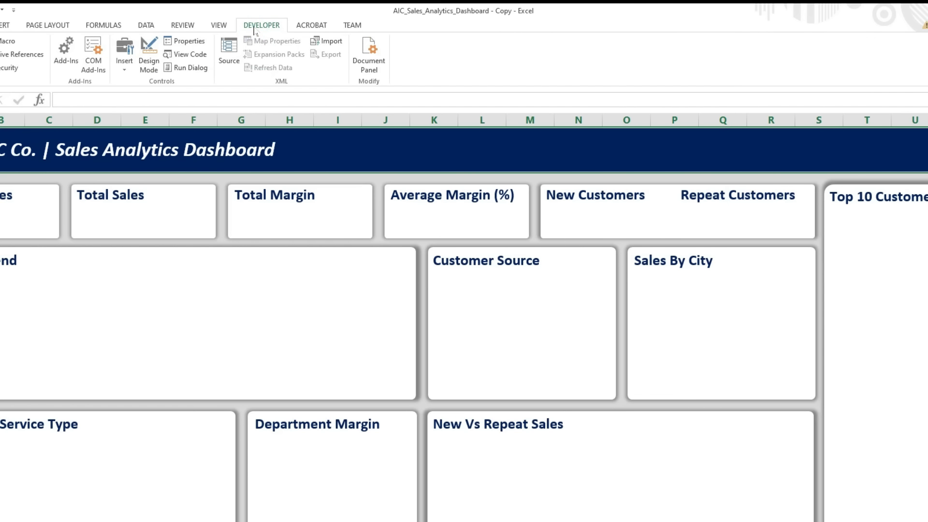
click(123, 70)
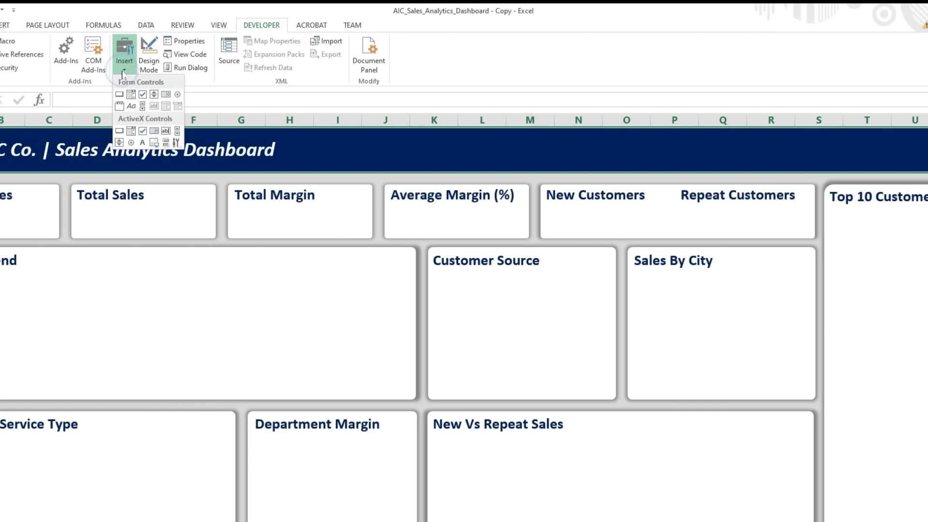
click(118, 95)
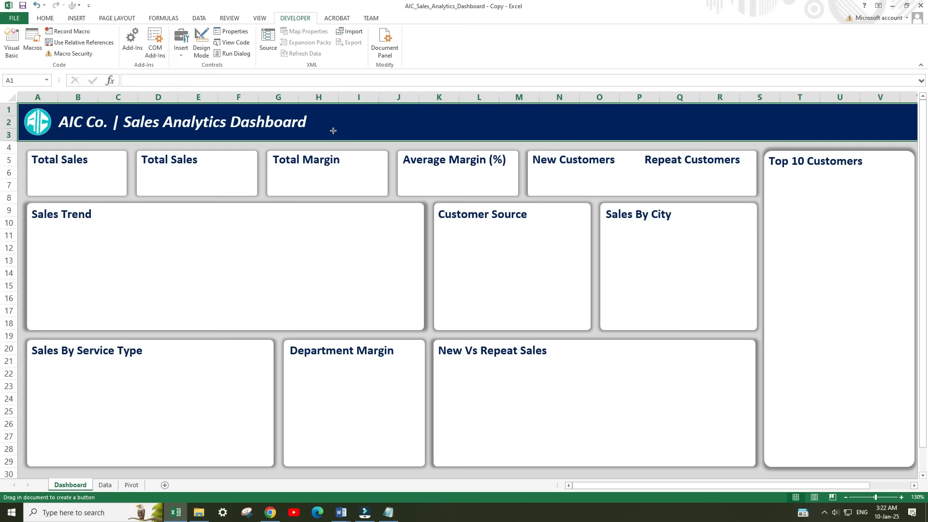
drag(300, 144, 449, 132)
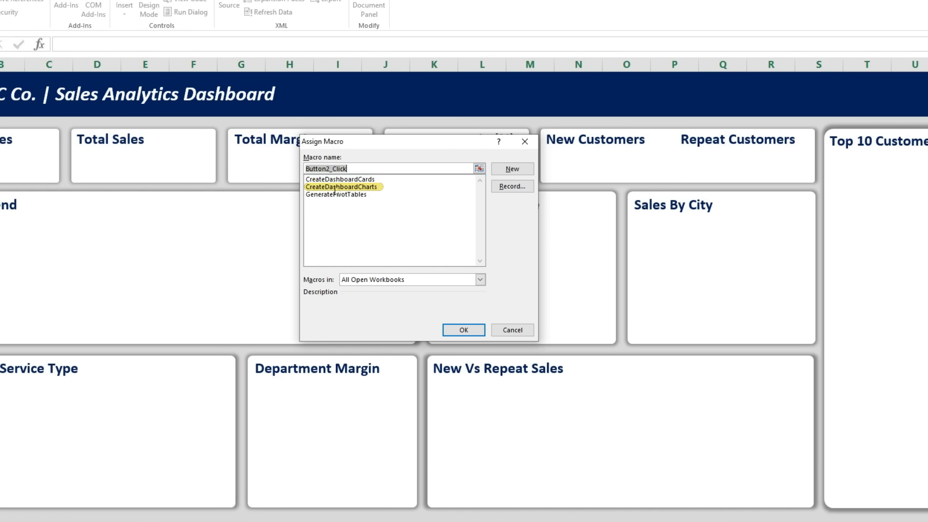
double_click(335, 187)
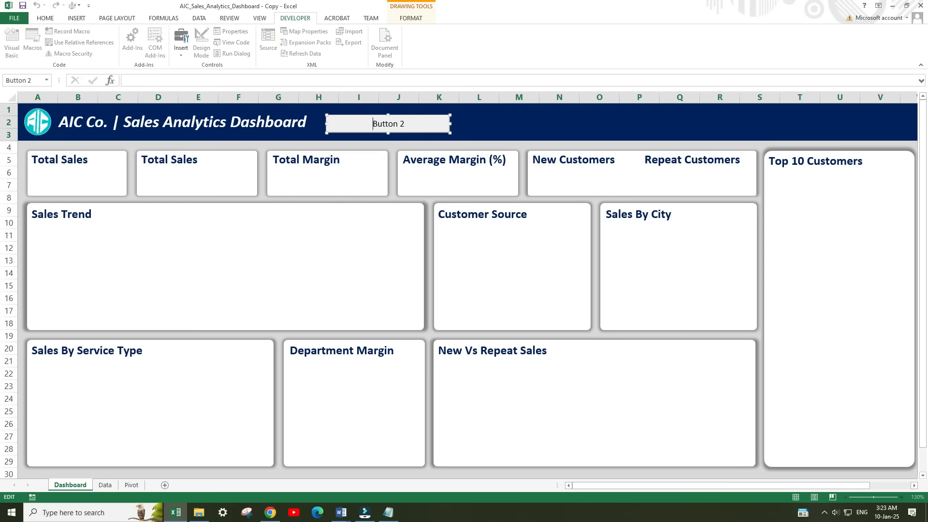
Label the new button "Generate Dashboard" and run it to create the dashboard charts.
key(ctrl+a)
text(Generate Dashboard)
click(503, 124)
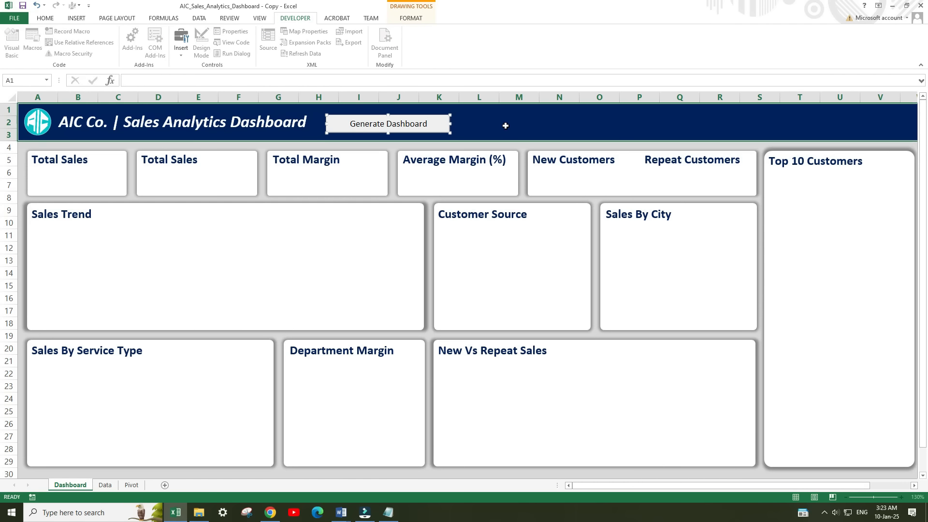
click(381, 131)
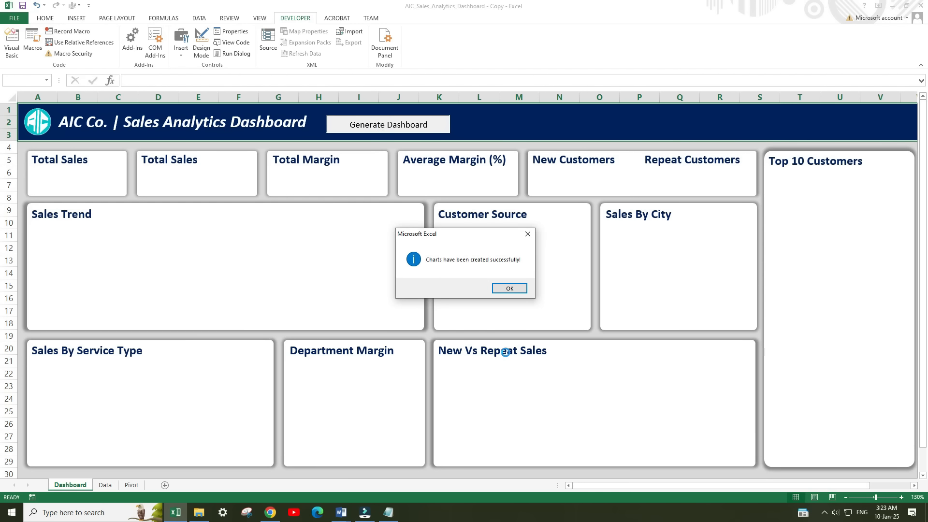
click(504, 289)
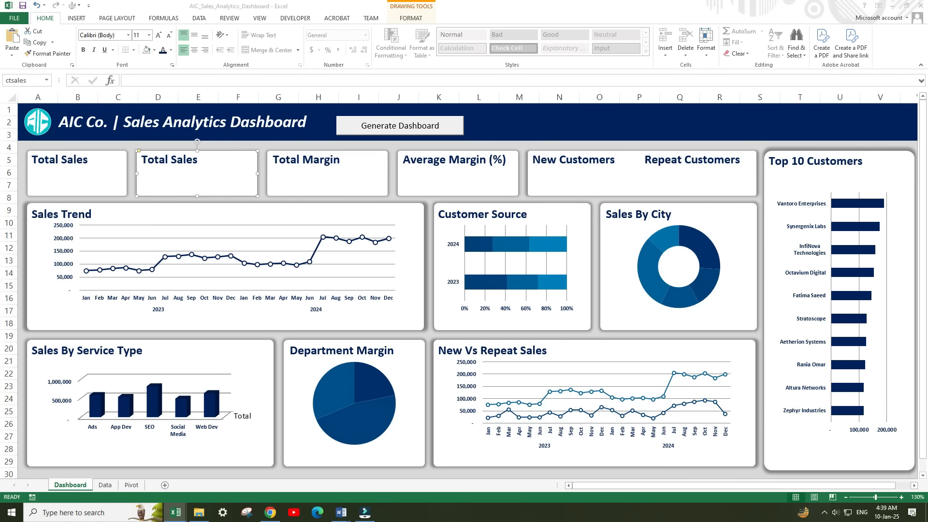
Duplicate the title text box of the second Total Sales card and place the copy just beneath it.
click(177, 160)
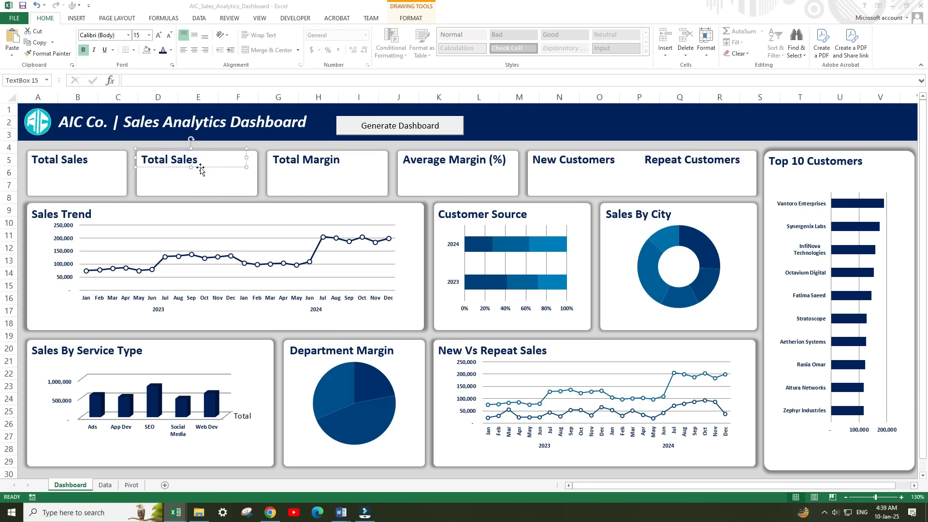
key(ctrl+d)
drag(215, 180, 207, 187)
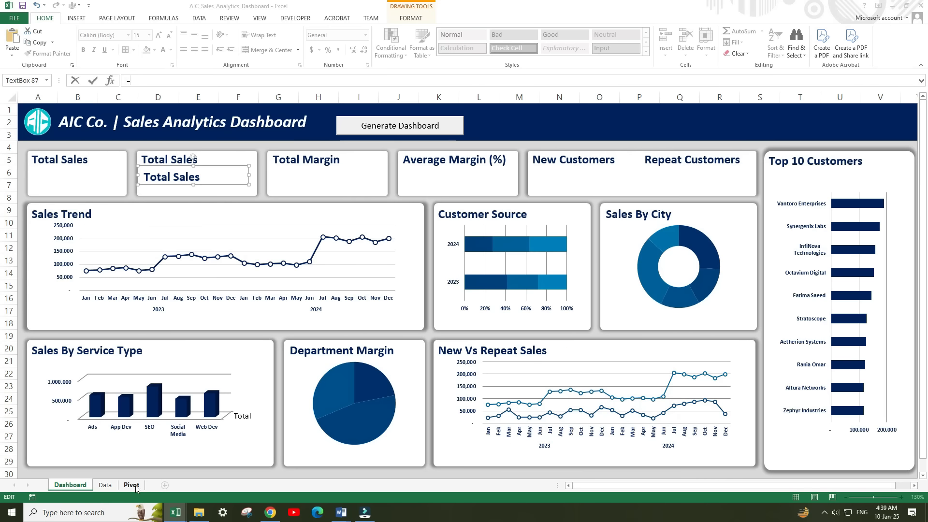
Link the duplicated Total Sales text box to the pivot sales total with the formula =Pivot!$A$2.
click(132, 485)
click(81, 122)
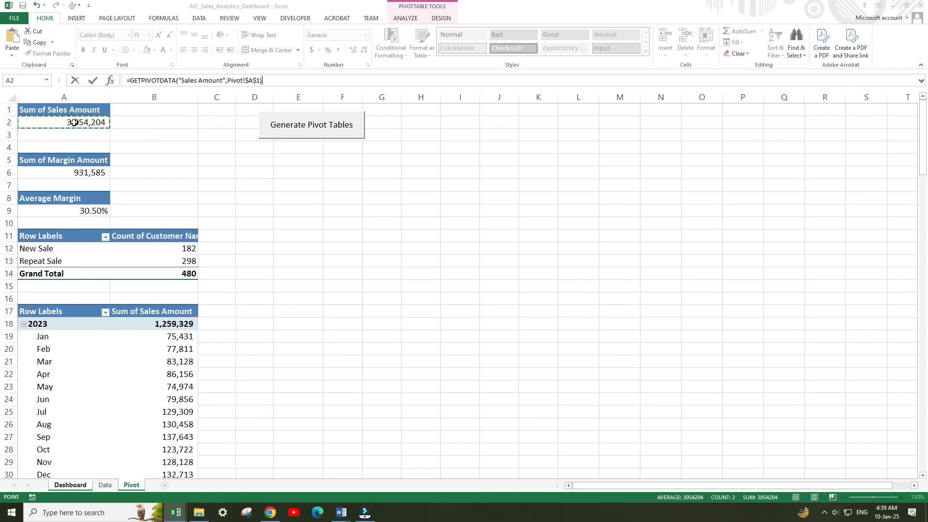
key(Return)
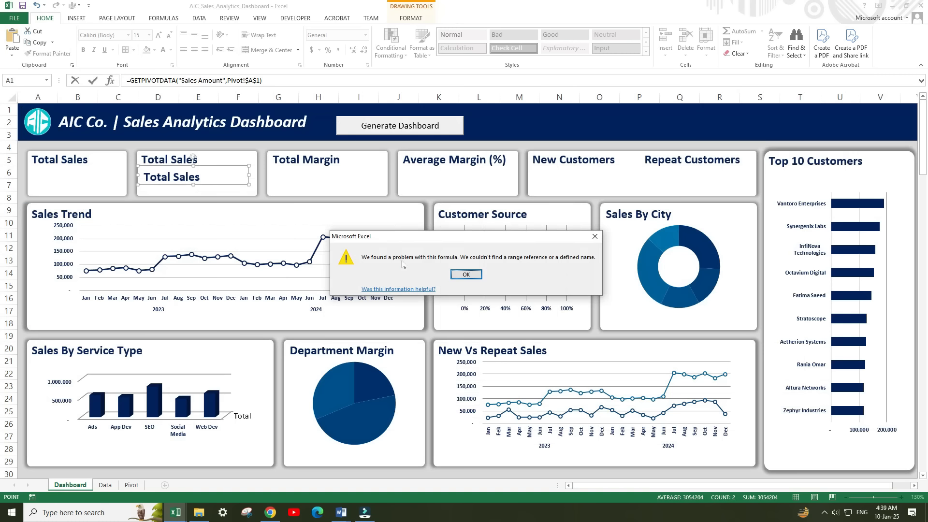
click(467, 274)
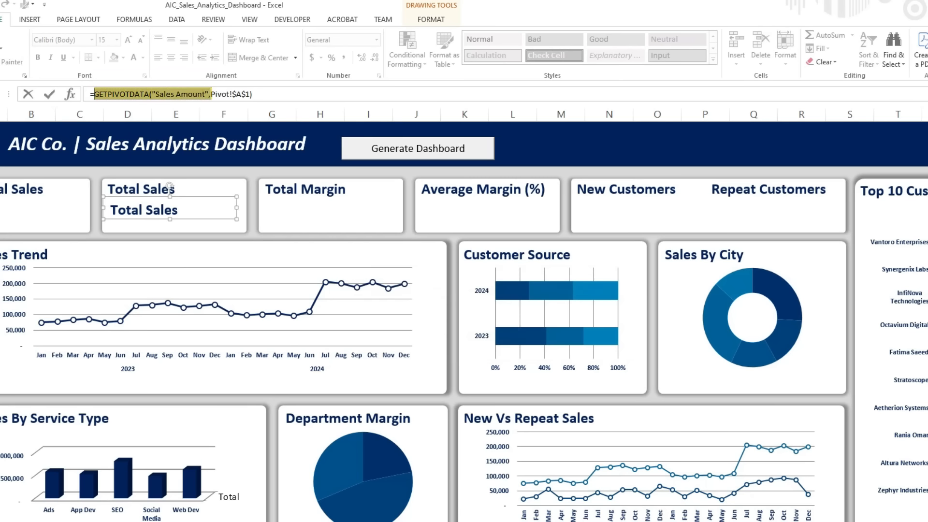
key(Delete)
click(140, 95)
key(BackSpace)
key(BackSpace)
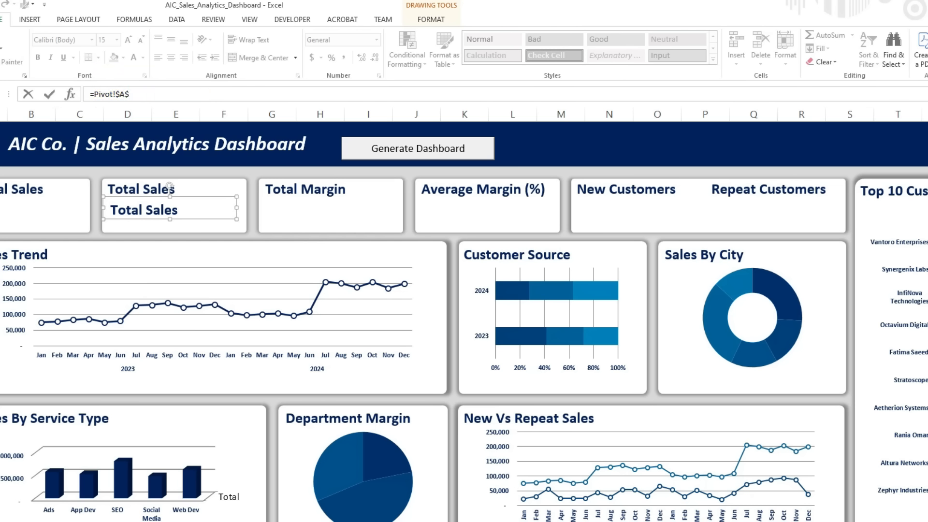
text(2)
key(Return)
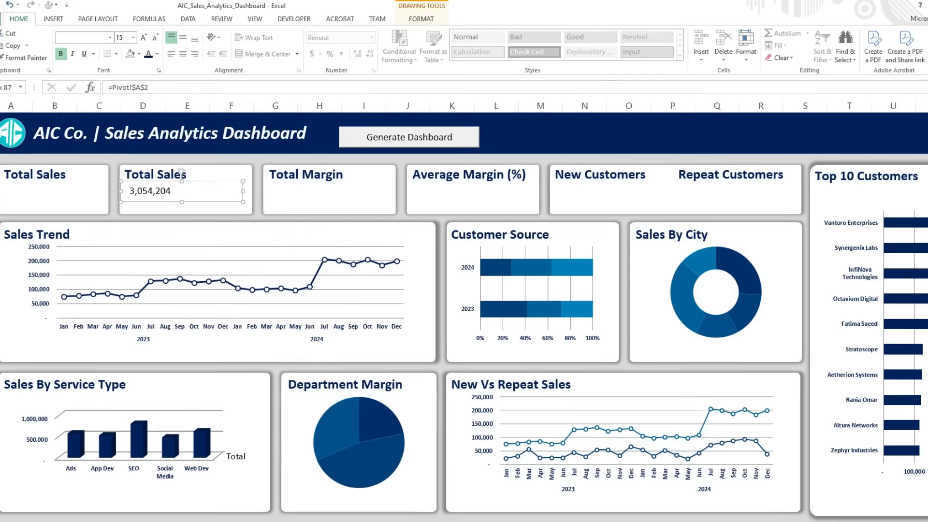
Format the linked Total Sales value as bold 24-point Calibri in dark blue and align it under its title.
click(128, 39)
click(158, 38)
click(159, 38)
click(159, 38)
click(84, 50)
drag(193, 184, 196, 190)
click(162, 50)
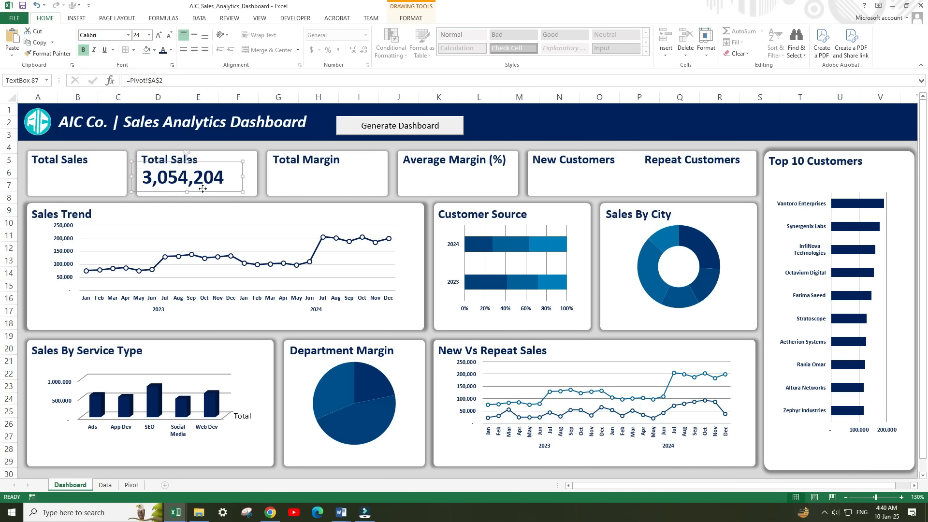
Copy the Total Sales value box to the Total Margin, Average Margin (%), New Customers and Repeat Customers cards.
drag(203, 189, 204, 189)
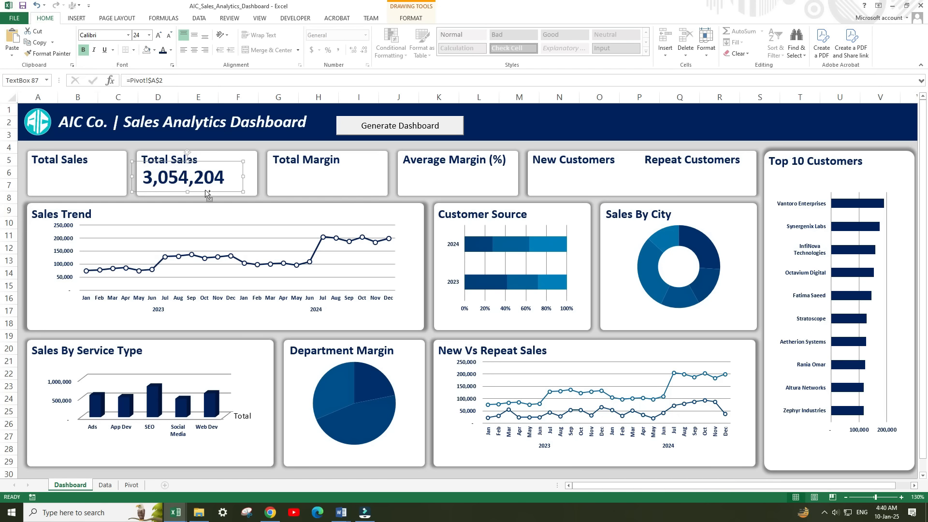
drag(205, 190, 596, 185)
drag(594, 189, 705, 180)
Link the Total Margin value box to the pivot margin total with =Pivot!$A$6.
click(319, 186)
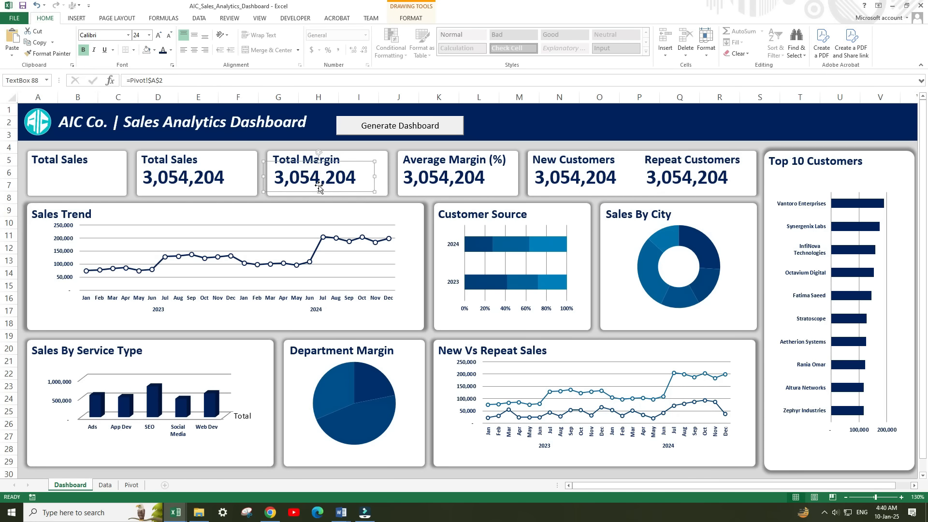
click(131, 486)
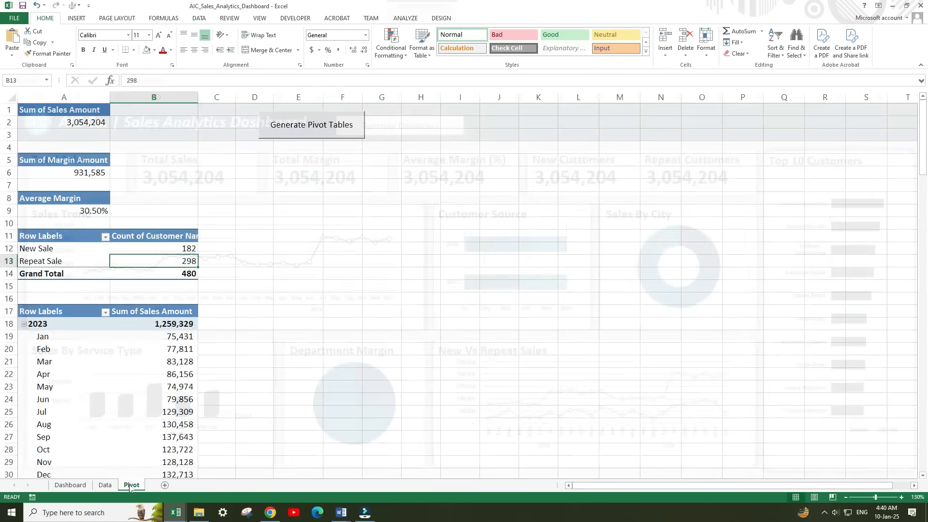
click(65, 174)
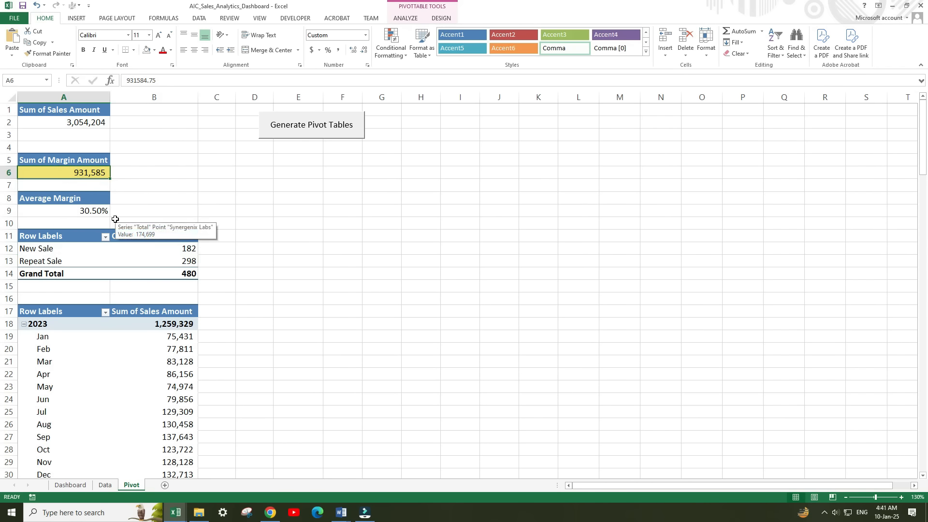
click(70, 485)
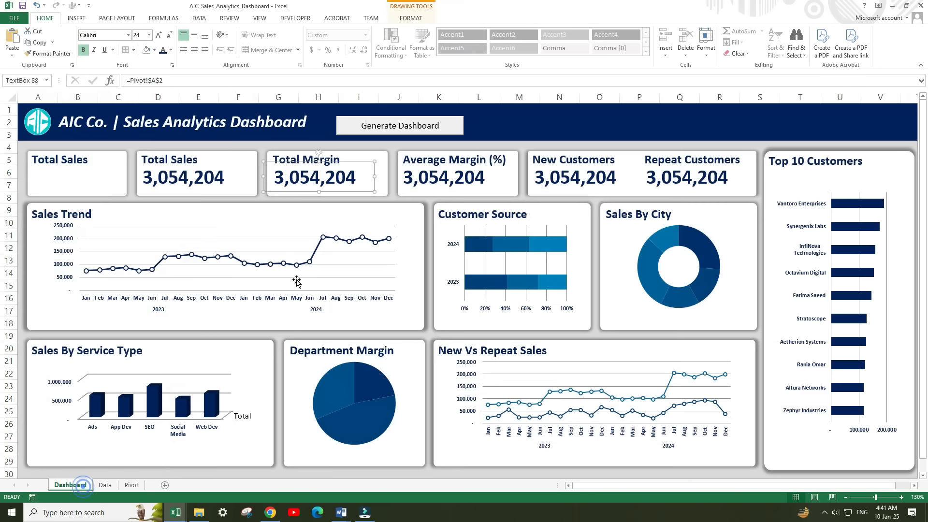
click(171, 78)
key(BackSpace)
text(6)
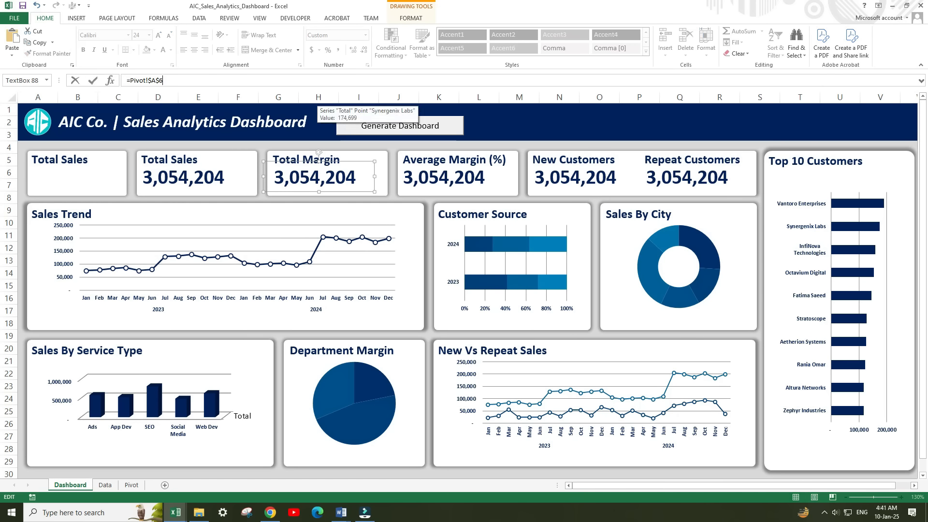
key(Return)
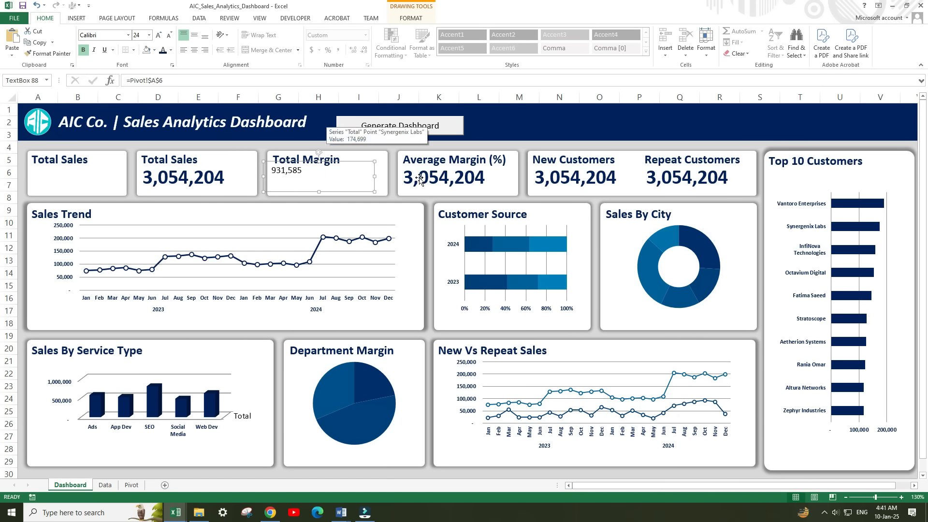
Link the Average Margin (%) value box to cell A9 of the Pivot sheet.
click(132, 485)
click(93, 211)
click(70, 485)
click(172, 81)
key(BackSpace)
text(9)
key(Return)
Link the New Customers value box to the New Sale count in cell B12 of the Pivot sheet.
click(600, 191)
click(132, 485)
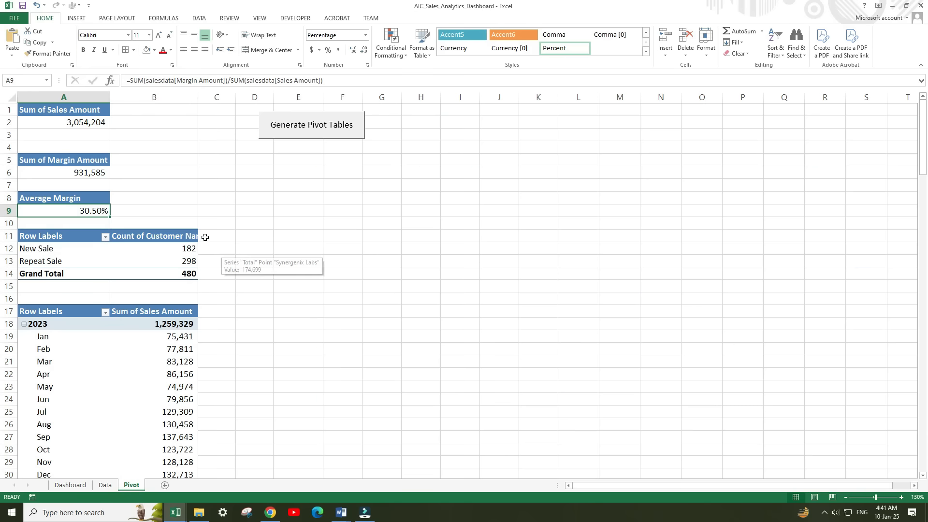
click(70, 485)
text(B$13)
drag(163, 80, 152, 81)
key(Return)
Link the Repeat Customers value box to the Repeat Sale count with =Pivot!$B$13.
click(685, 175)
text(B)
drag(163, 81, 159, 80)
text(13)
key(Return)
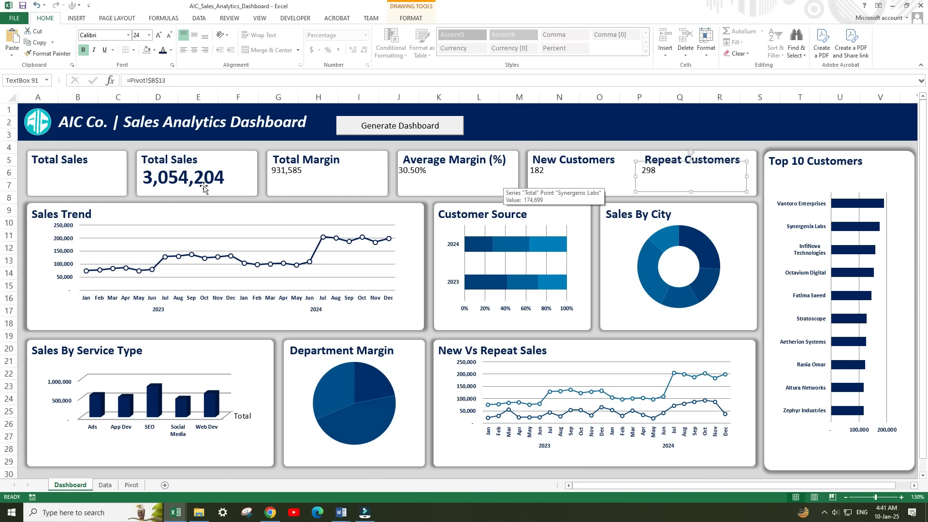
Copy the Total Sales value's formatting onto the margin, average margin, new customer and repeat customer values with Format Painter.
click(204, 188)
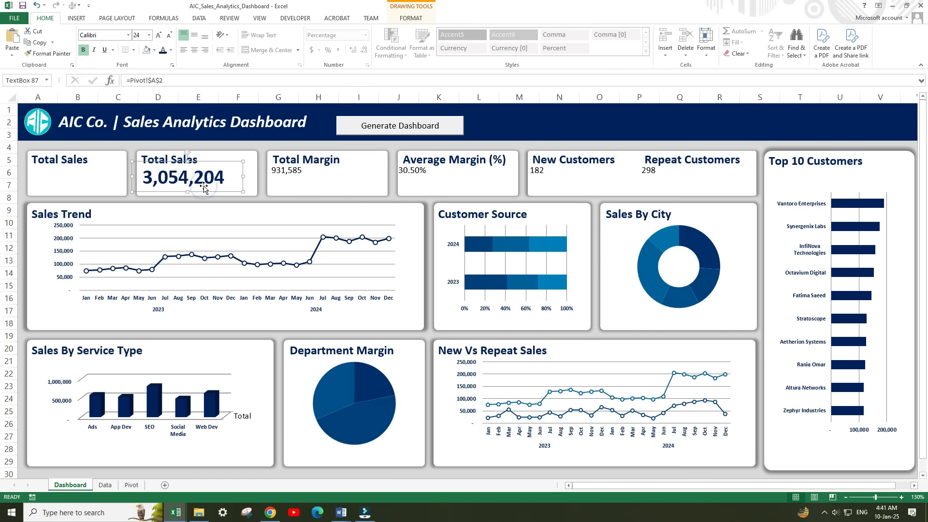
click(48, 53)
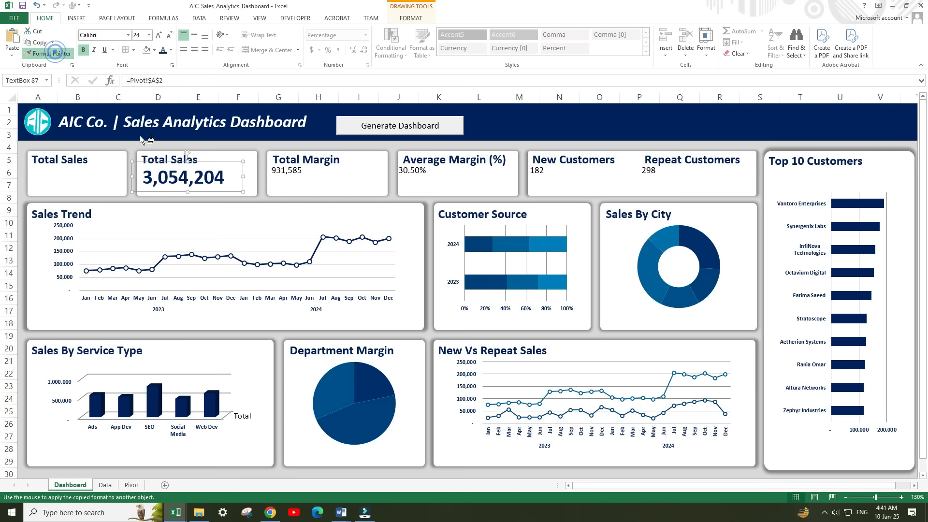
click(286, 185)
click(48, 53)
click(416, 184)
click(49, 54)
click(546, 179)
click(54, 53)
click(650, 174)
key(Escape)
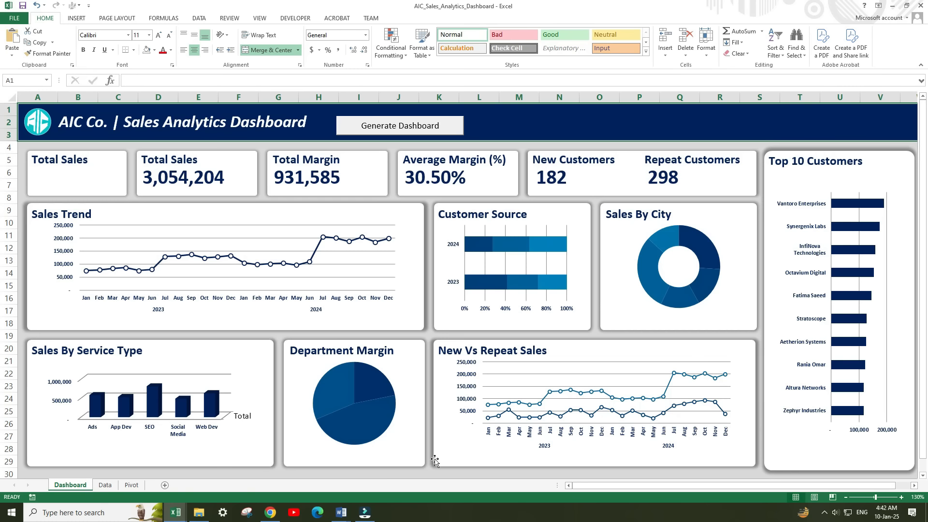
Restyle the Sales Trend line chart and show the Customer Source chart's legend at its bottom.
mouse_move(494, 279)
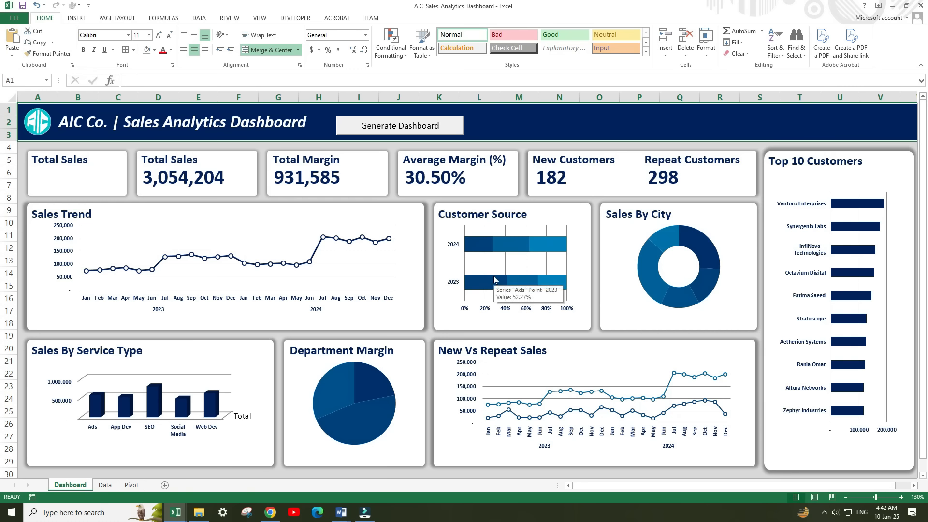
click(320, 305)
click(47, 251)
click(606, 436)
click(48, 53)
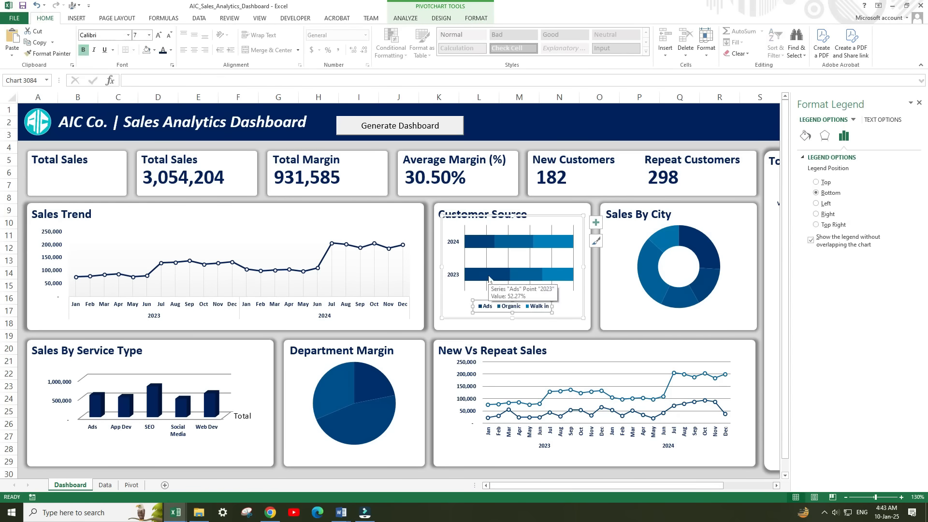
Set the Ads data labels in the Customer Source chart to 0 decimal places.
click(490, 302)
right_click(484, 283)
click(517, 375)
drag(869, 366, 851, 372)
text(0)
click(920, 103)
Recolour the Customer Source bars with teal for Ads, blue for Organic and dark navy for Walk in.
click(572, 317)
click(862, 348)
click(548, 257)
click(902, 255)
click(872, 297)
click(552, 300)
click(901, 255)
click(872, 359)
click(433, 168)
Resize the Sales By City chart and label its slices with category name and percentage.
drag(573, 326, 562, 322)
click(817, 228)
click(816, 216)
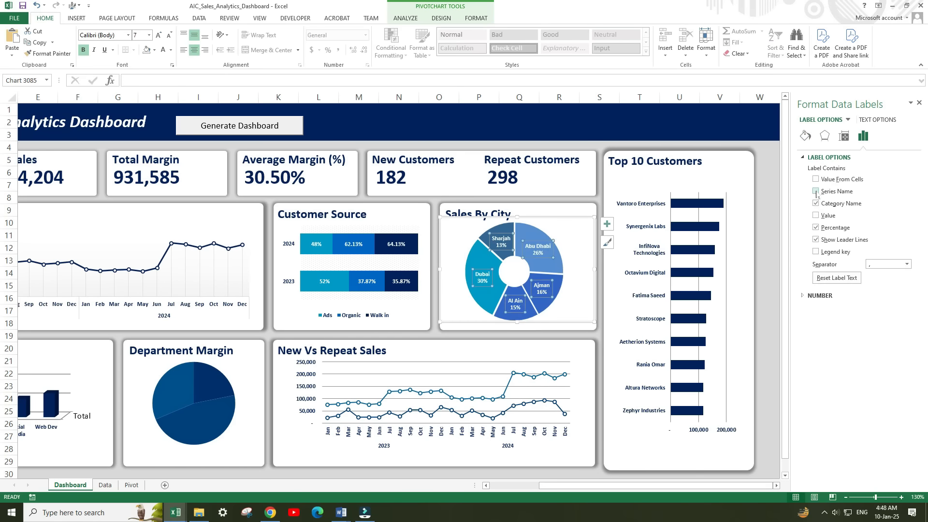
click(816, 203)
click(816, 192)
Restyle the Sales By Service Type chart with dark navy cylinder columns.
scroll(518, 387, down, 3)
click(150, 243)
click(904, 244)
click(849, 274)
Format the Department Margin pie with percentage labels, a legend, and teal, navy and blue slices.
click(366, 308)
click(339, 312)
click(906, 255)
click(417, 319)
click(431, 246)
click(398, 364)
click(776, 485)
click(902, 365)
Restyle the New Vs Repeat Sales chart like Sales Trend, with a navy New Sale line and a light-blue Repeat Sale line.
click(441, 17)
click(376, 193)
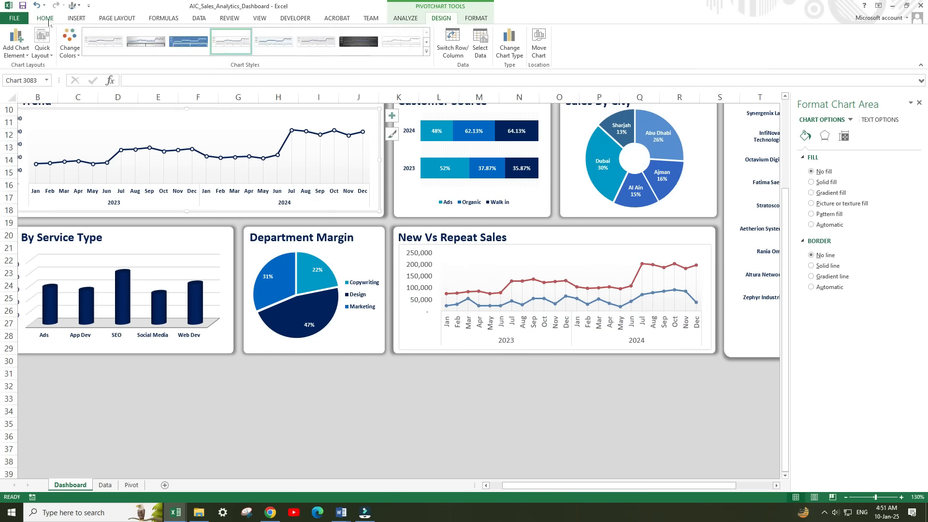
click(45, 18)
click(512, 301)
click(806, 136)
click(852, 157)
click(901, 267)
click(462, 257)
Hide the Top 10 Customers chart's value axis and give its bars a navy gradient fill.
scroll(556, 290, up, 3)
click(696, 203)
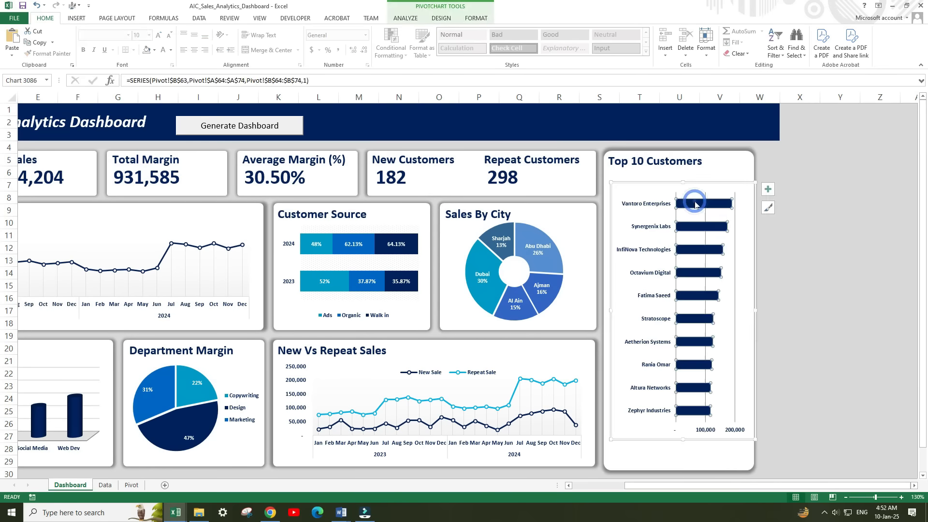
click(768, 189)
double_click(697, 203)
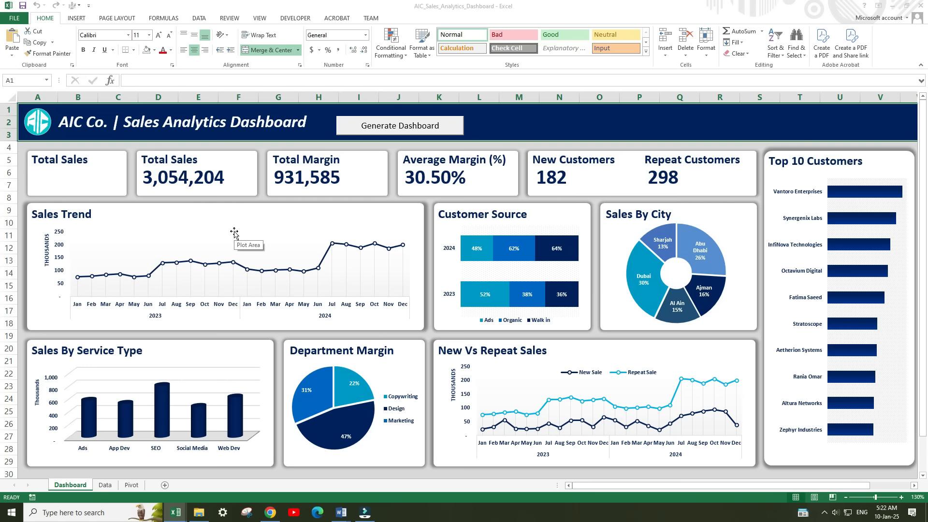
Insert a slicer for the Year field from the Sales Trend pivot chart.
click(214, 313)
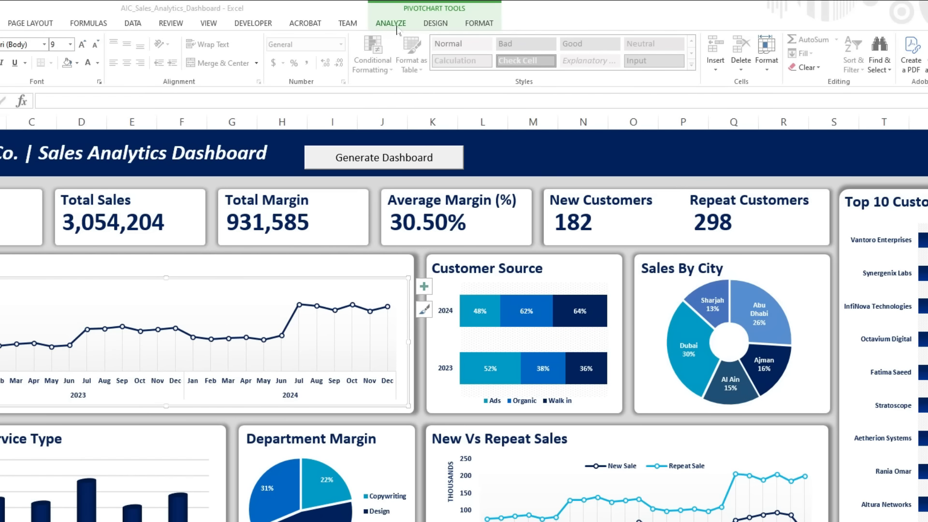
click(395, 26)
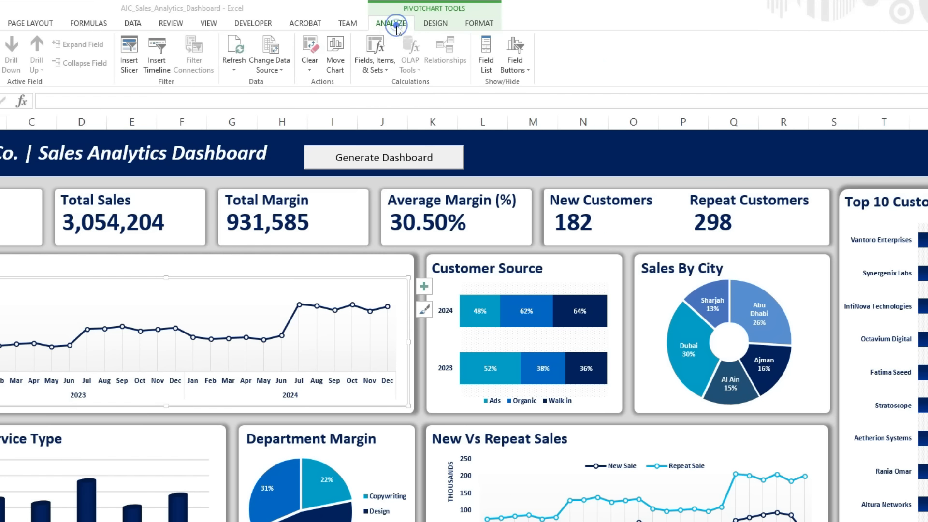
click(127, 58)
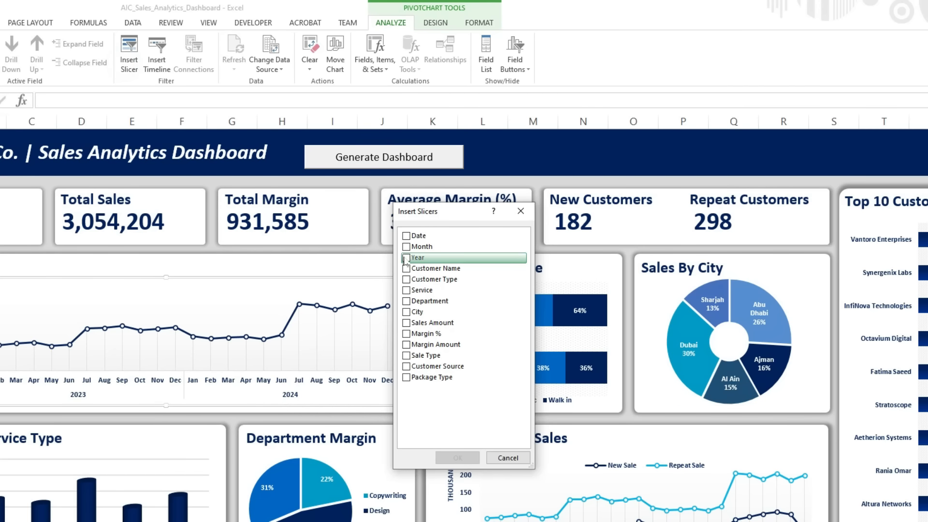
click(407, 258)
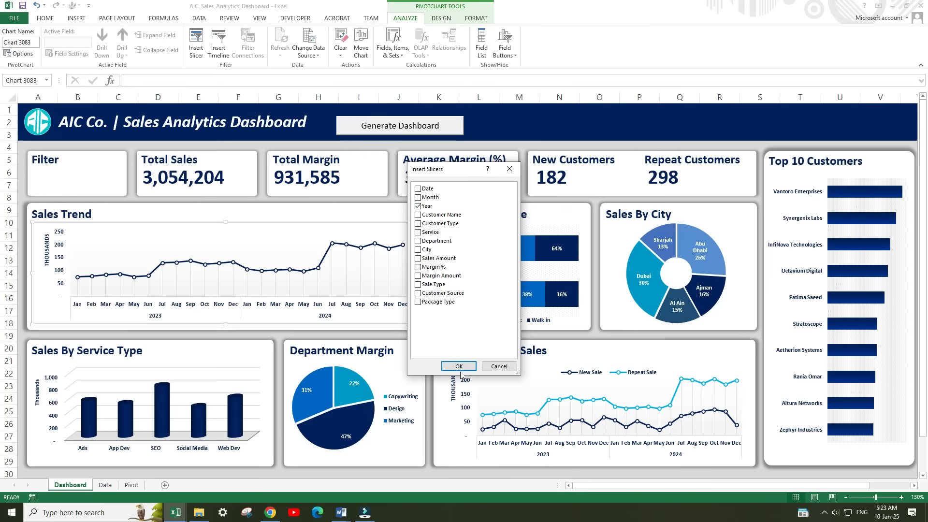
click(457, 457)
Arrange the Year slicer in 2 columns, then shrink it to 1.52" wide and place it inside the Filter card.
drag(479, 316, 403, 291)
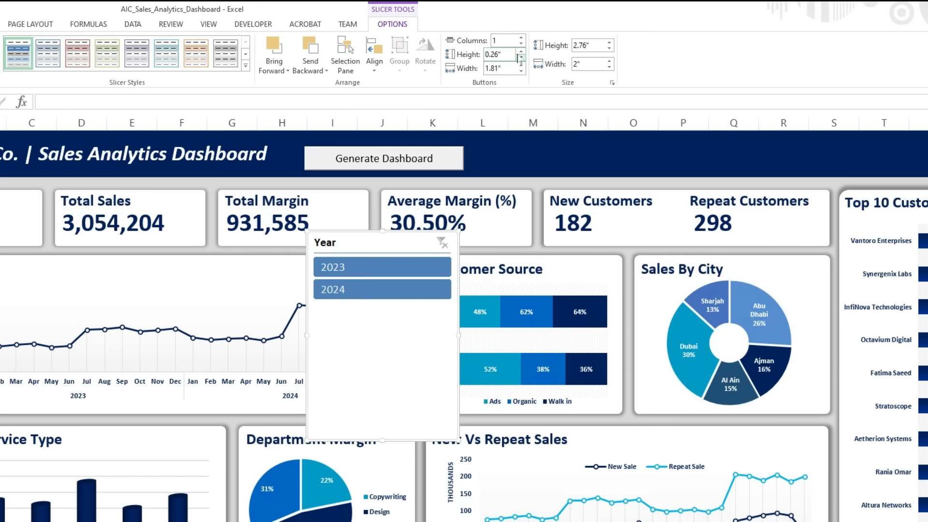
click(522, 38)
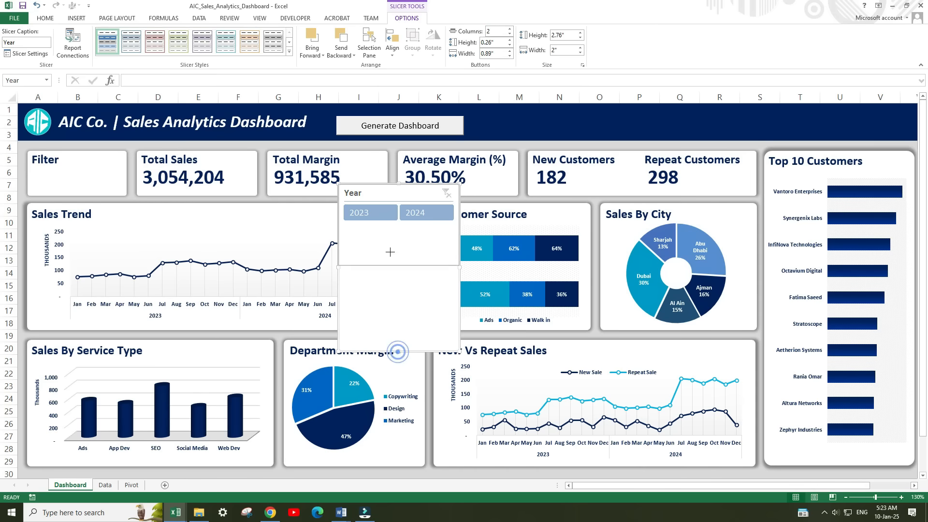
drag(382, 440, 382, 289)
drag(455, 205, 83, 197)
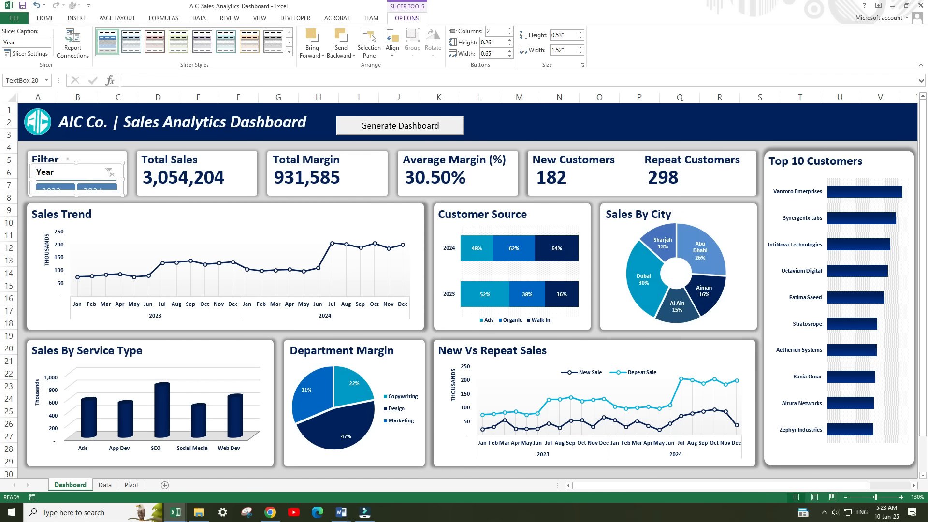
Delete the Filter title text box and extend the Year slicer upward to 0.69" high so it fills the card.
click(68, 158)
key(Delete)
click(75, 166)
drag(77, 163, 76, 153)
click(140, 149)
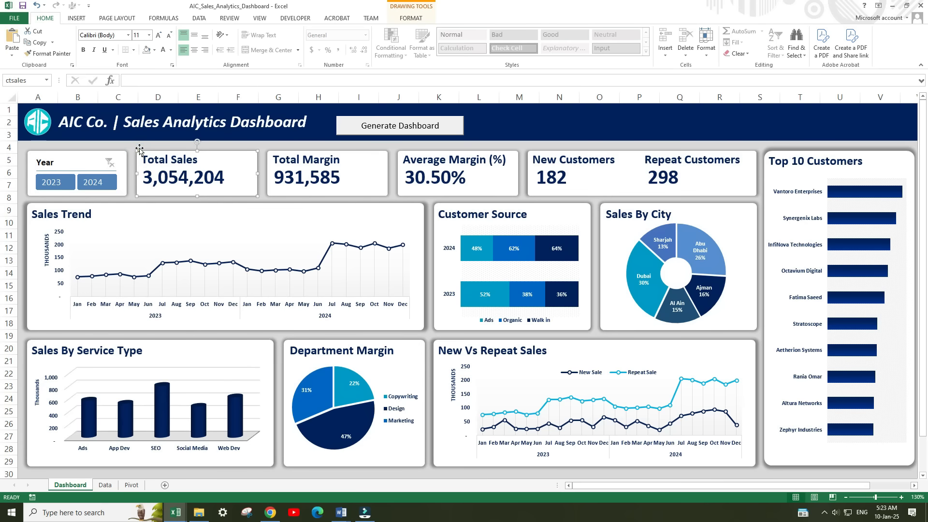
Test the Year slicer on the Sales Trend chart with 2023 and 2024, then clear the filter.
click(80, 167)
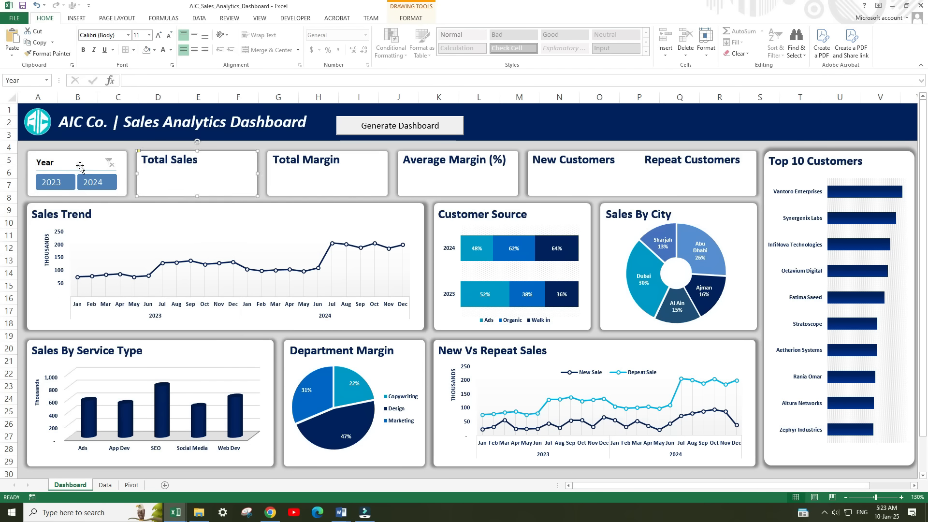
click(57, 186)
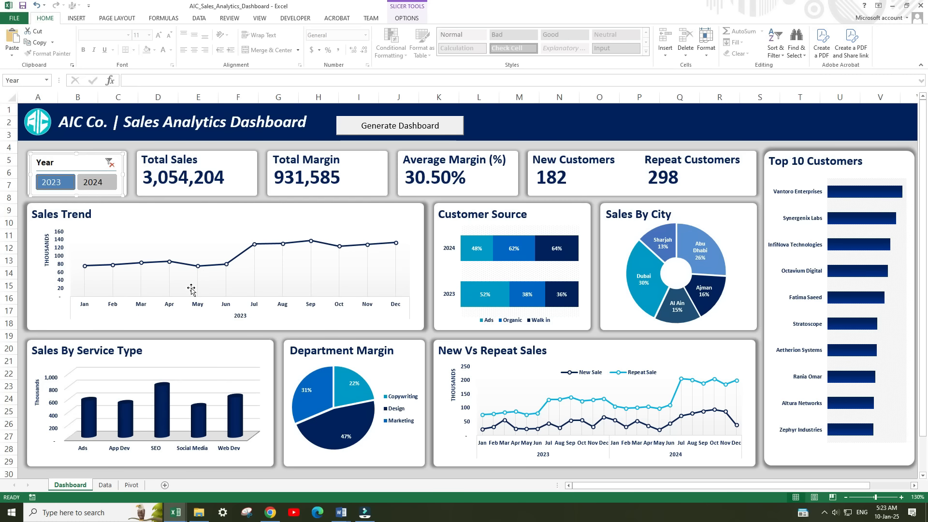
click(101, 186)
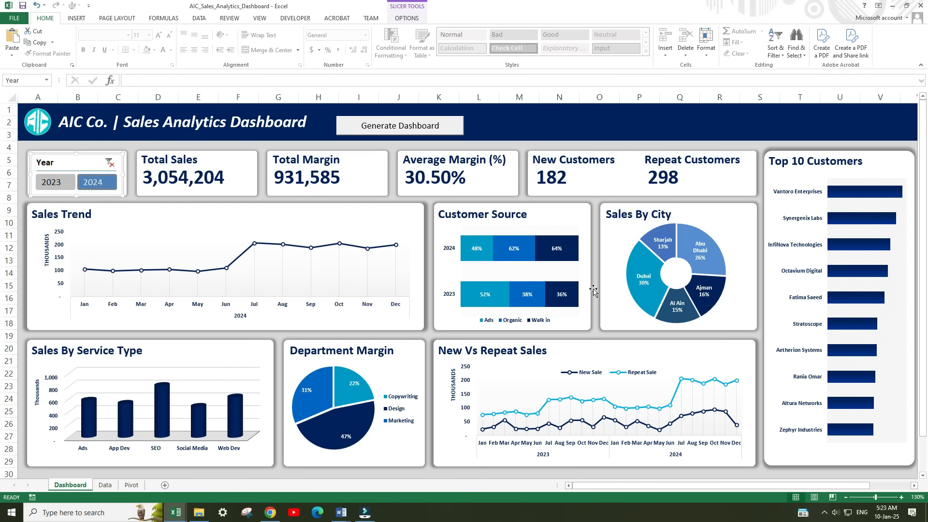
click(107, 165)
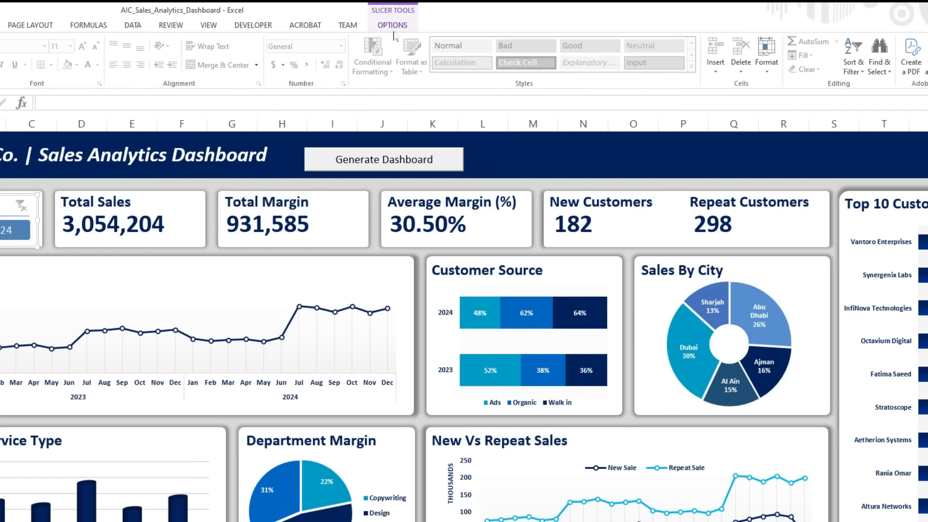
Connect the Year slicer to all pivot tables: customersource, departmentmargin, newvsrepeat, salesbycity, salesbyservice, salestrend and top10.
click(394, 25)
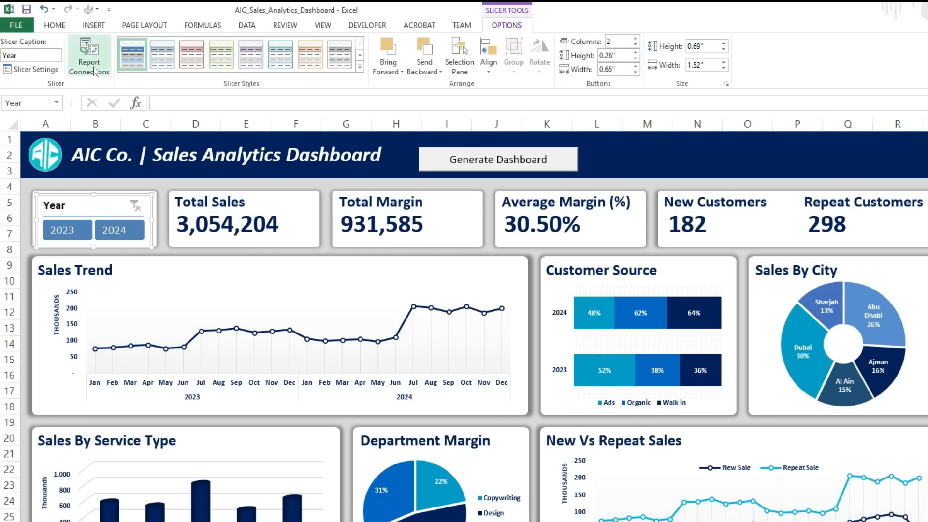
click(94, 70)
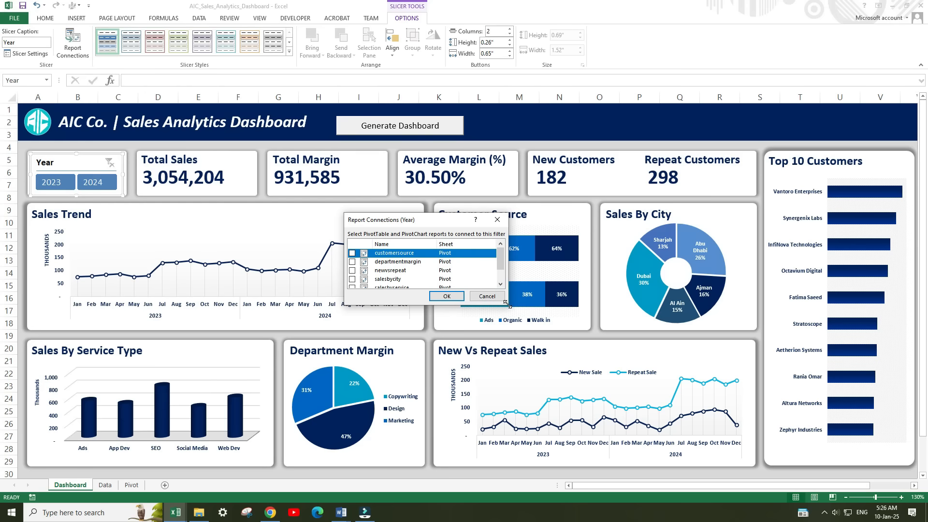
drag(506, 304, 570, 374)
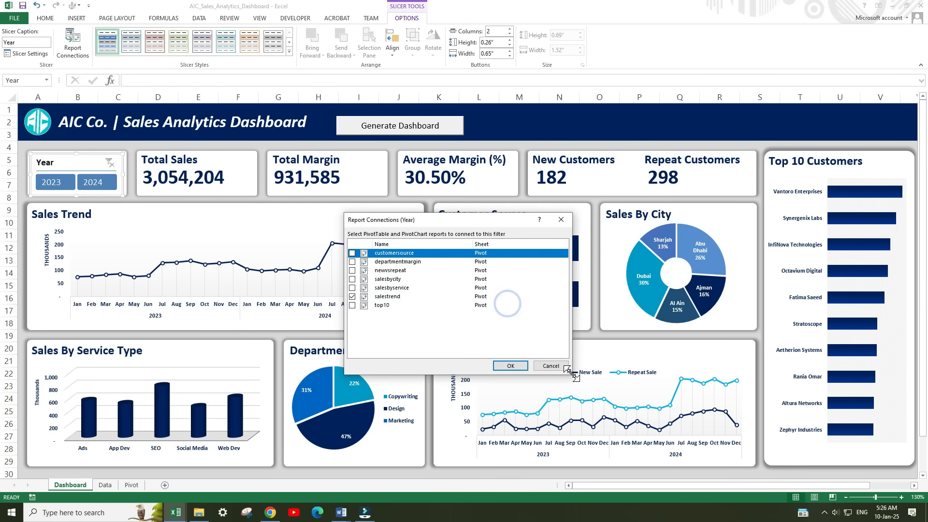
click(353, 305)
click(353, 296)
click(352, 287)
click(353, 279)
click(352, 271)
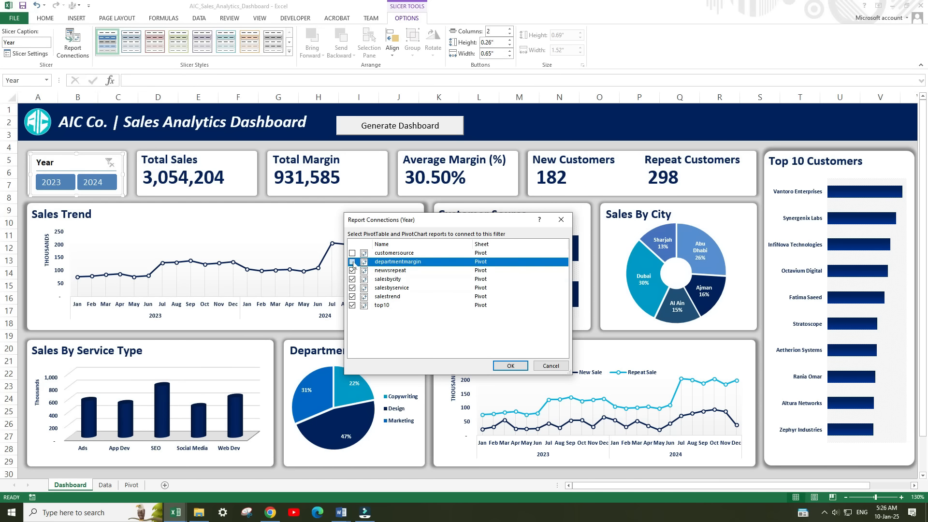
click(353, 261)
click(353, 253)
click(510, 365)
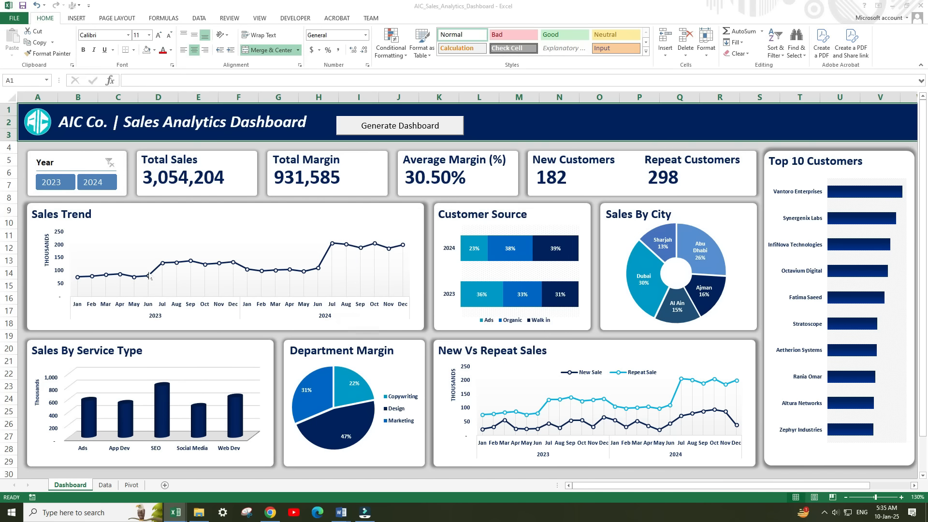
Check the whole dashboard's response by switching the Year slicer between 2023 and 2024, then clear the filter.
click(50, 184)
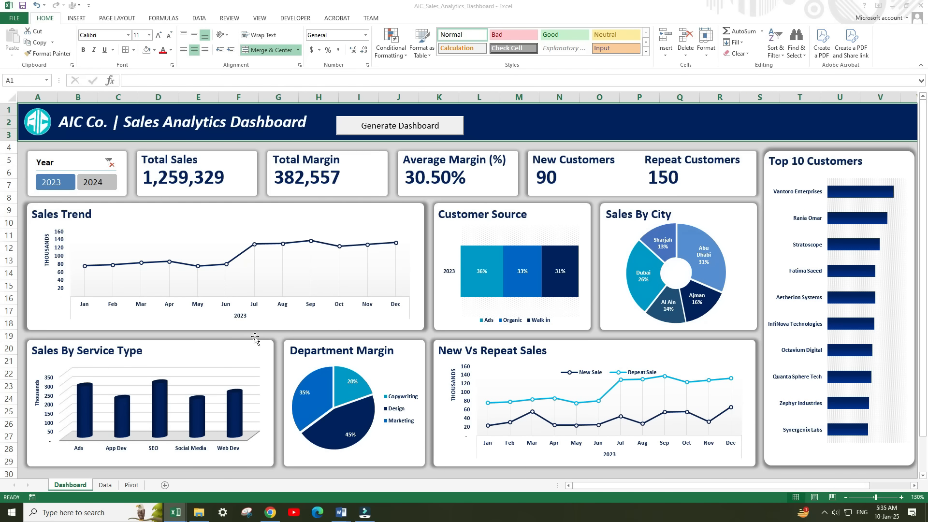
click(97, 182)
click(66, 184)
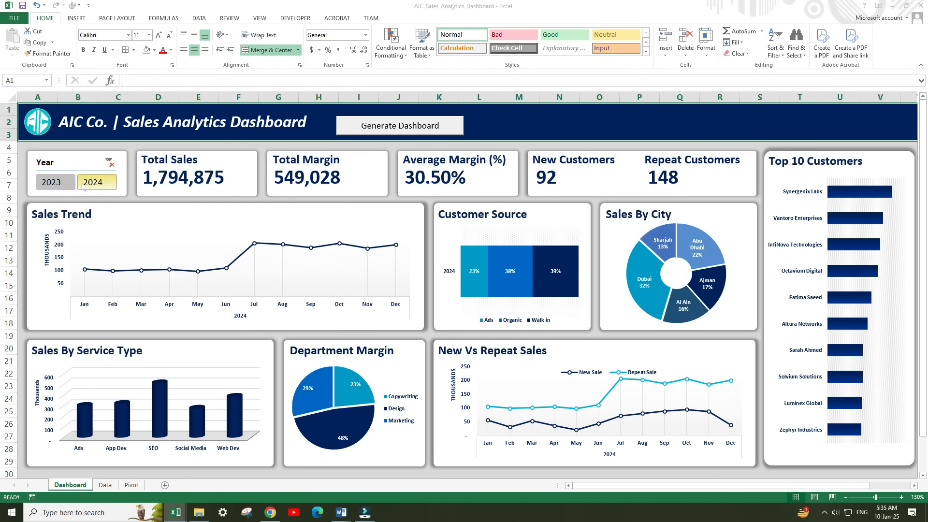
click(99, 183)
click(64, 185)
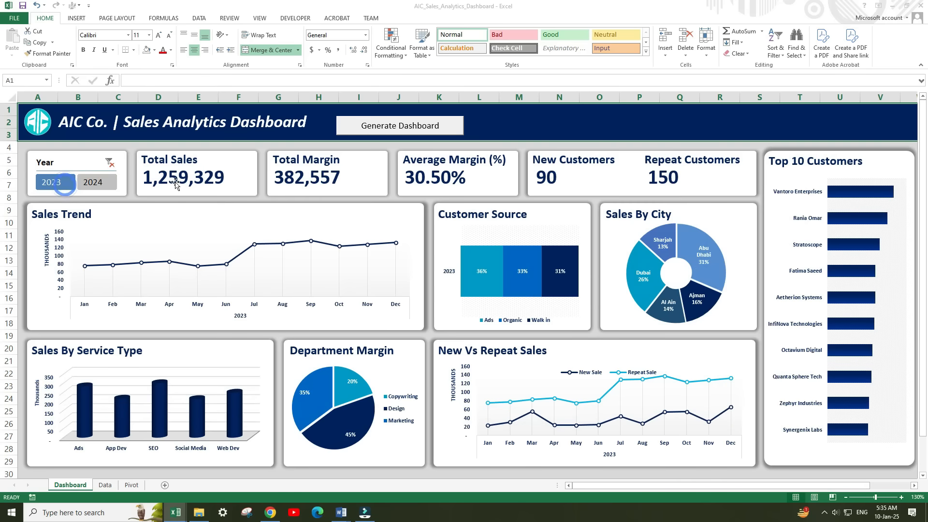
click(97, 182)
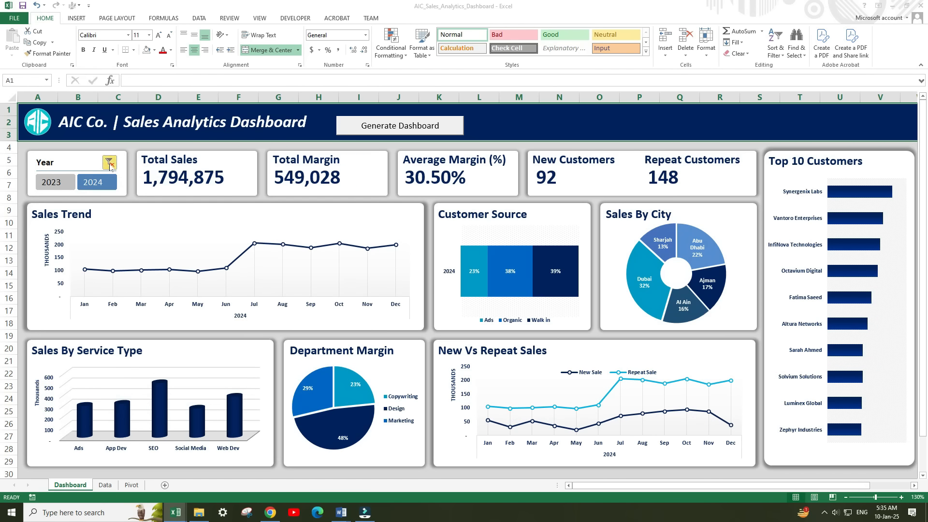
click(109, 164)
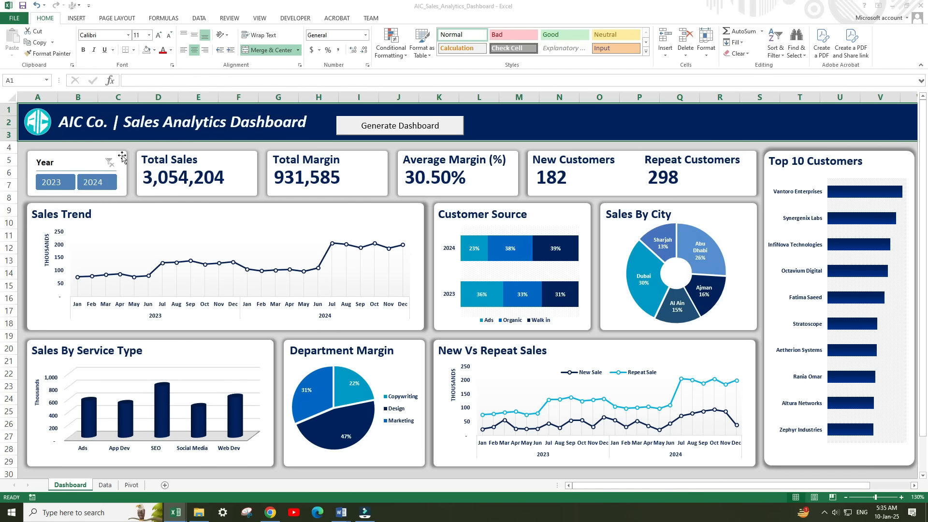